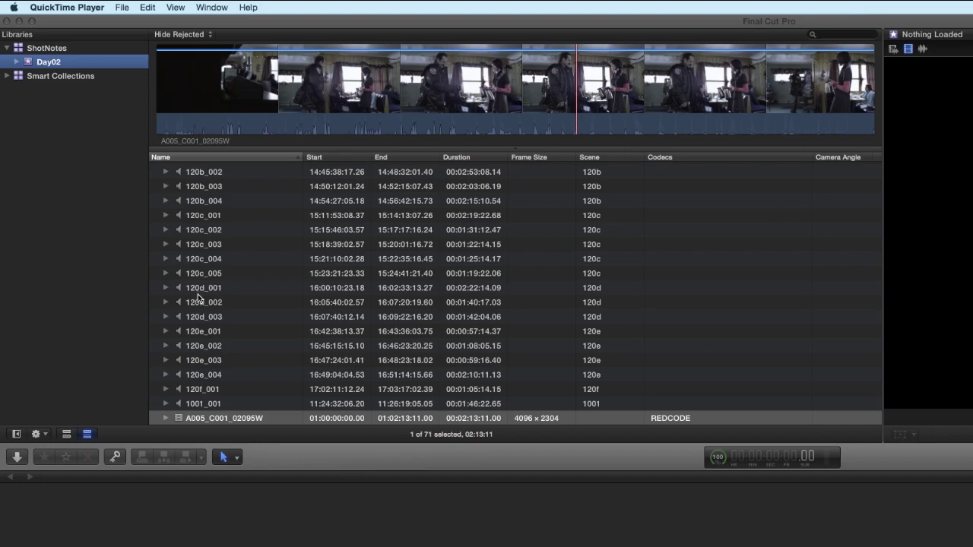
Step: Look through the Day02 event's audio recordings and camera clips, comparing their names and metadata
scroll(209, 315, "down", 10)
scroll(215, 323, "up", 10)
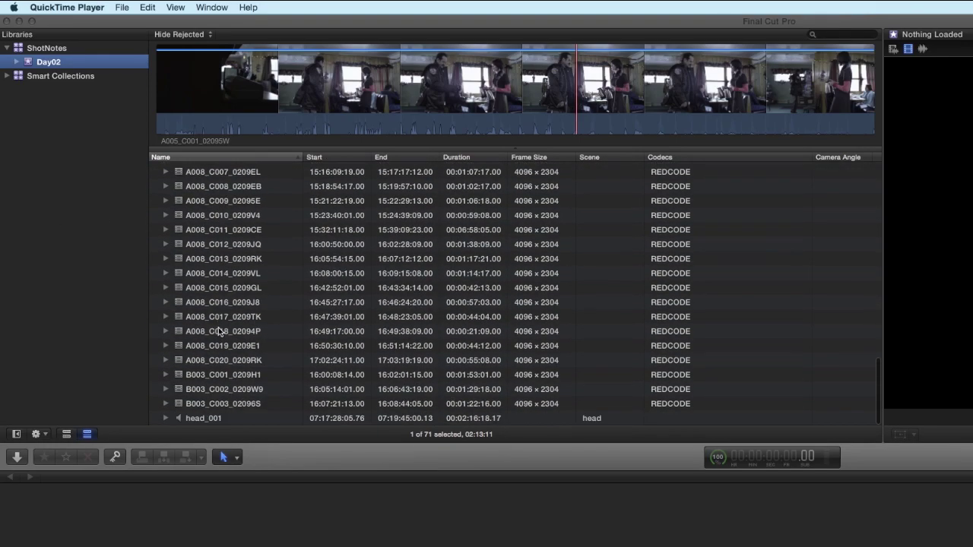
scroll(224, 337, "up", 5)
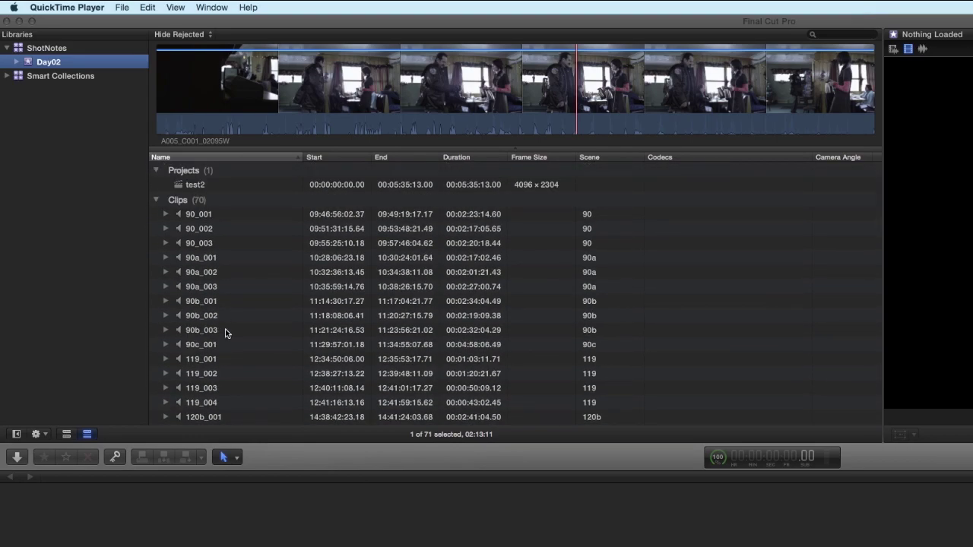
scroll(225, 321, "down", 15)
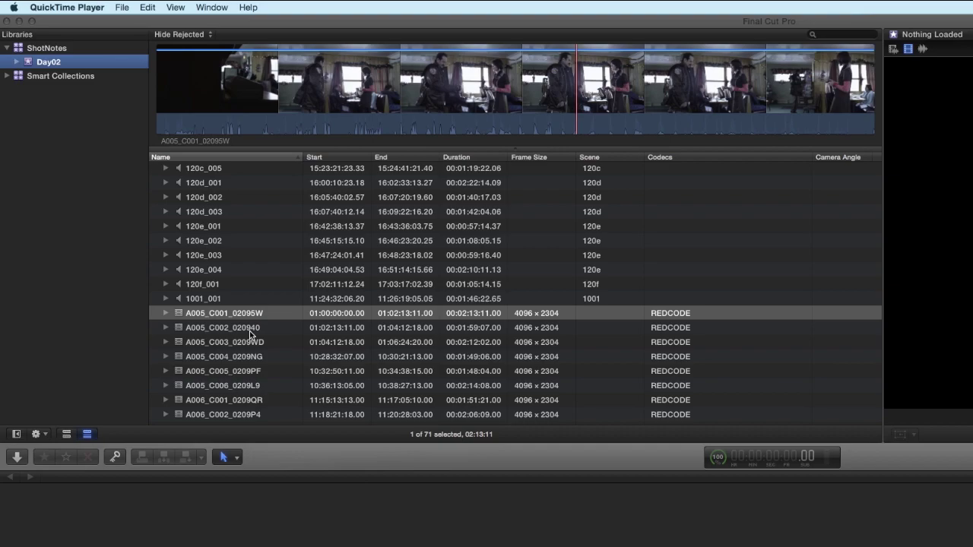
Step: Export the Day02 event as Day02.fcpxml into the XML folder of RecentDemo, found through the Shot Notes X tag
left_click(123, 21)
left_click(105, 7)
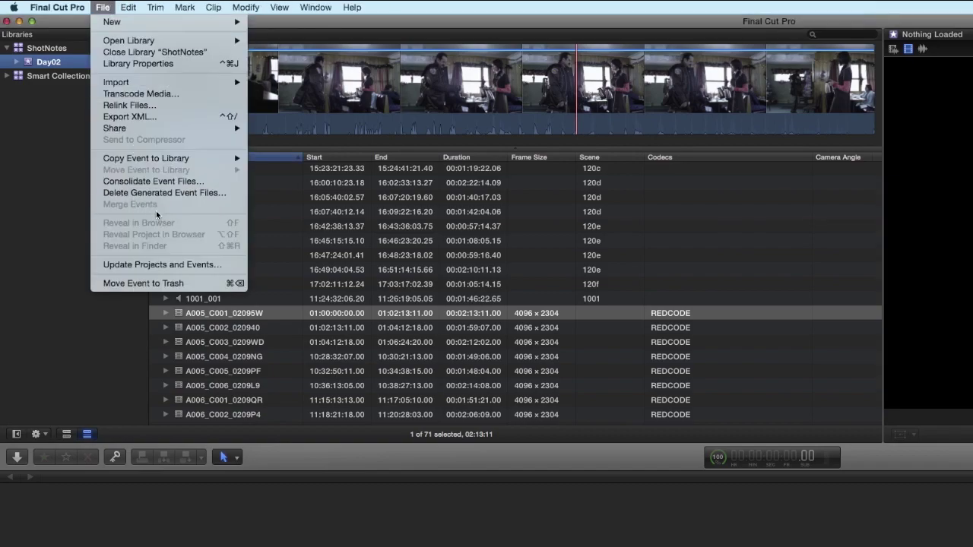
left_click(149, 118)
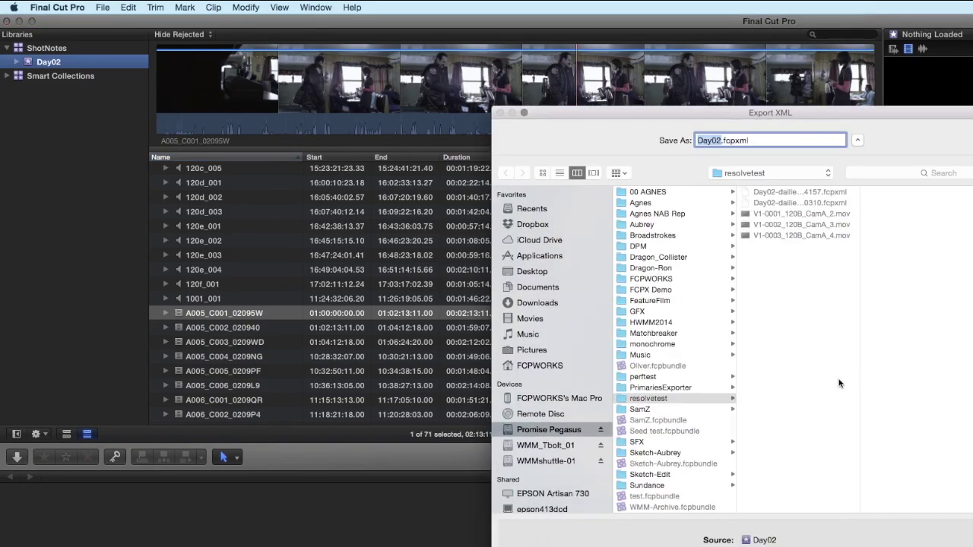
scroll(543, 455, "down", 3)
scroll(542, 455, "down", 3)
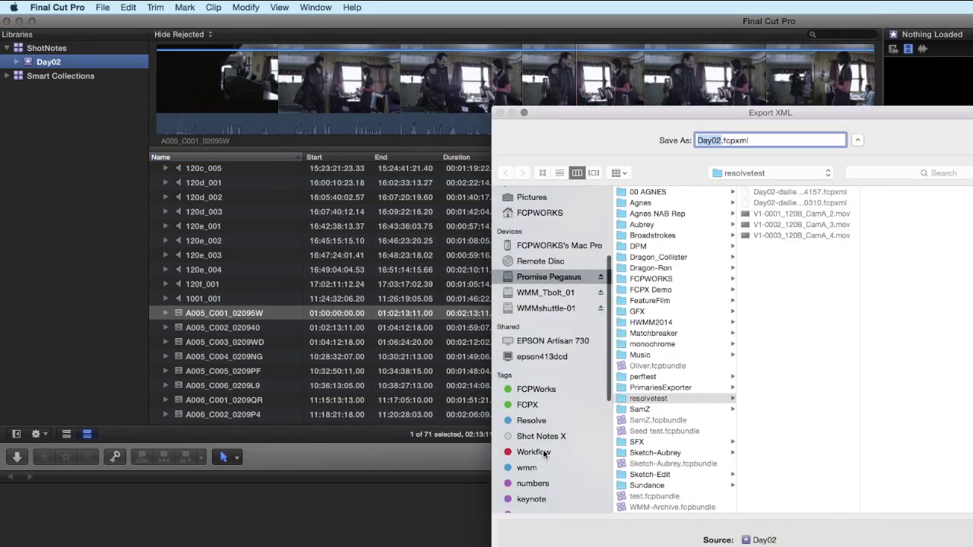
left_click(541, 437)
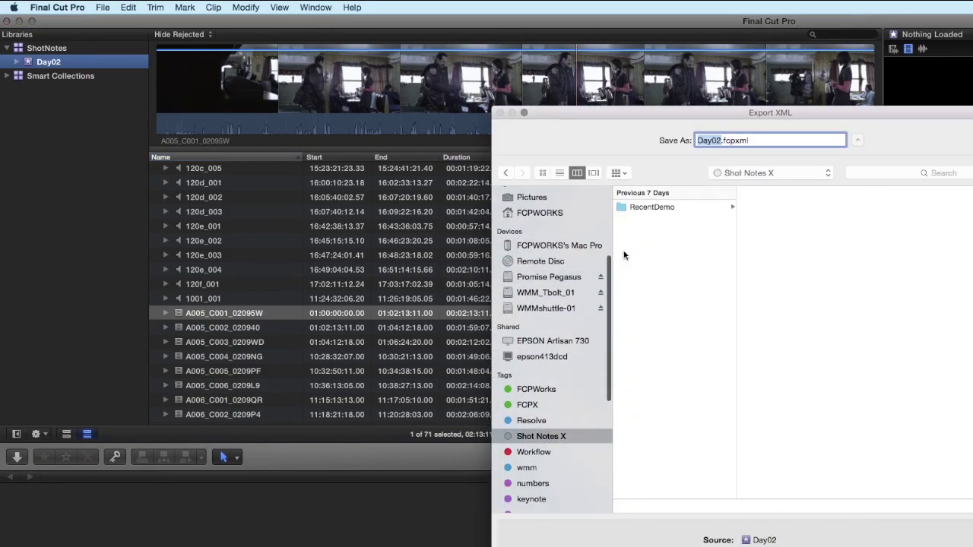
left_click(652, 206)
left_click(764, 235)
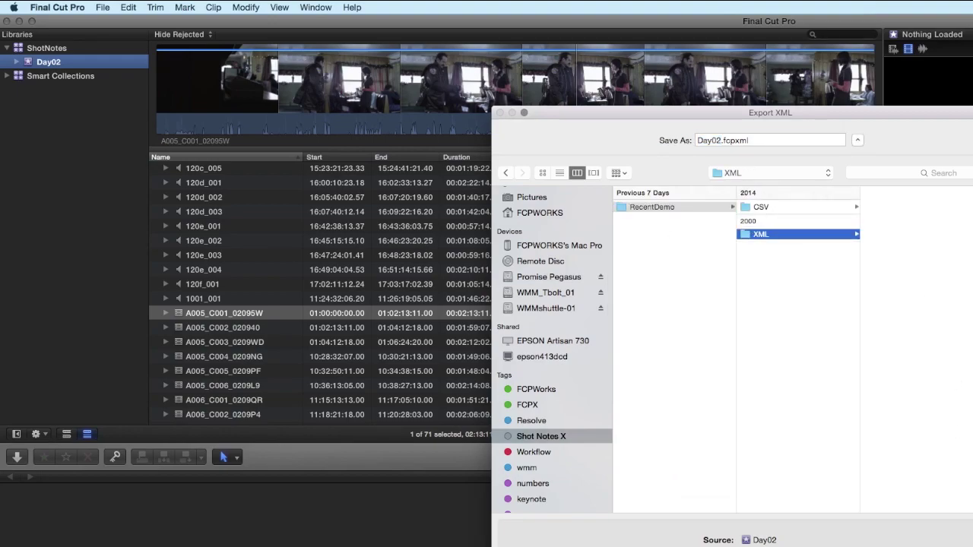
key("Return")
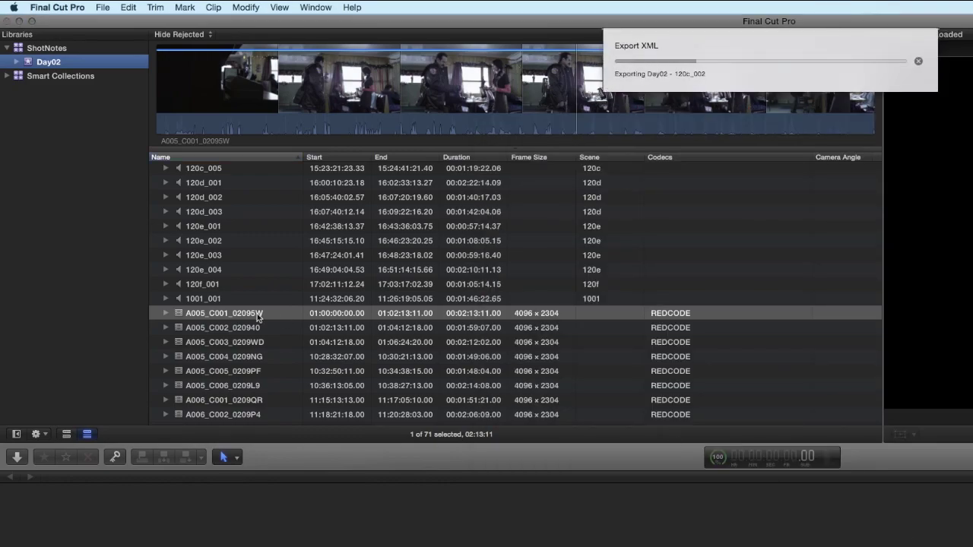
Step: Launch Shot Notes X and load Day02.fcpxml into it from the Finder's RecentDemo XML folder
key("super+space")
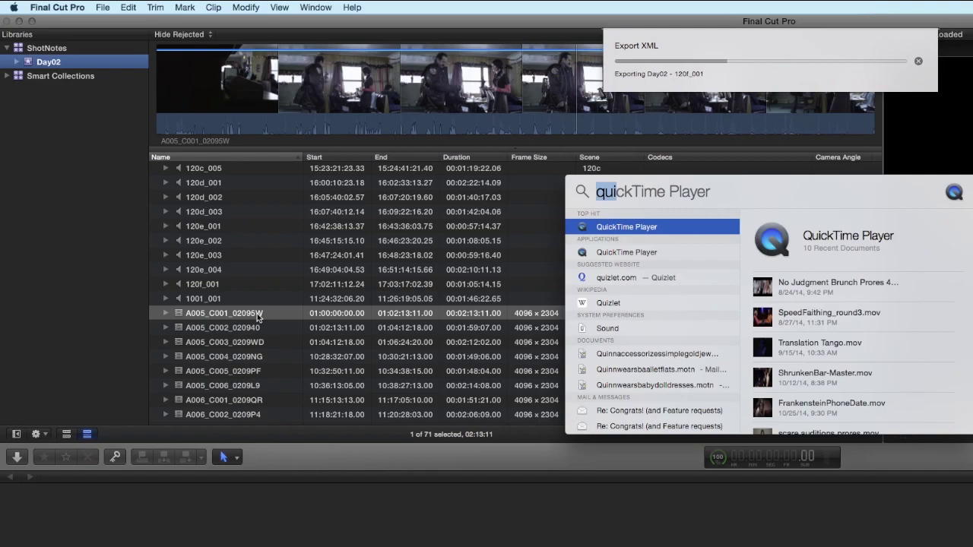
type("sho")
key("Return")
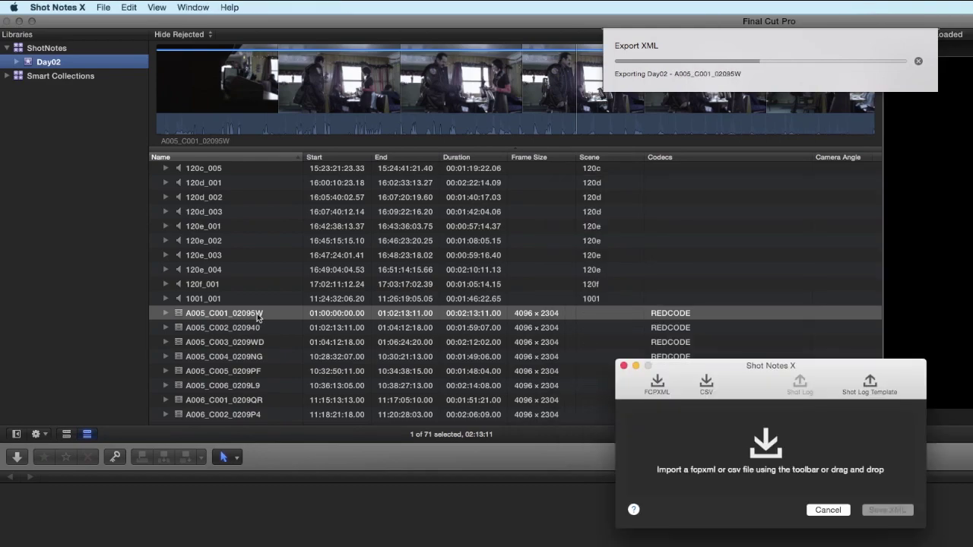
key("super+Tab")
key("super+Tab")
key("super+Tab")
key("super+Tab")
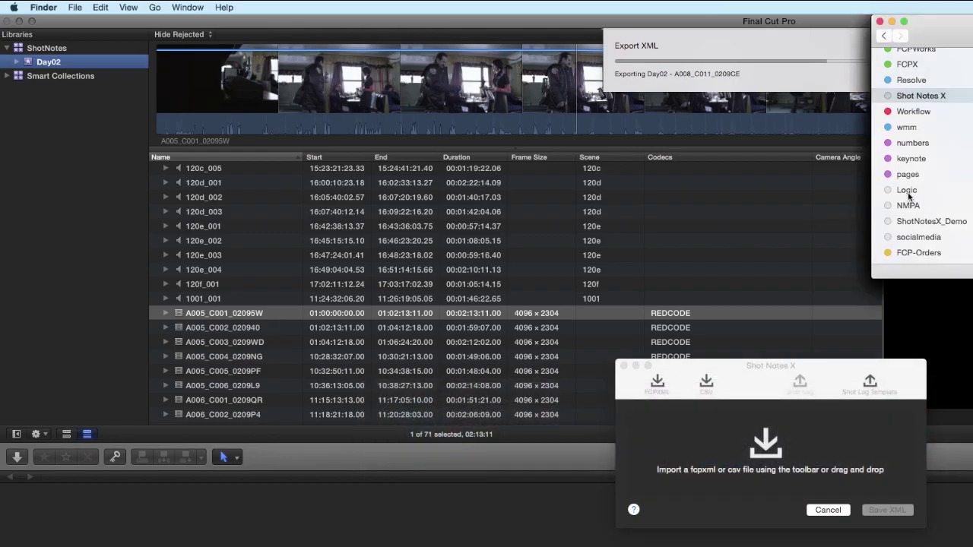
scroll(776, 70, "left", 3)
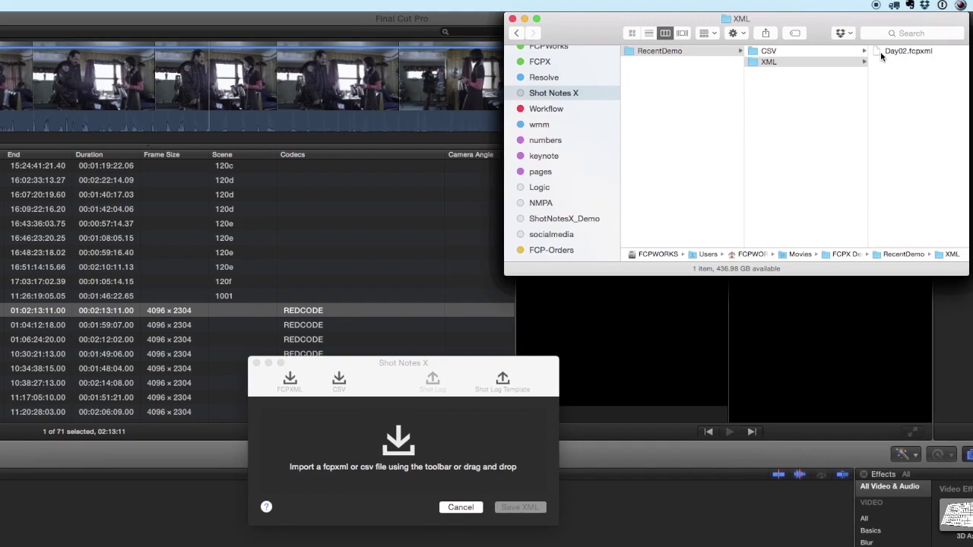
left_click(882, 51)
left_click_drag(730, 50, 350, 457)
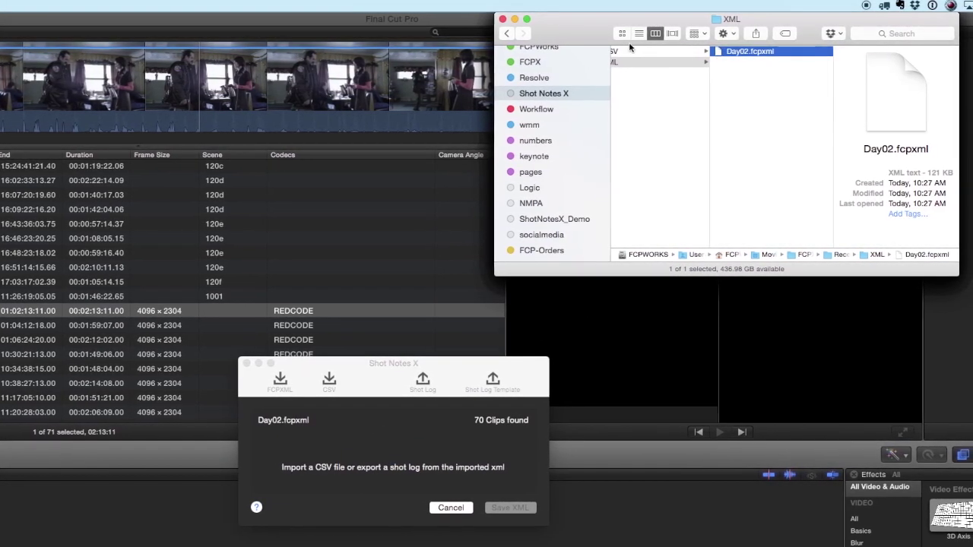
Step: Add the shot log "Shot Log for Day02 - synced.csv" from the CSV folder to Shot Notes X
left_click(701, 53)
left_click(753, 51)
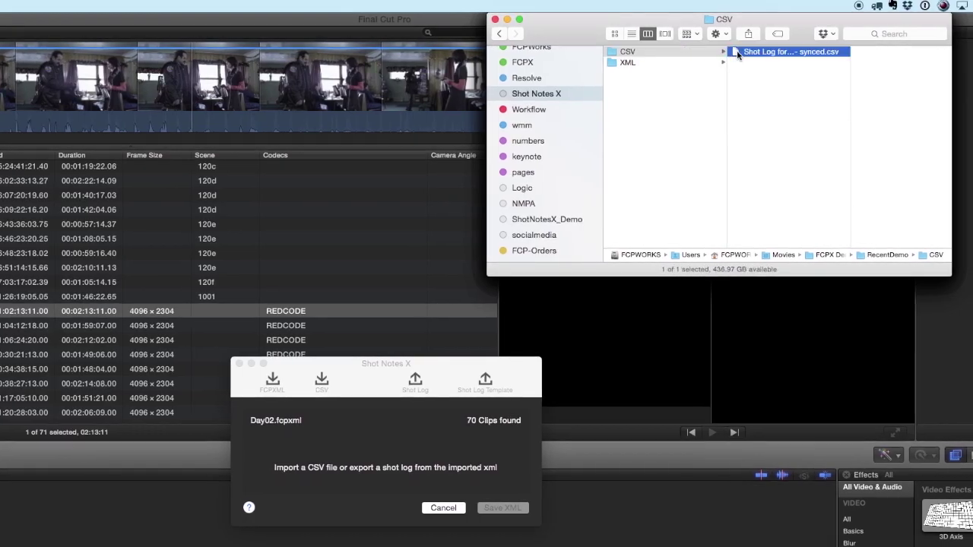
key("space")
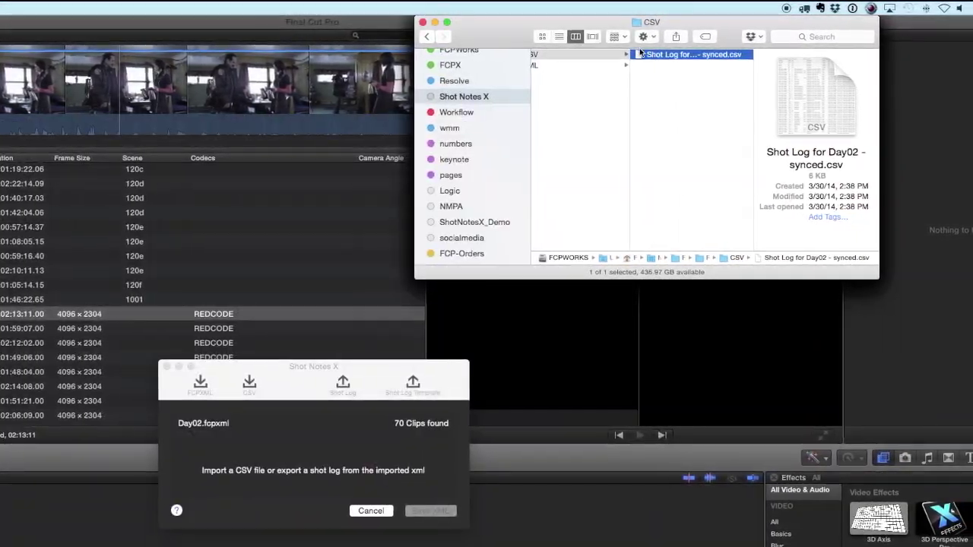
left_click_drag(698, 55, 190, 467)
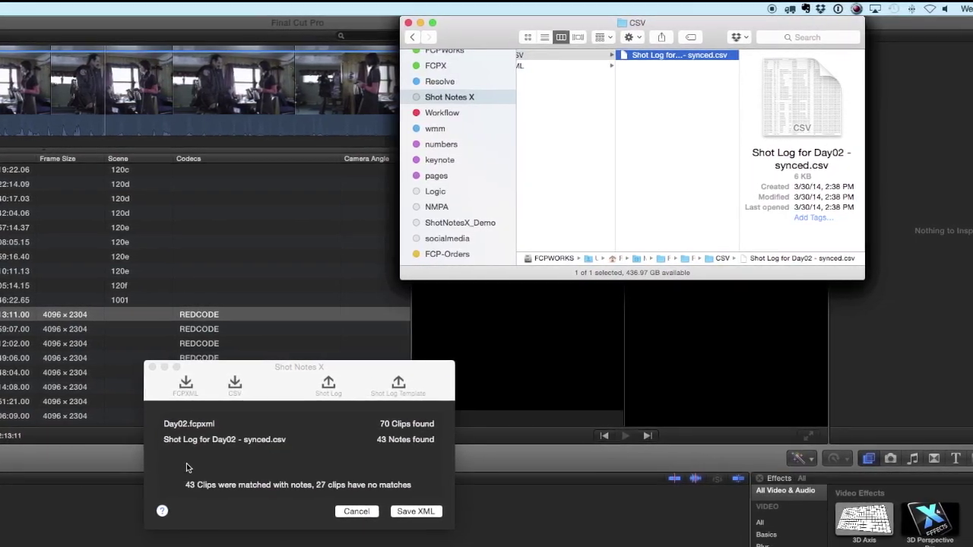
Step: Save the updated XML as "Day02- Shot Notes X.fcpxml" in the XML folder and import it into the ShotNotes library
left_click(410, 513)
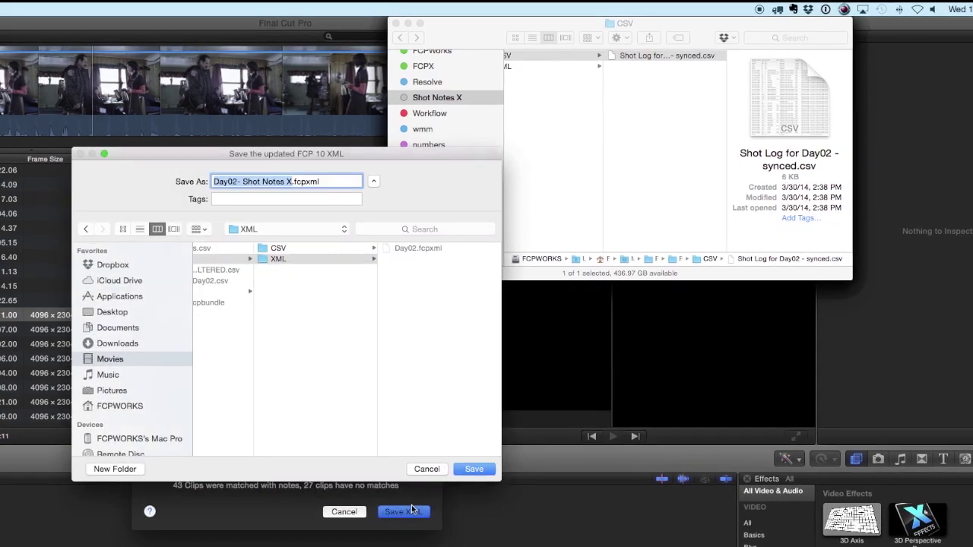
left_click(469, 469)
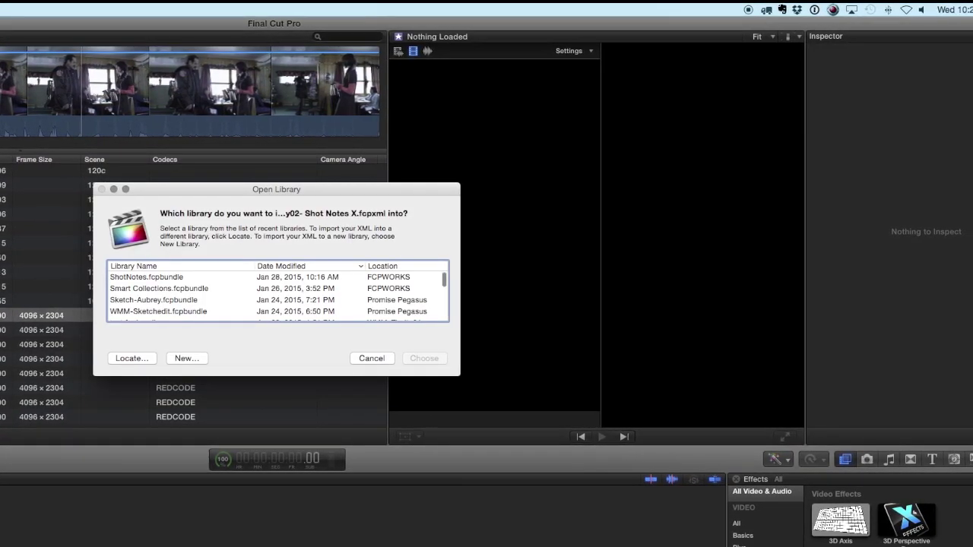
left_click(116, 278)
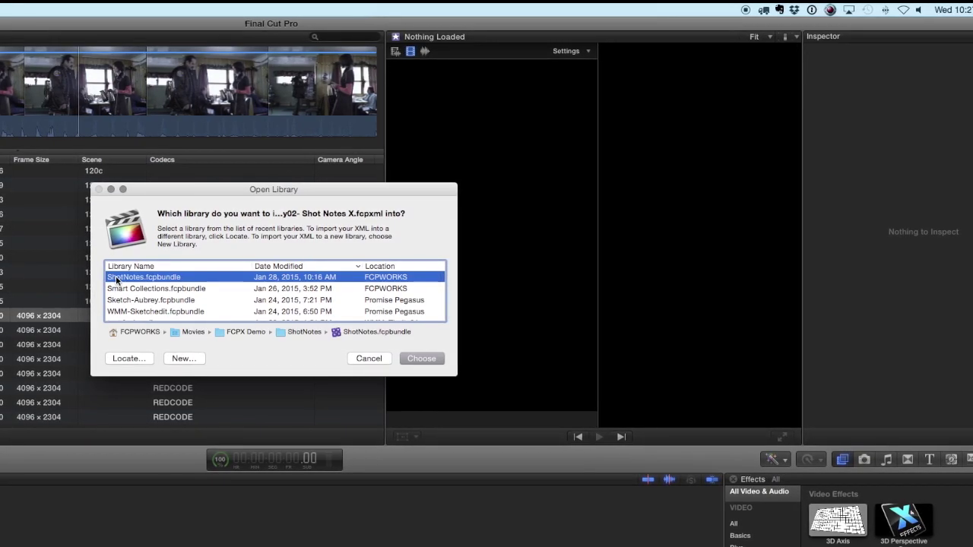
left_click(420, 358)
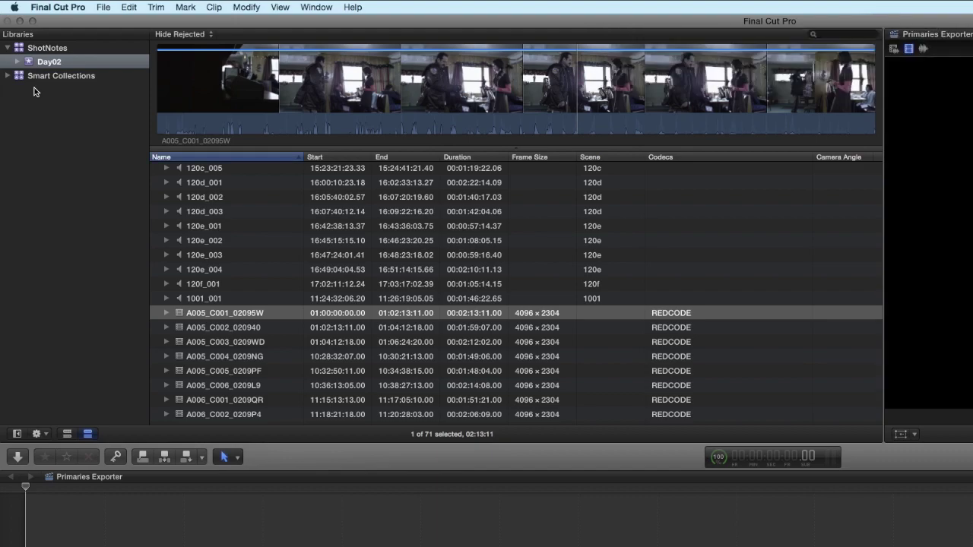
Step: Examine the clip names, scenes, camera angles and notes in the Day02- Shot Notes X event
scroll(532, 347, "down", 5)
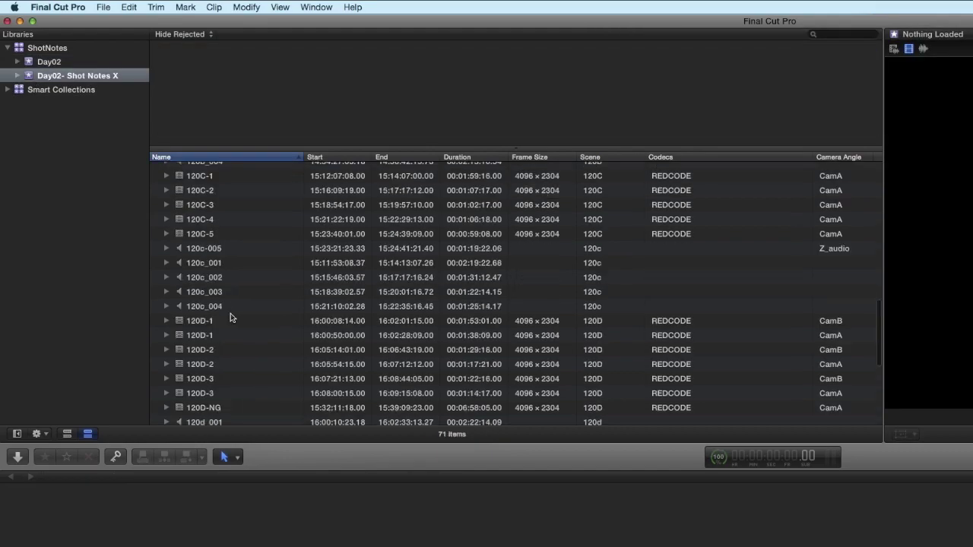
scroll(639, 349, "right", 6)
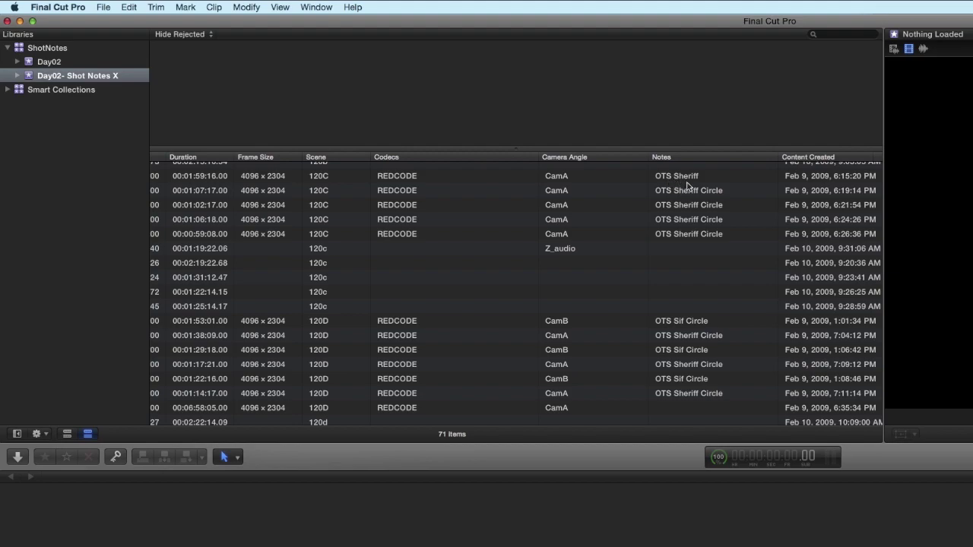
scroll(693, 209, "down", 8)
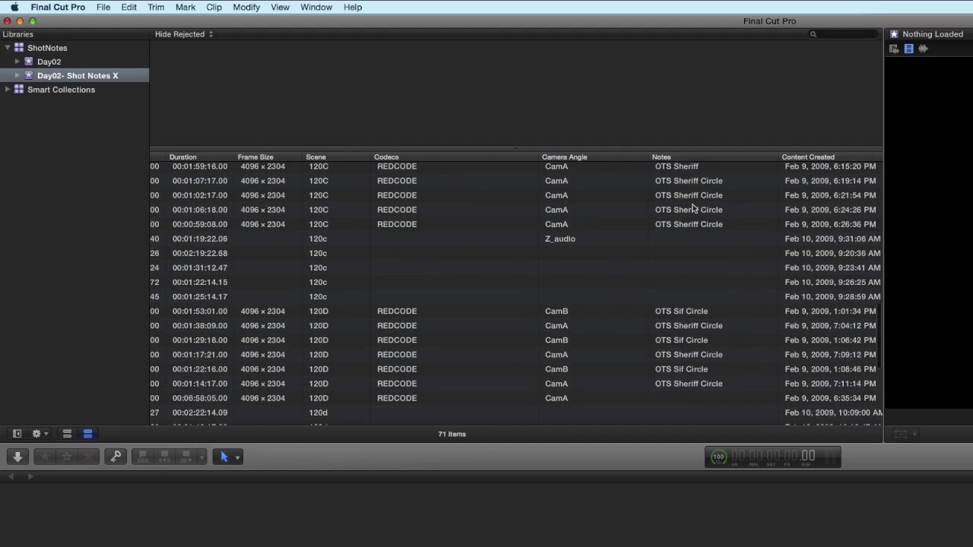
scroll(693, 209, "up", 15)
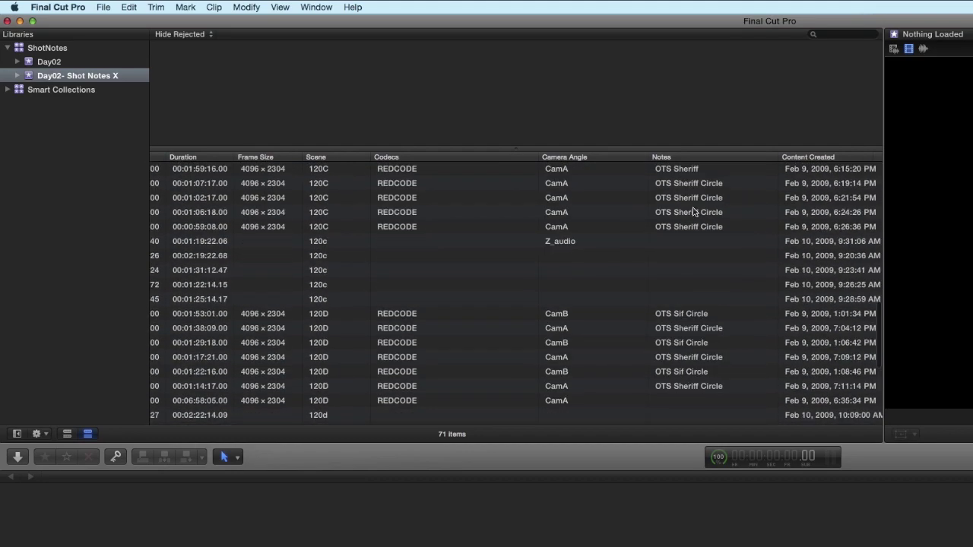
scroll(686, 246, "left", 5)
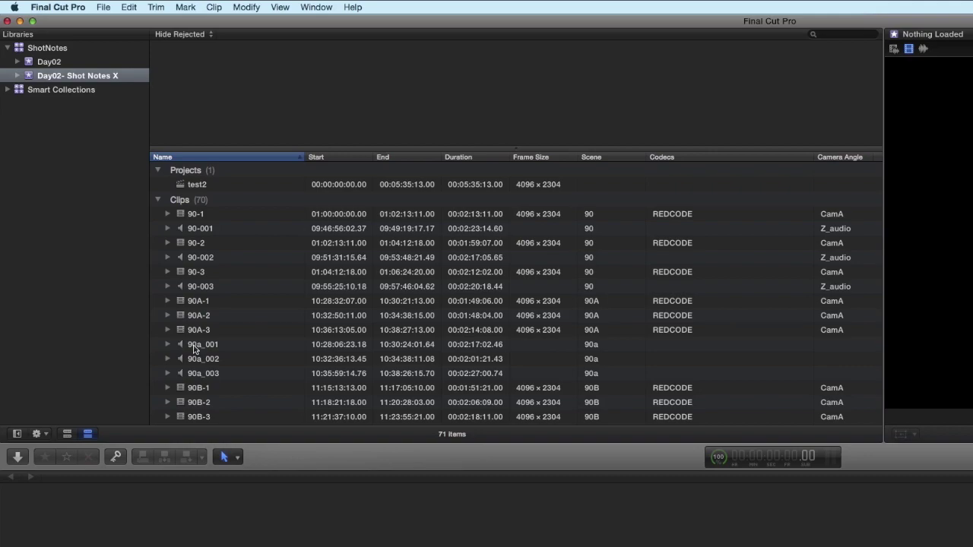
Step: Launch Sync-N-Link X and open "Day02- Shot Notes X.fcpxml" from the XML folder
key("super+space")
type("sync")
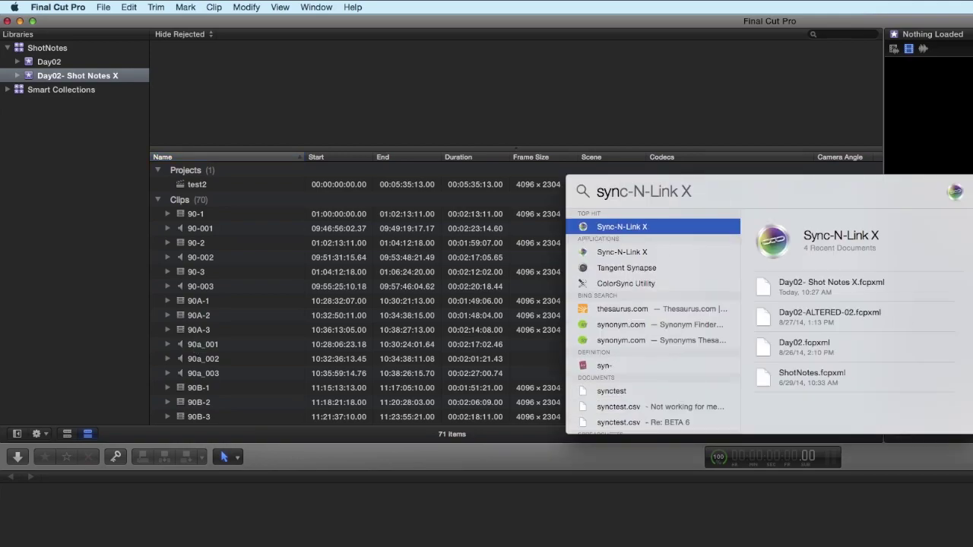
key("Return")
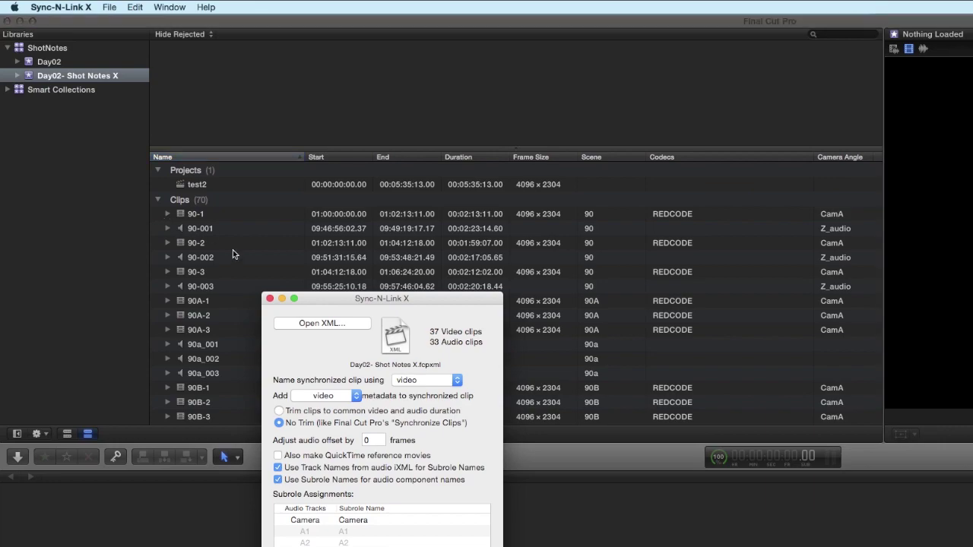
left_click(313, 325)
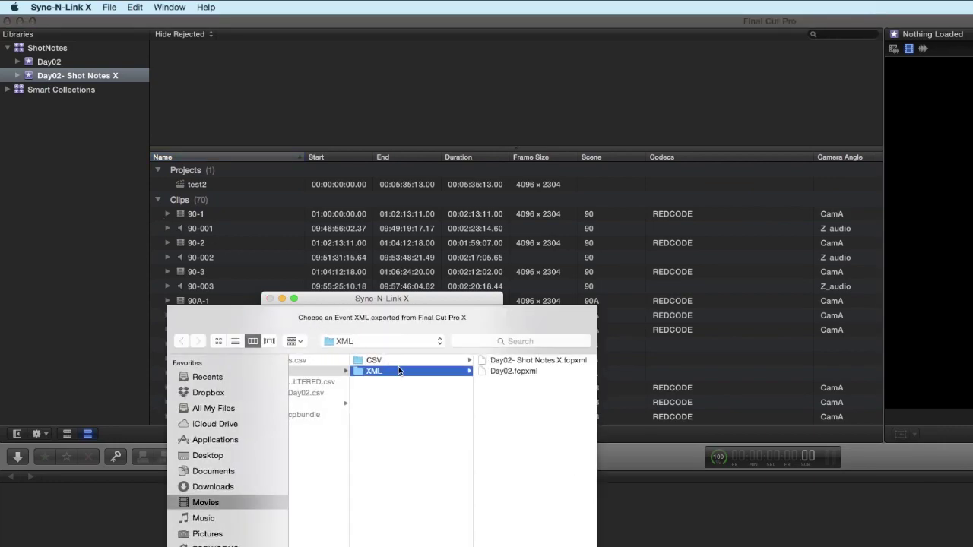
left_click(498, 361)
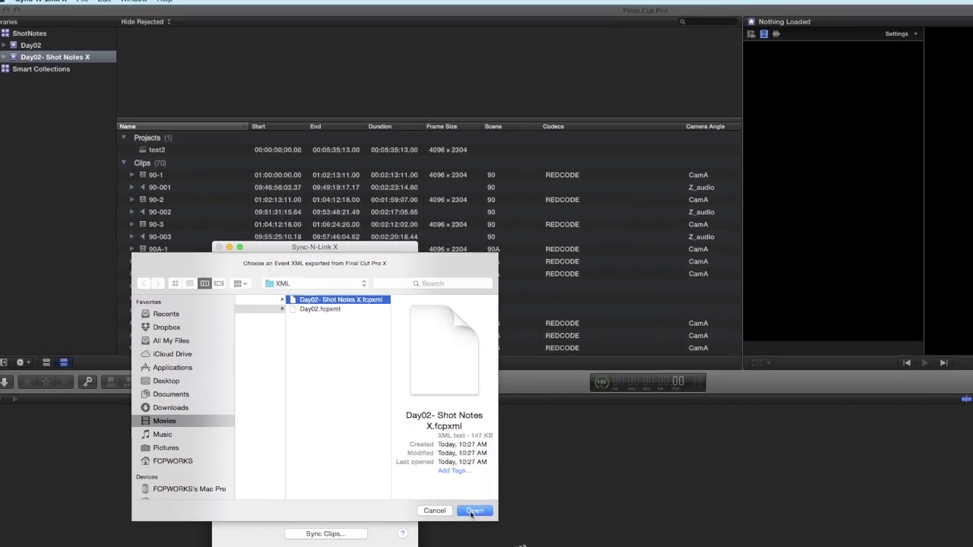
left_click(473, 510)
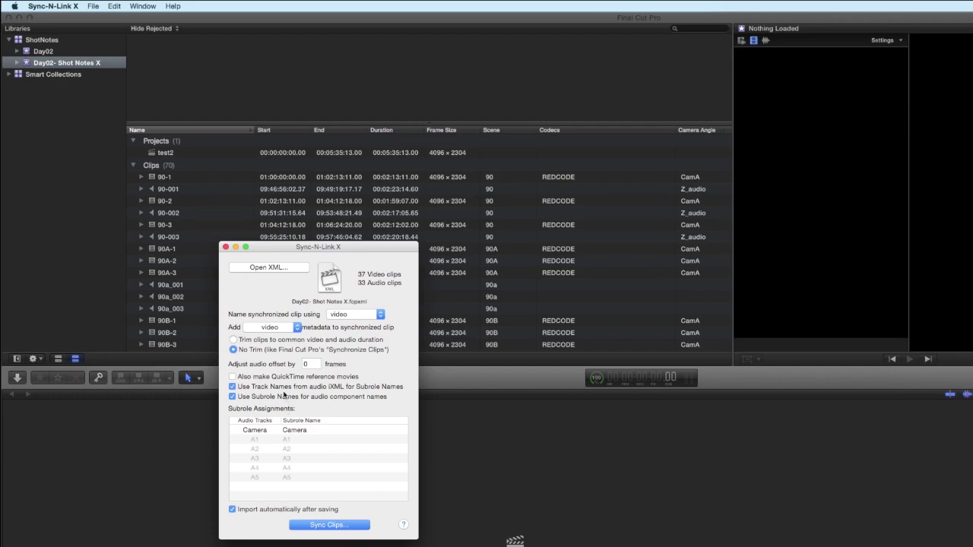
Step: Sync the clips, save the XML as "Day02- Shot Notes X - synced.fcpxml" and import it into the ShotNotes library
left_click(328, 526)
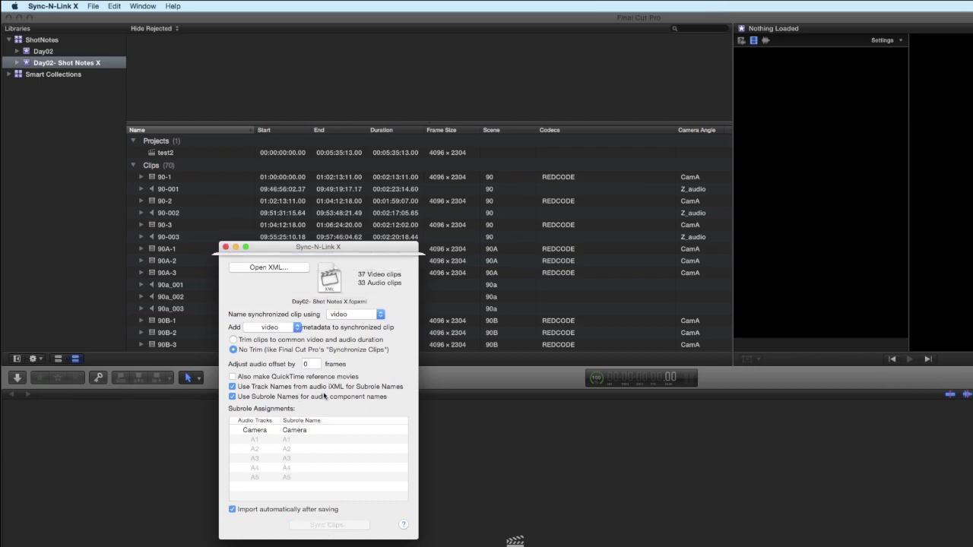
left_click(384, 312)
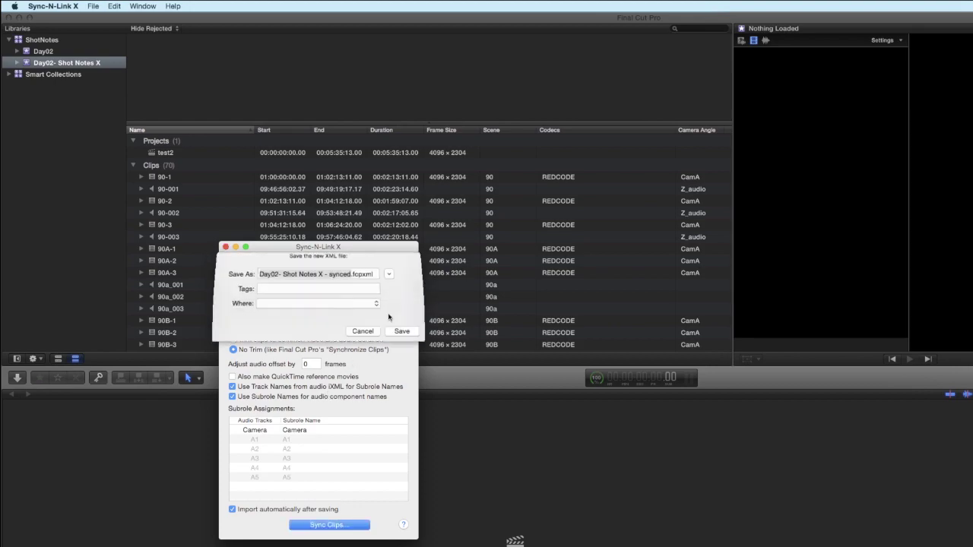
left_click(403, 338)
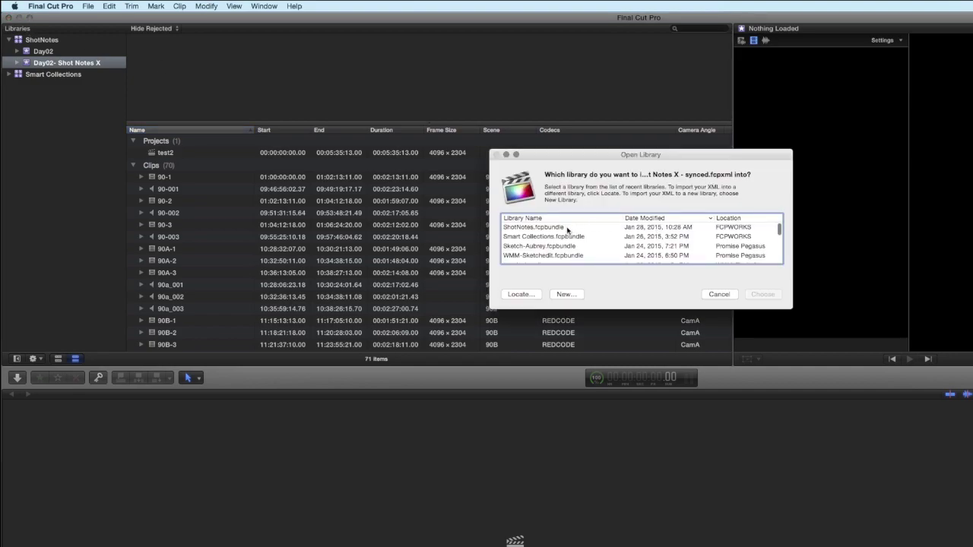
left_click(763, 295)
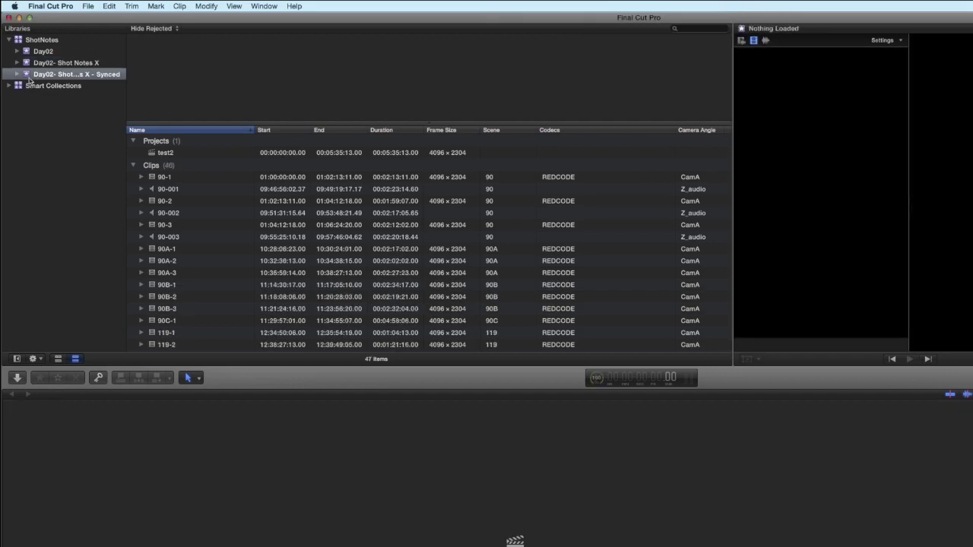
Step: Skim clip 90A-2 in the synced event and play part of clip 90B-2 to check its audio sync
left_click(161, 260)
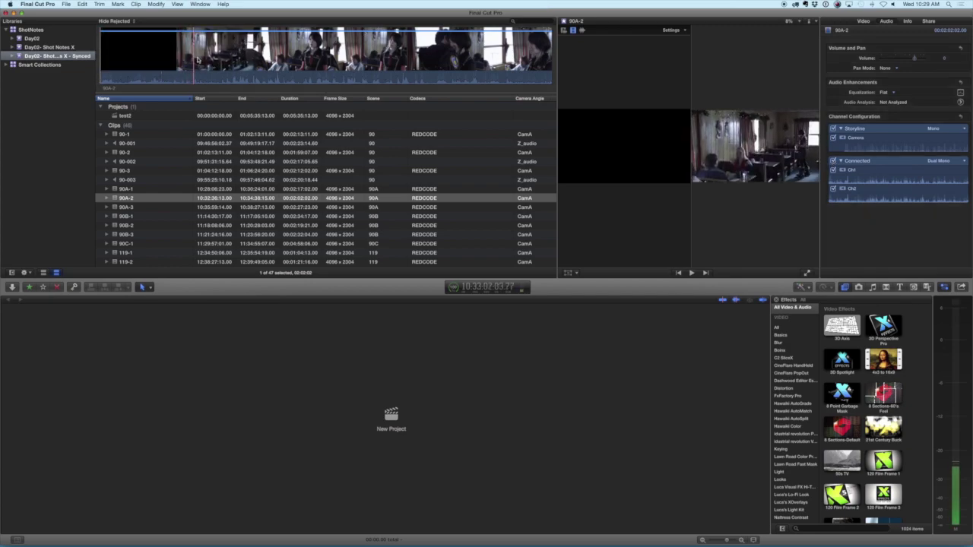
left_click(124, 225)
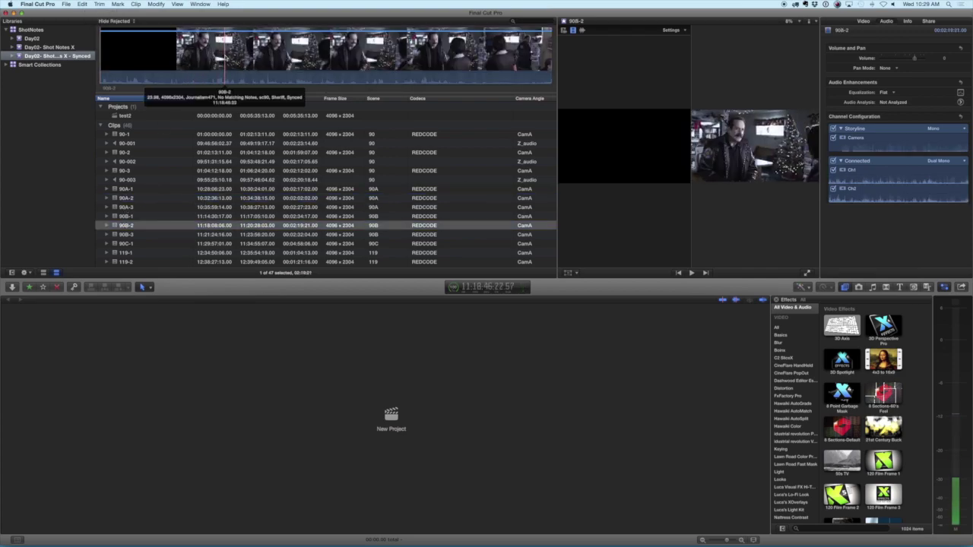
key("space")
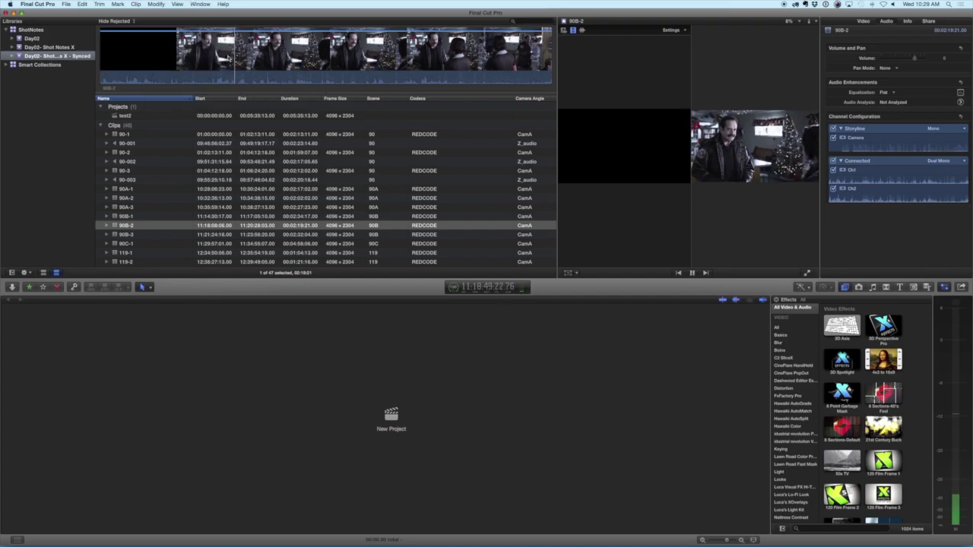
key("space")
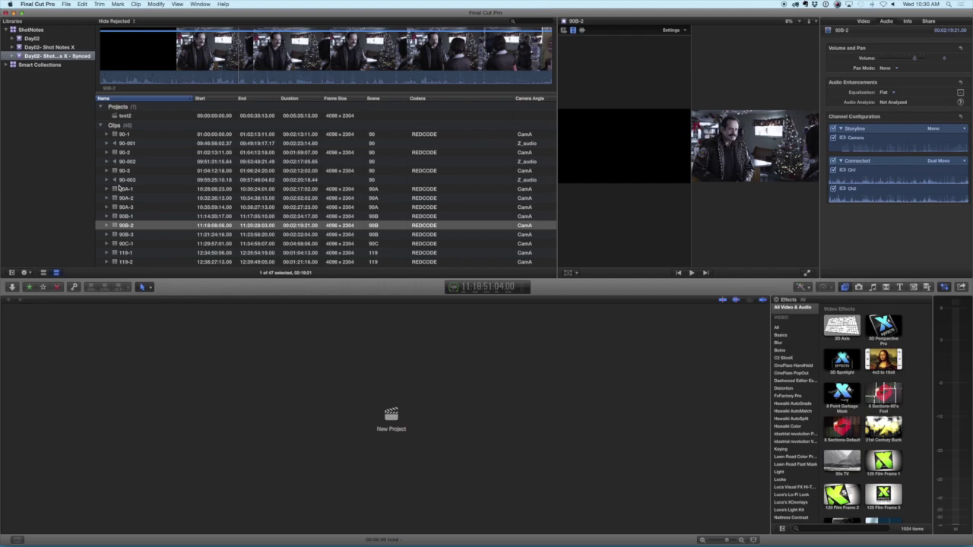
Step: Rename all clips in the synced event's Synced keyword collection with the custom name preset Scene-Angel-Take
left_click(10, 57)
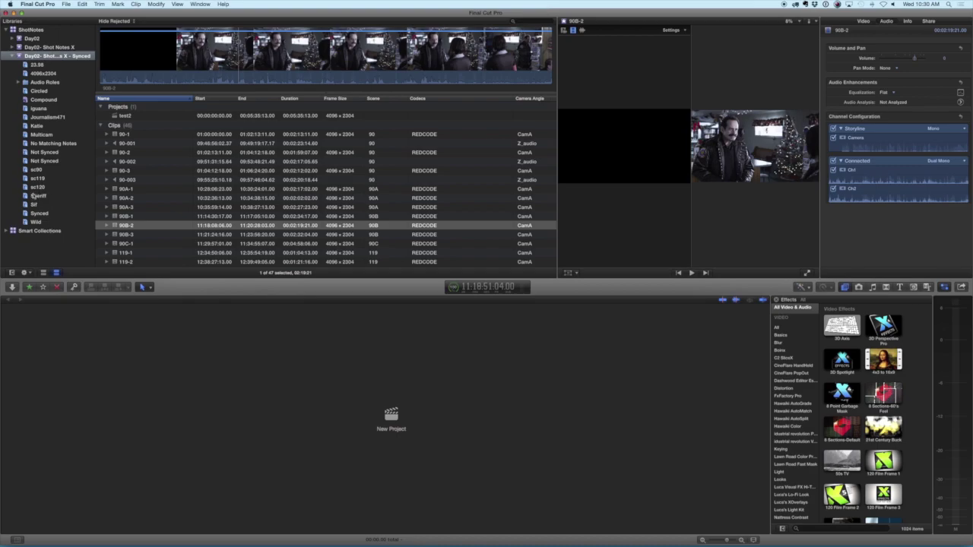
left_click(38, 214)
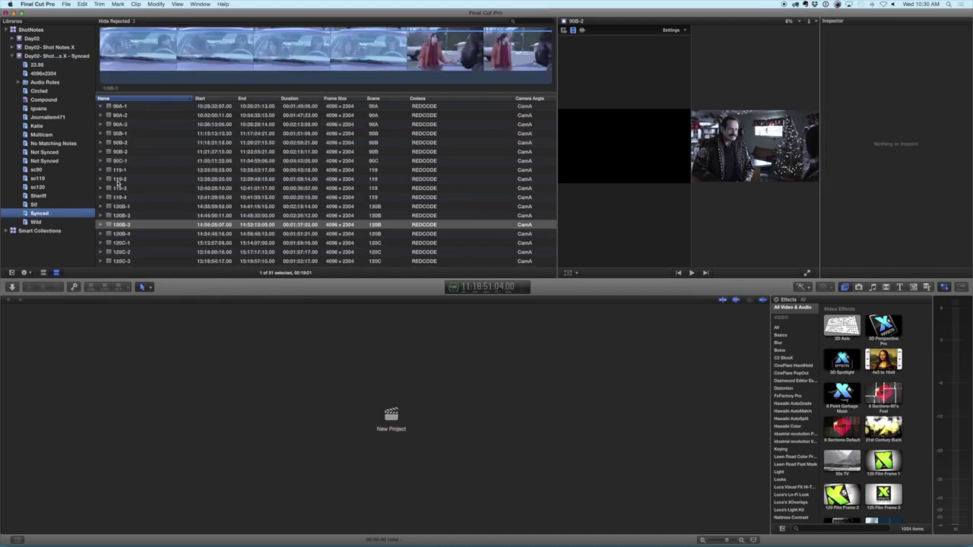
left_click(118, 180)
key("super+4")
key("super+a")
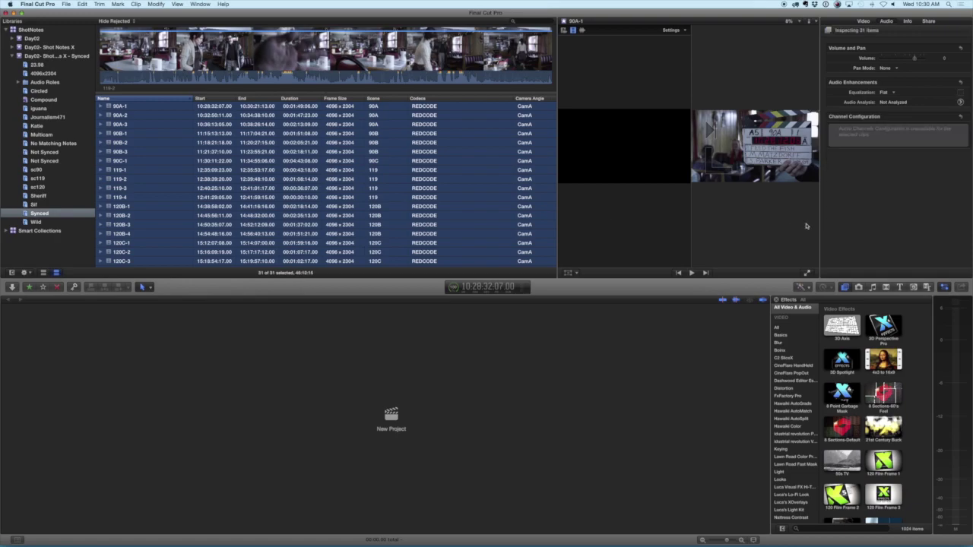
left_click(908, 22)
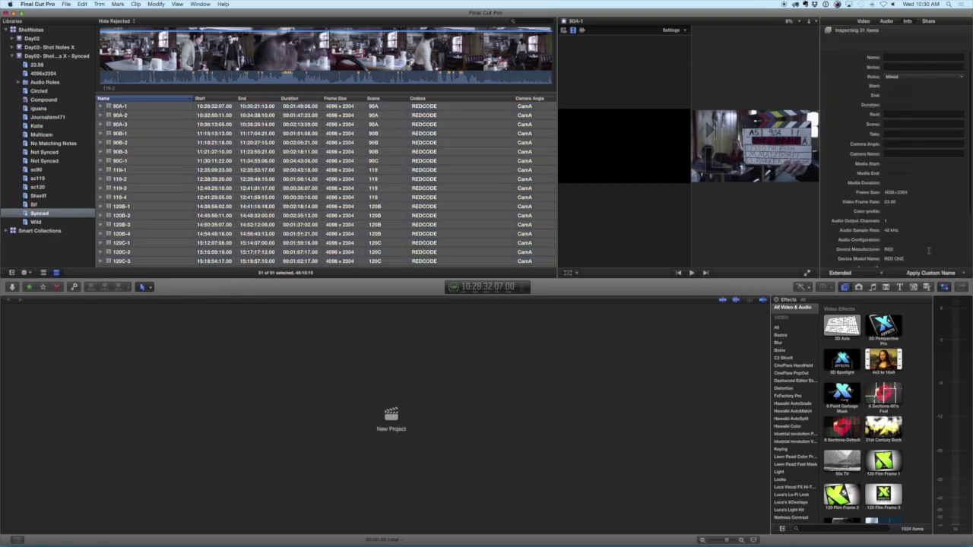
left_click(932, 273)
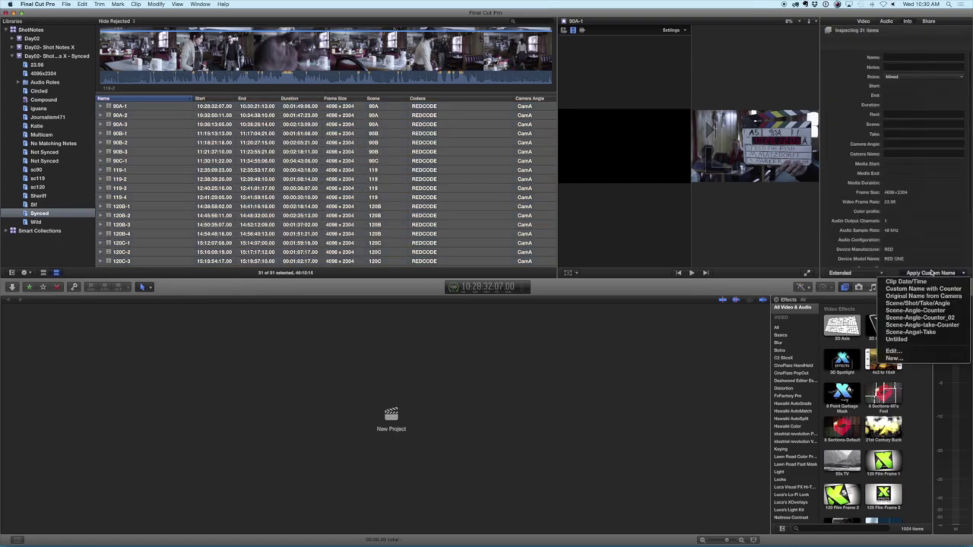
left_click(912, 333)
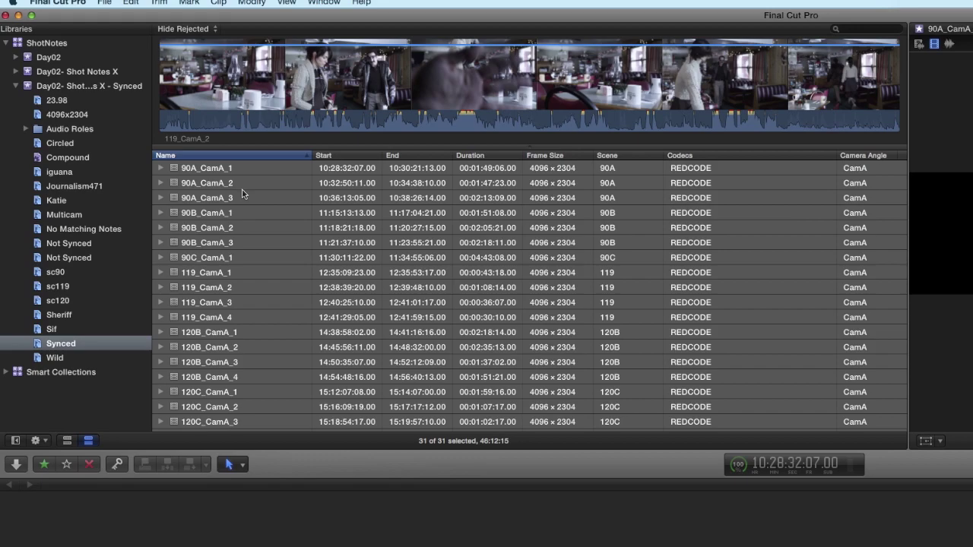
scroll(190, 236, "down", 5)
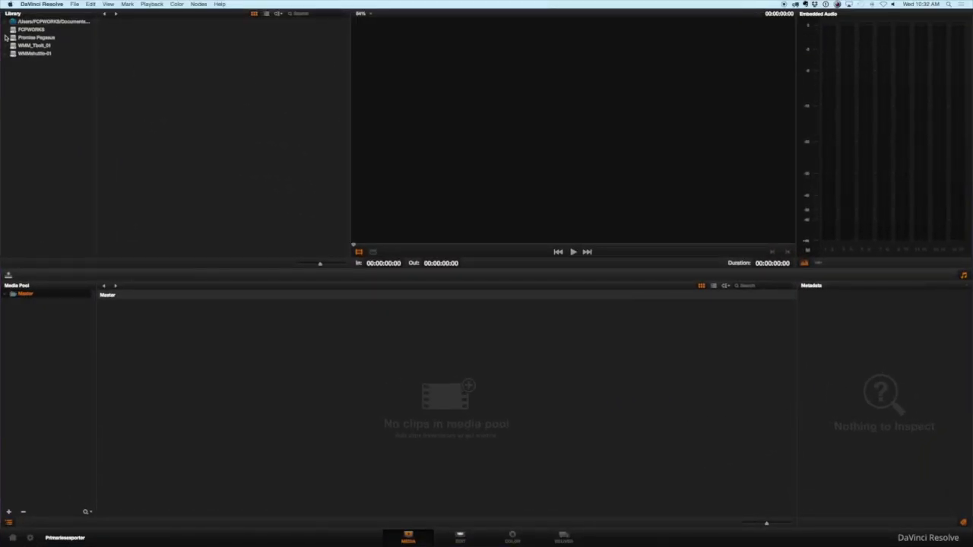
Step: In DaVinci Resolve, locate Media-02 in Movies > FCPX Demo > ShotNotes and add the folder and its subfolders to the media pool
left_click(5, 30)
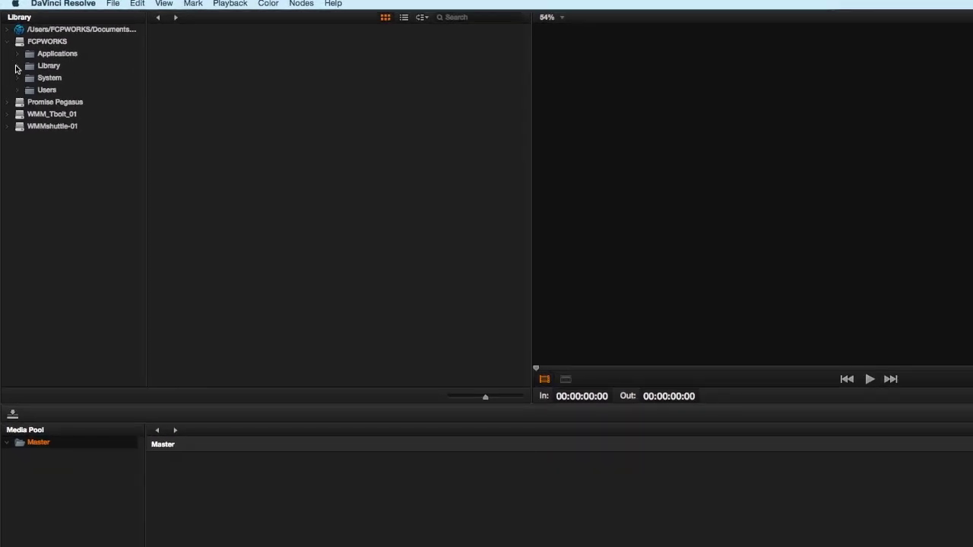
left_click(17, 89)
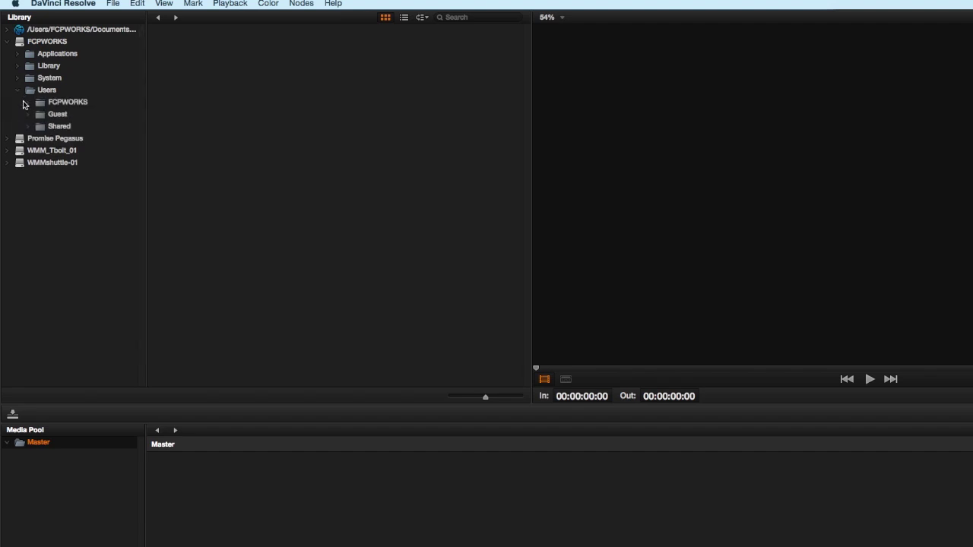
left_click(29, 102)
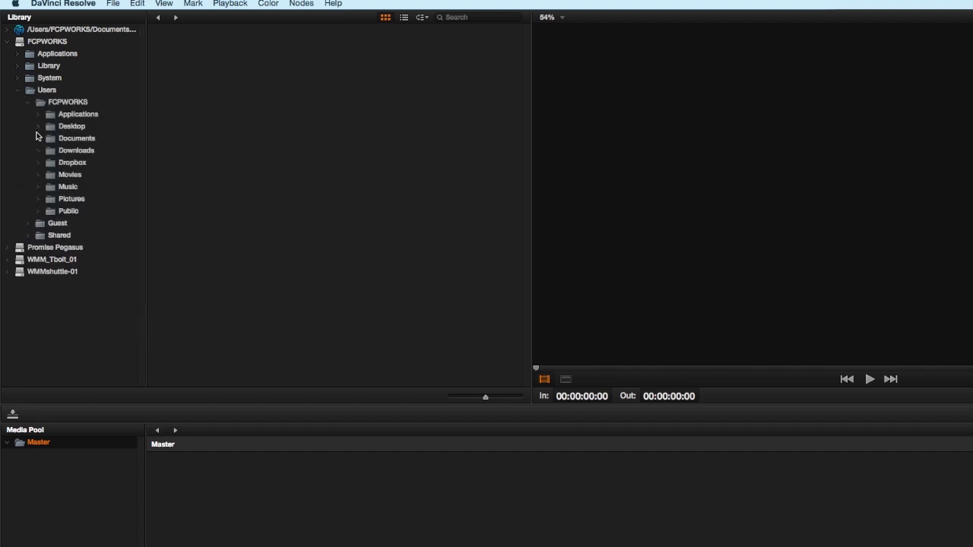
left_click(38, 175)
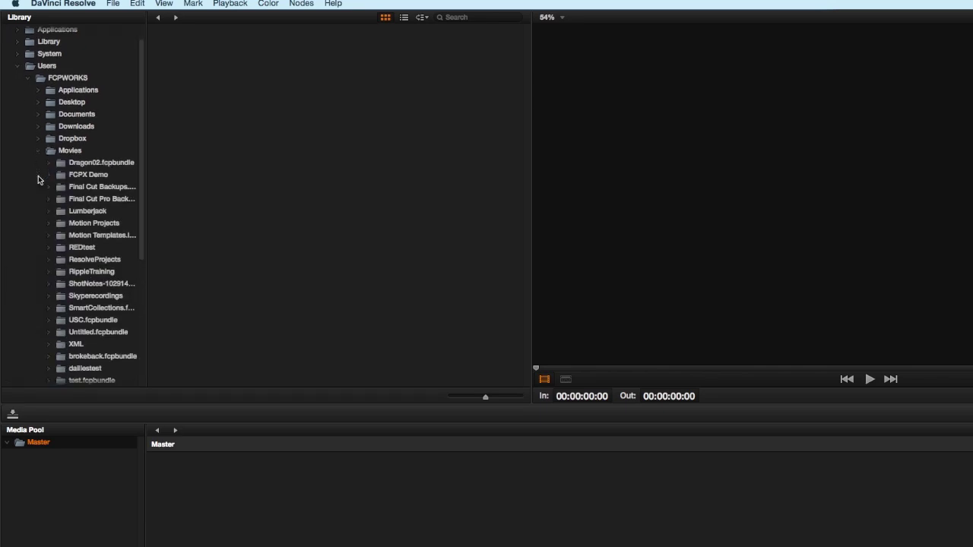
left_click(49, 175)
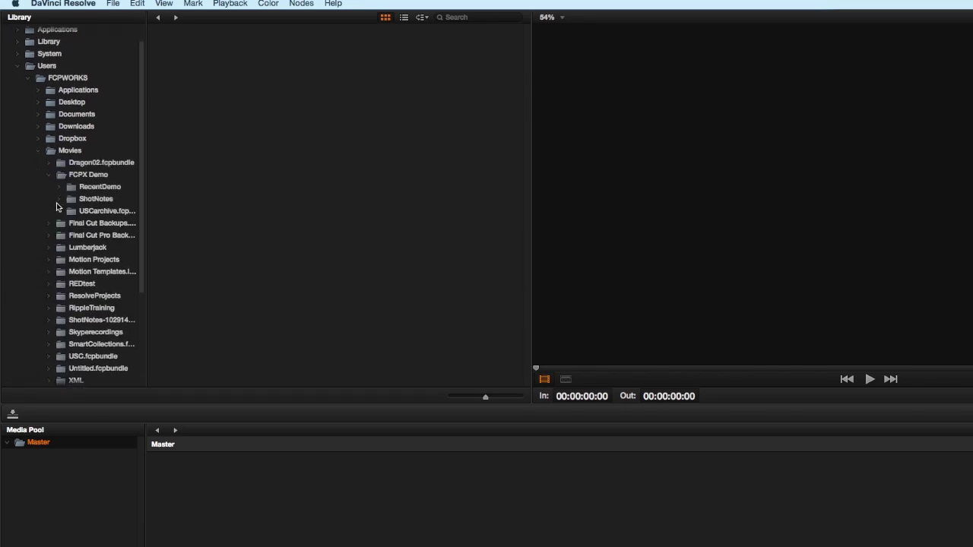
left_click(59, 199)
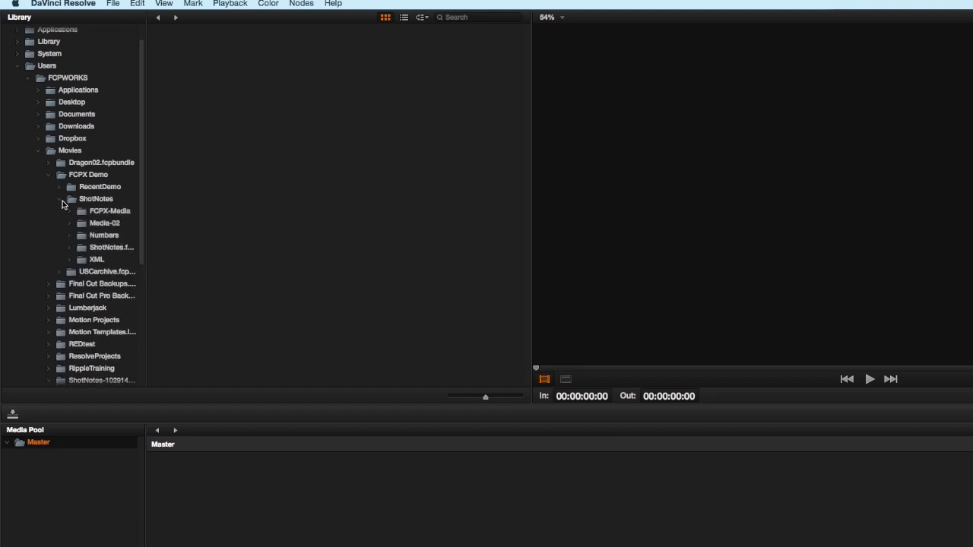
left_click(72, 223)
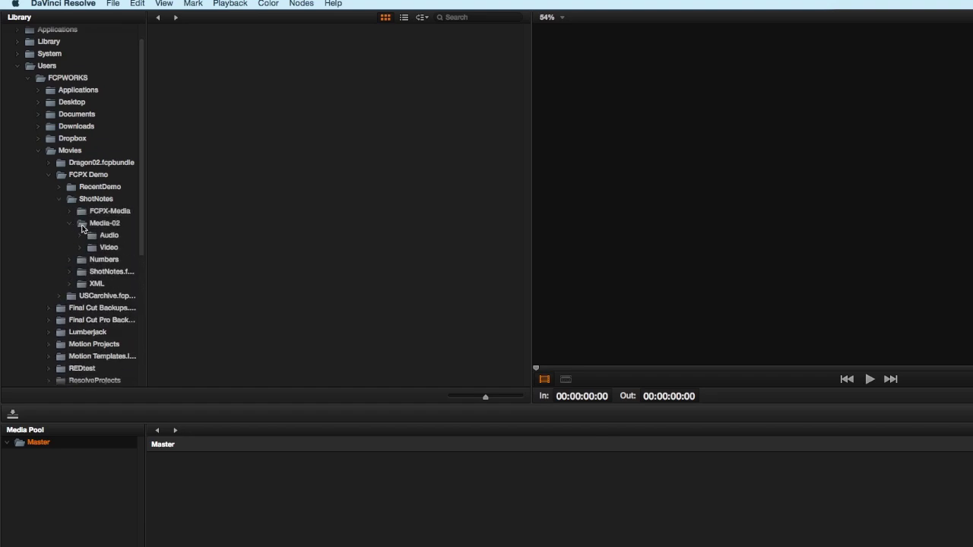
right_click(82, 225)
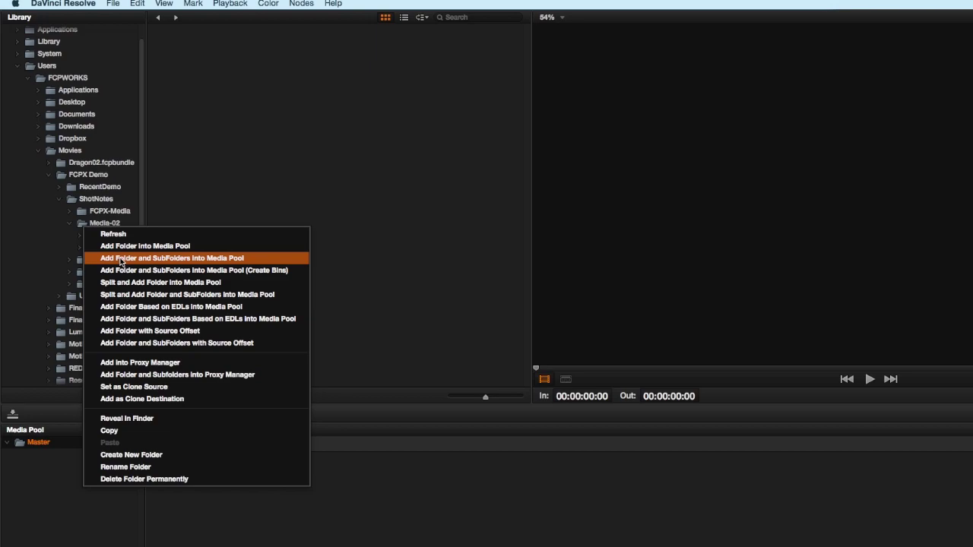
left_click(120, 259)
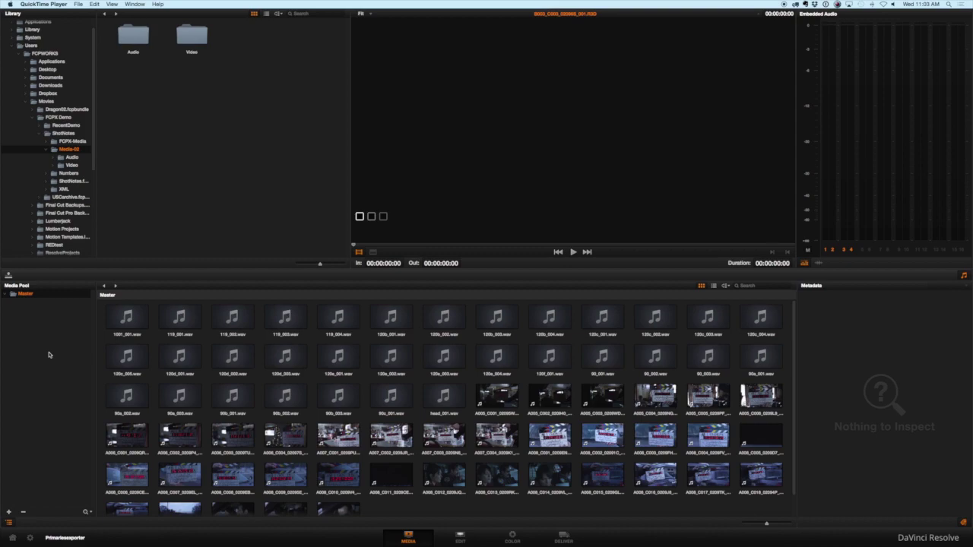
Step: Auto-sync the audio of the clips in the Master bin based on timecode
left_click(256, 362)
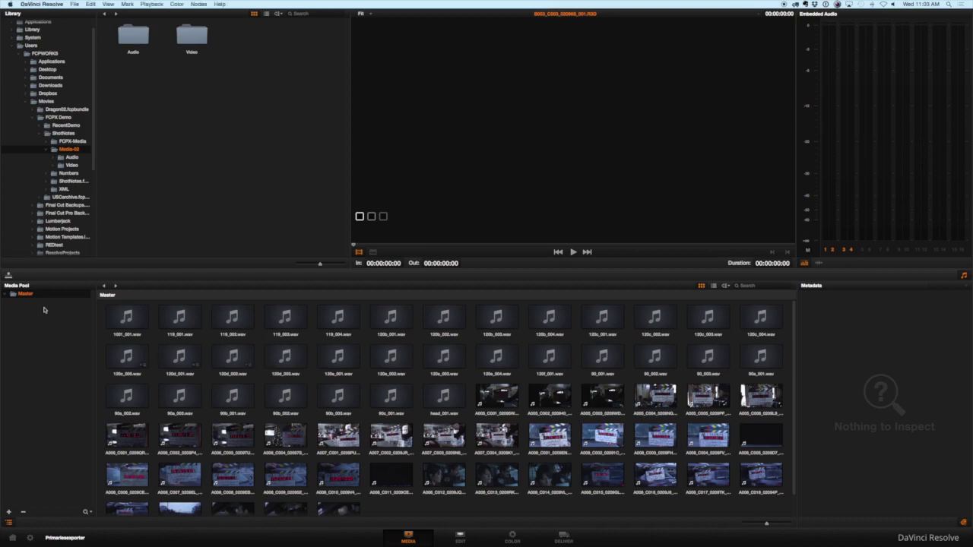
right_click(26, 293)
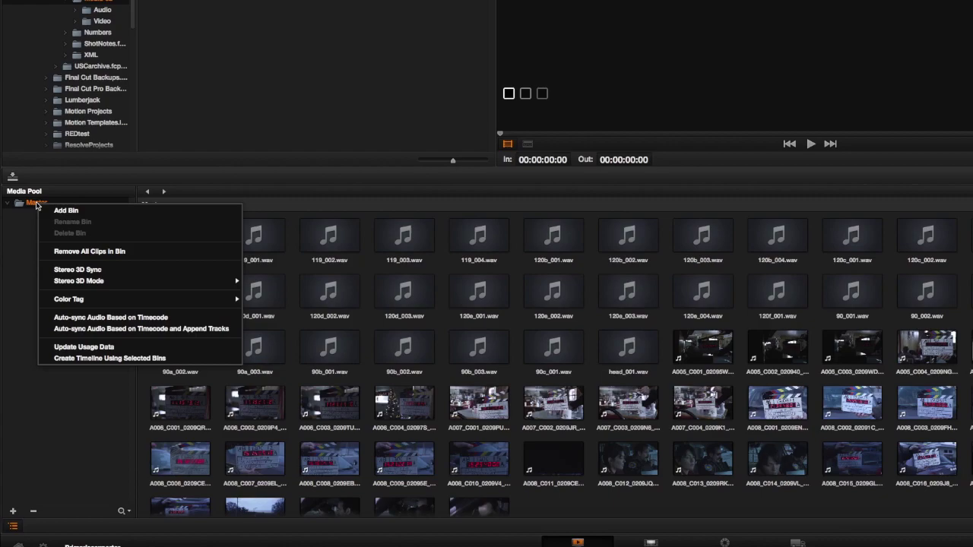
left_click(86, 320)
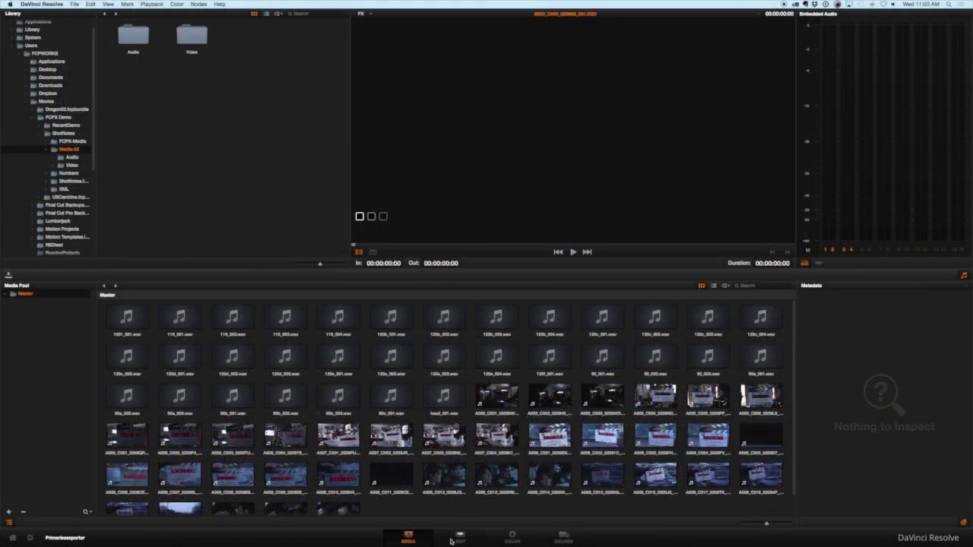
Step: Create an empty timeline named "PrimariesExporter-720" and check the timeline resolution in the project settings
left_click(454, 537)
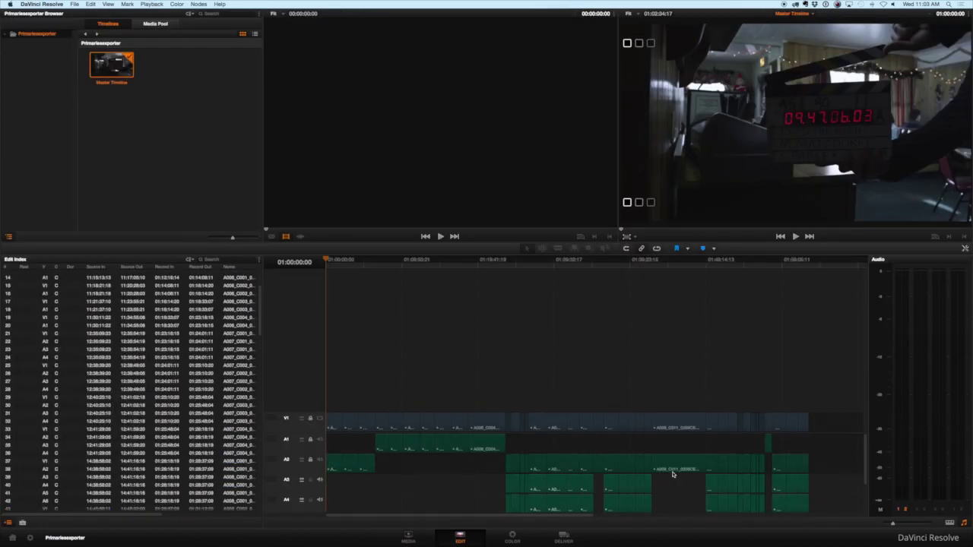
right_click(153, 125)
left_click(171, 131)
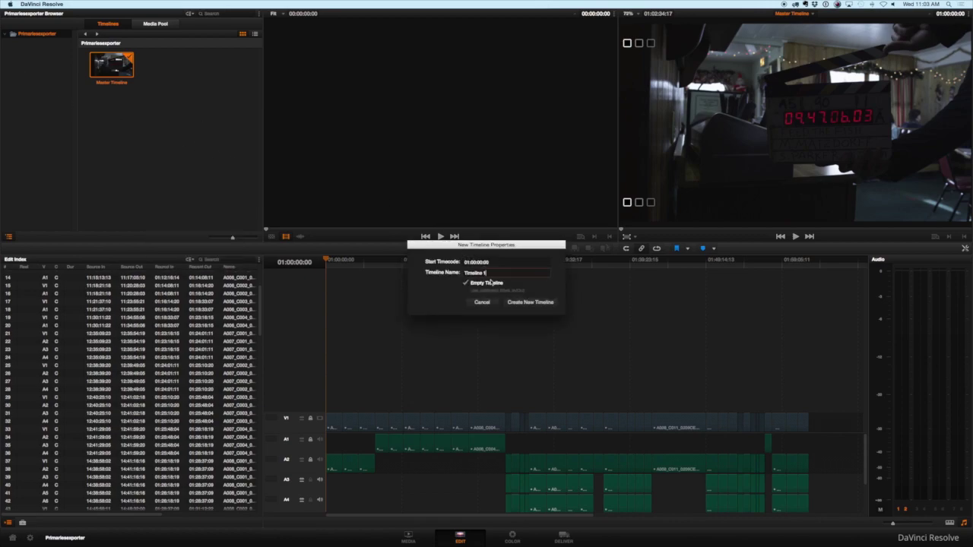
left_click_drag(484, 272, 406, 269)
type("PrimariesExporter-720")
left_click(518, 302)
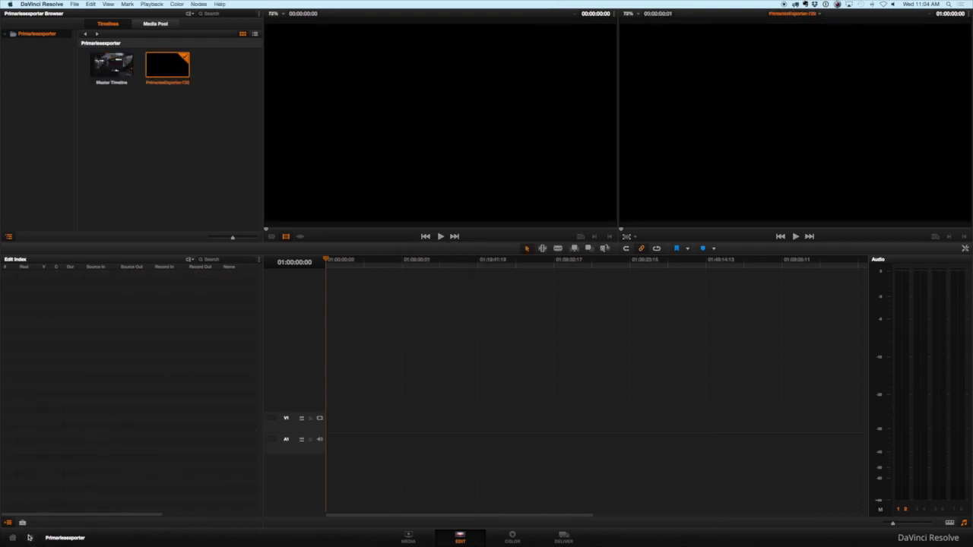
left_click(30, 538)
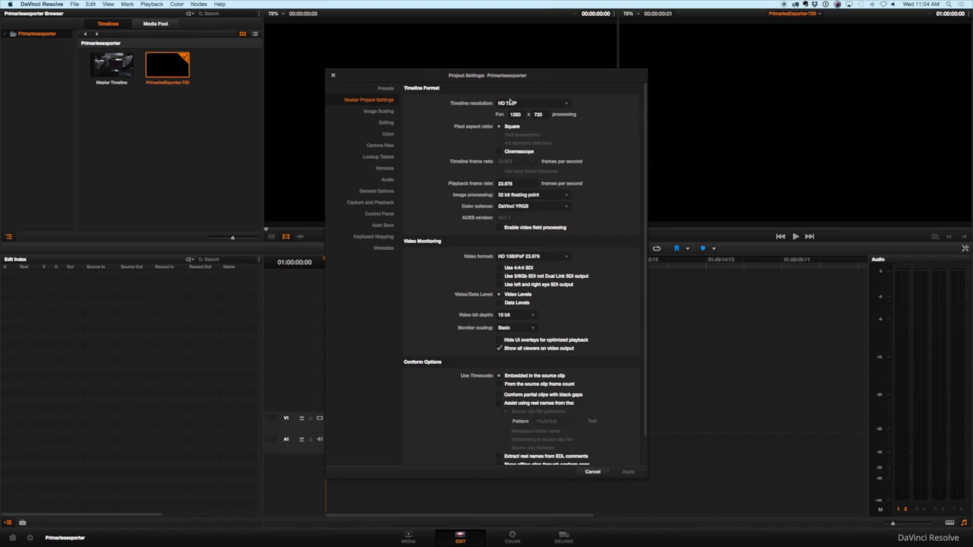
left_click(333, 76)
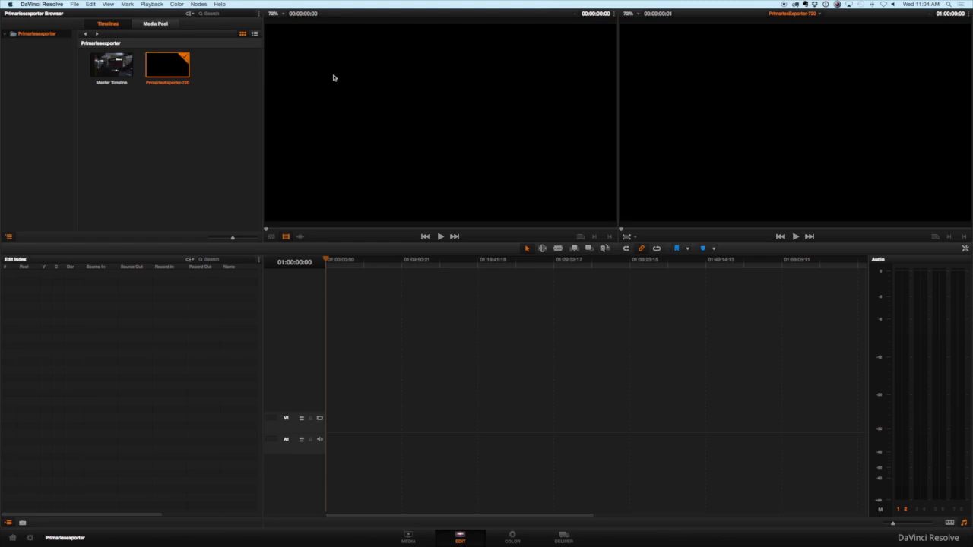
Step: Select all the video clips in the Master bin and insert them into the PrimariesExporter-720 timeline
left_click(158, 26)
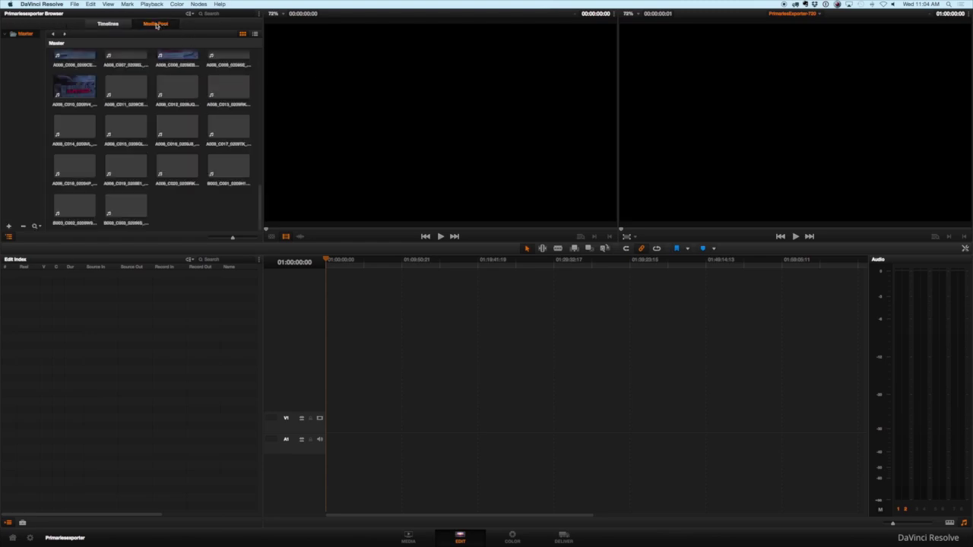
scroll(202, 198, "up", 10)
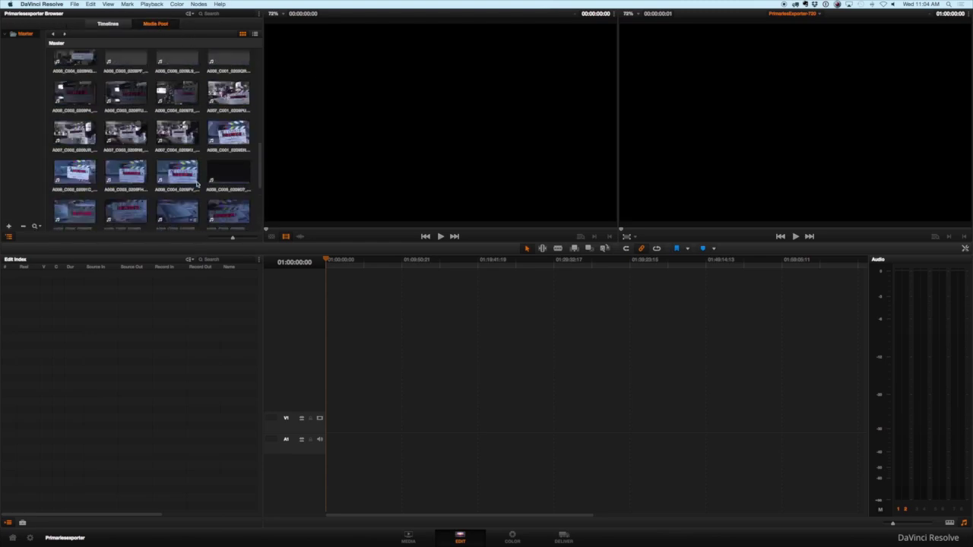
left_click(147, 157)
scroll(146, 157, "down", 5)
scroll(145, 156, "down", 5)
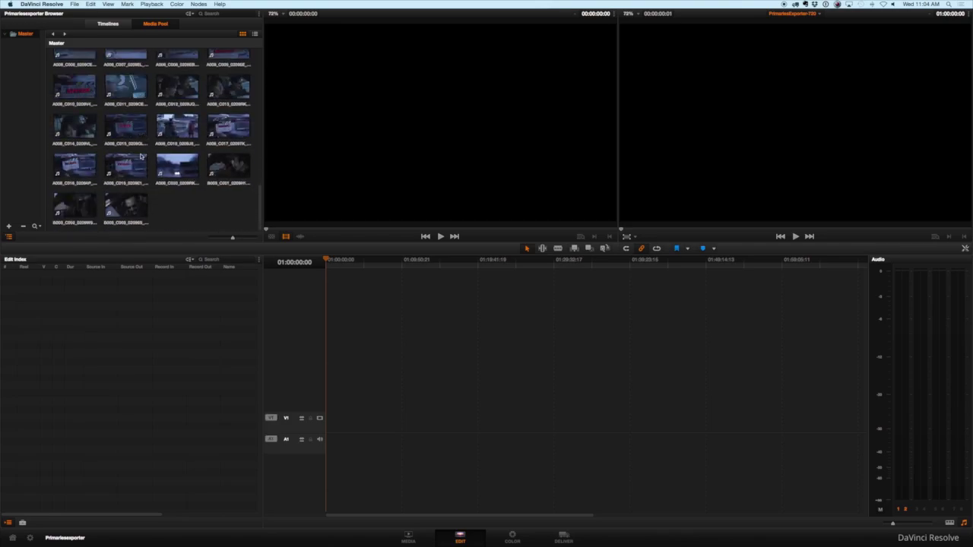
left_click(123, 208, "shift")
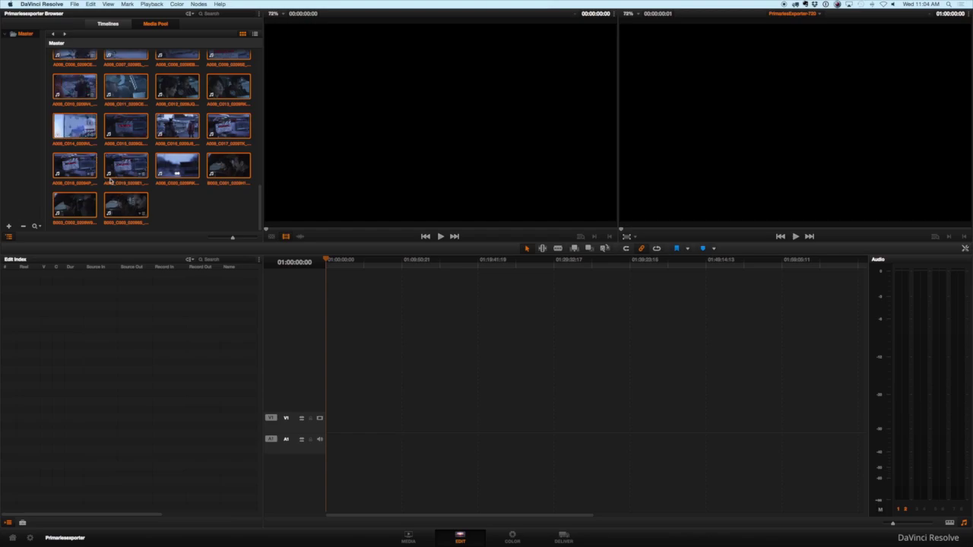
right_click(127, 202)
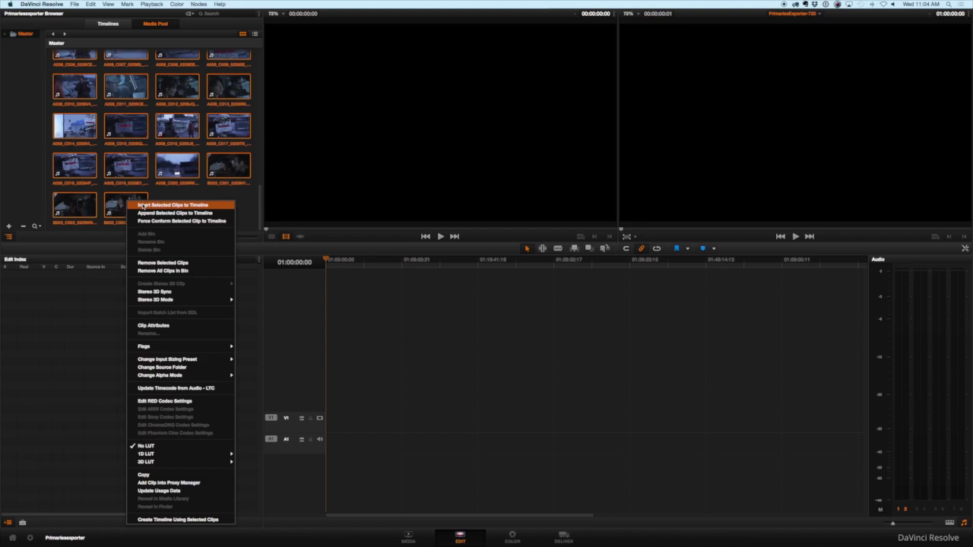
left_click(142, 206)
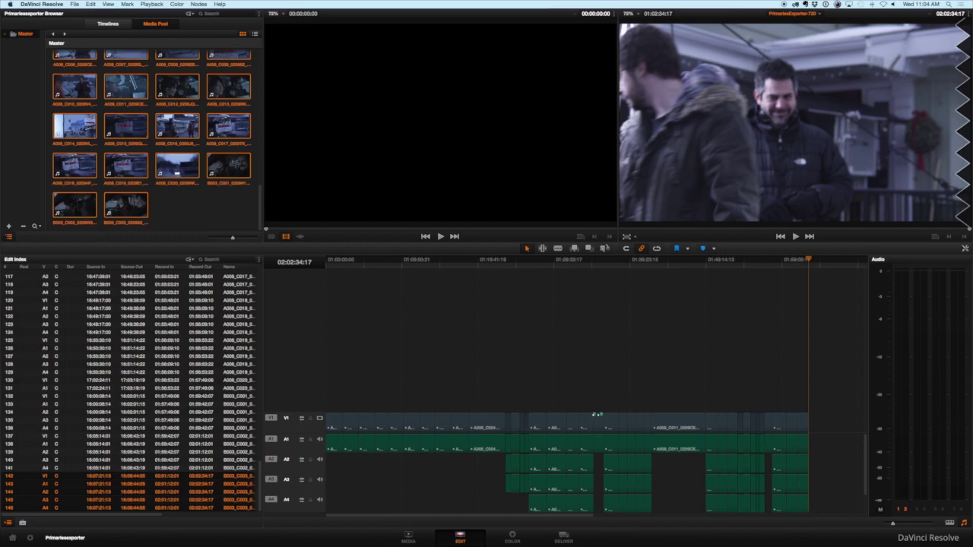
Step: On the Color page, switch the node graph to Timeline level and enable the Source Timecode data burn-in
left_click(514, 538)
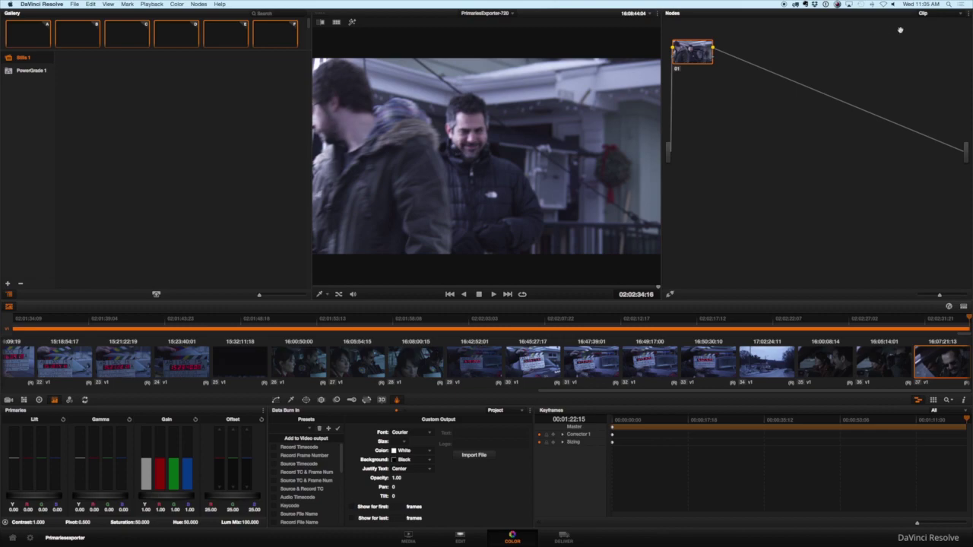
left_click(961, 14)
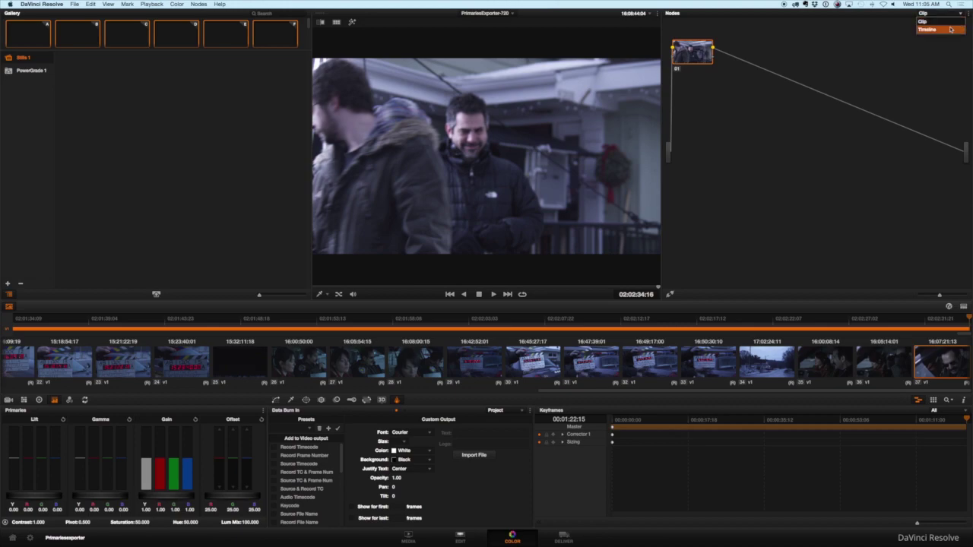
left_click(949, 30)
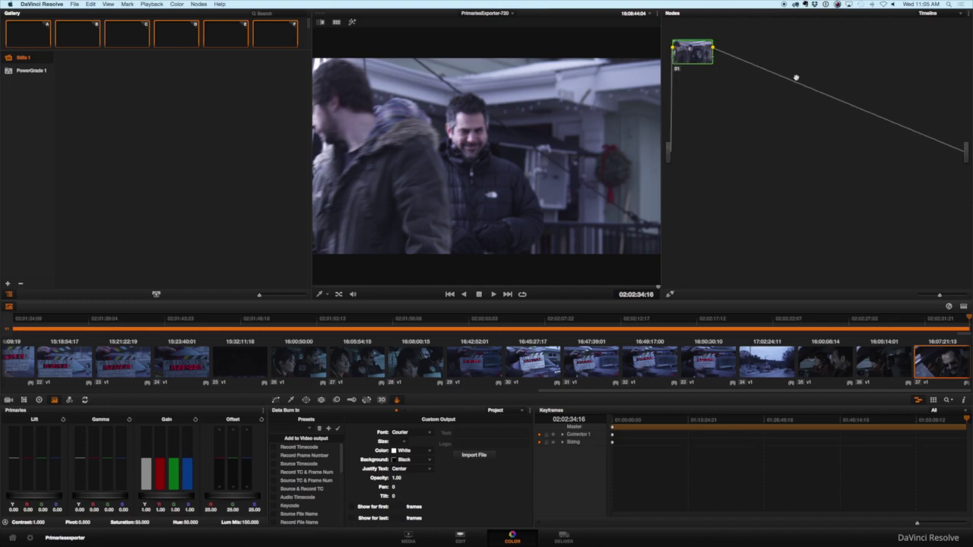
left_click_drag(691, 56, 749, 57)
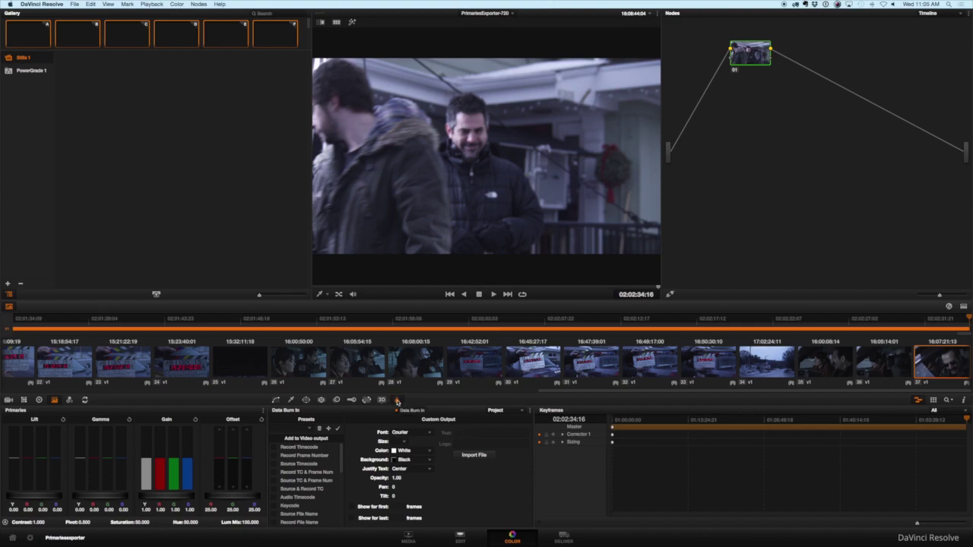
left_click(276, 465)
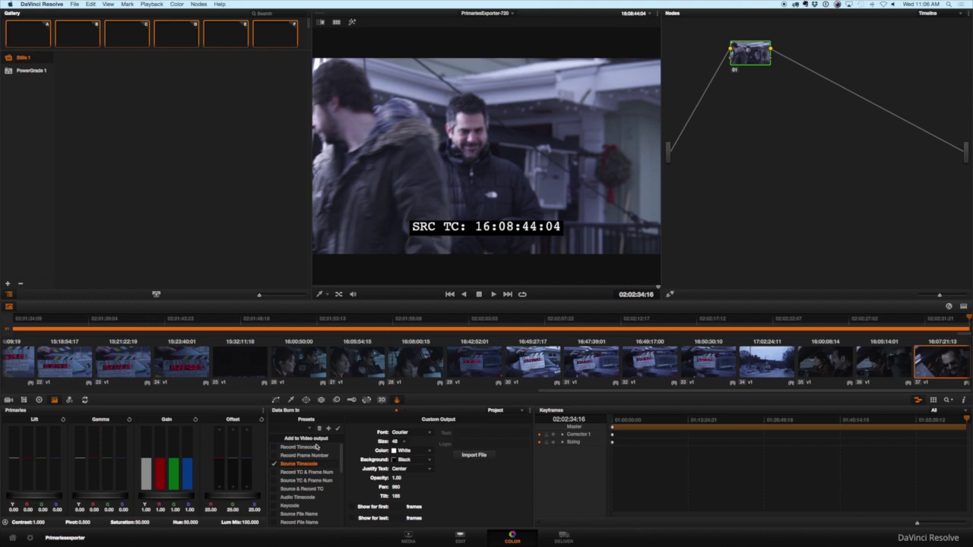
left_click(275, 514)
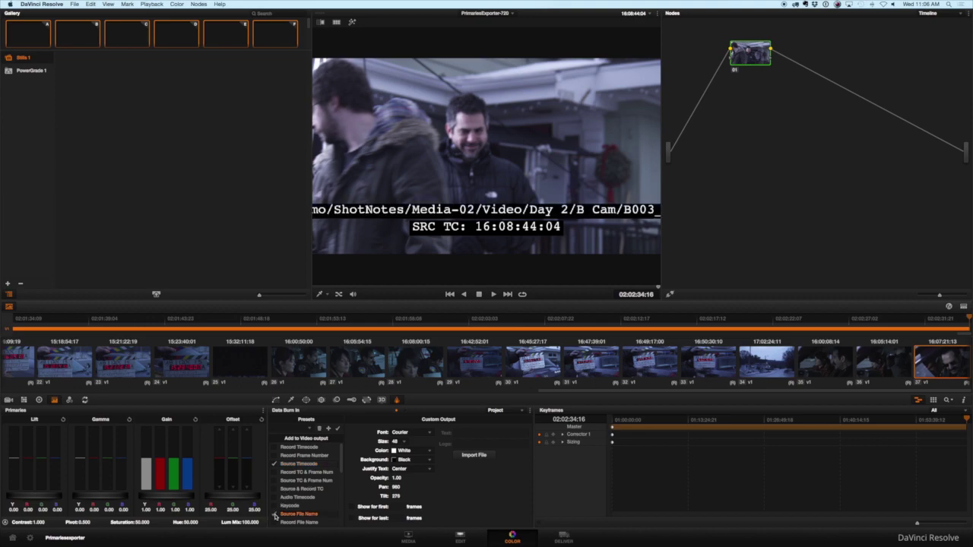
left_click(276, 515)
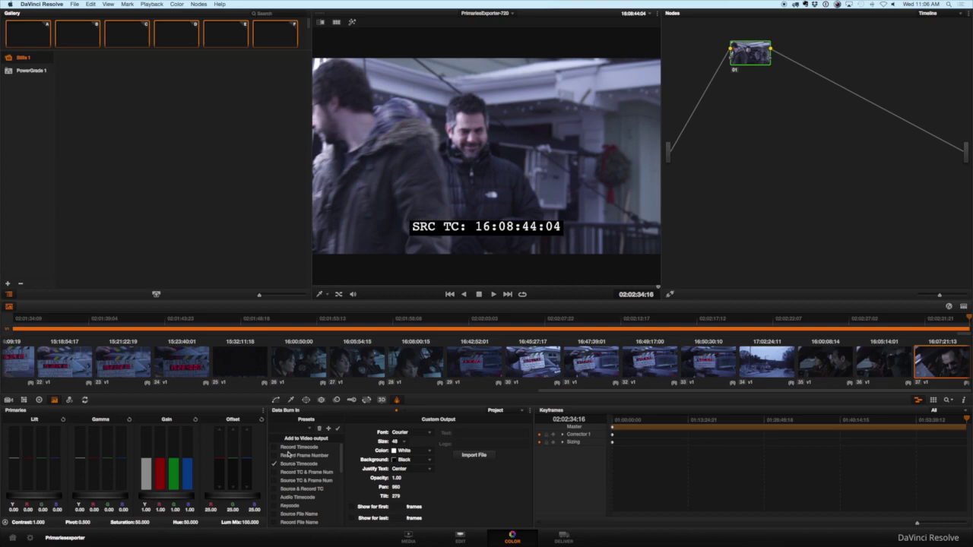
scroll(288, 454, "down", 2)
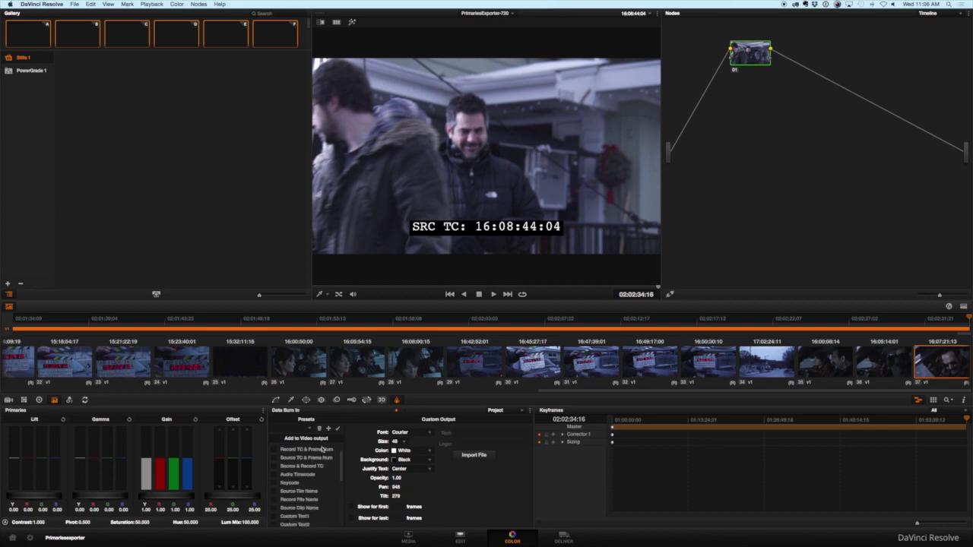
scroll(285, 491, "up", 2)
Step: Shift the Source Timecode burn-in toward the right of the frame with a Pan of 1411 and check it on other clips
left_click(288, 464)
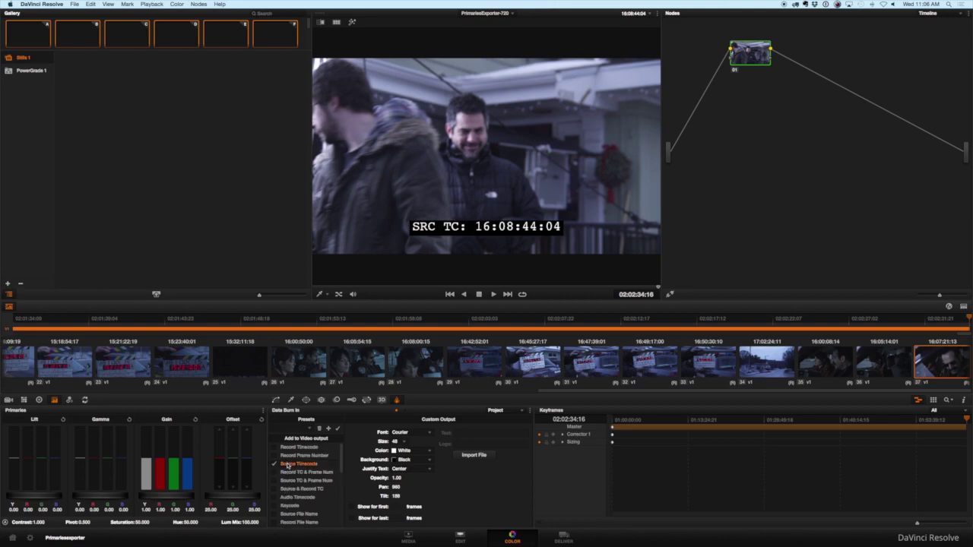
left_click_drag(396, 487, 477, 487)
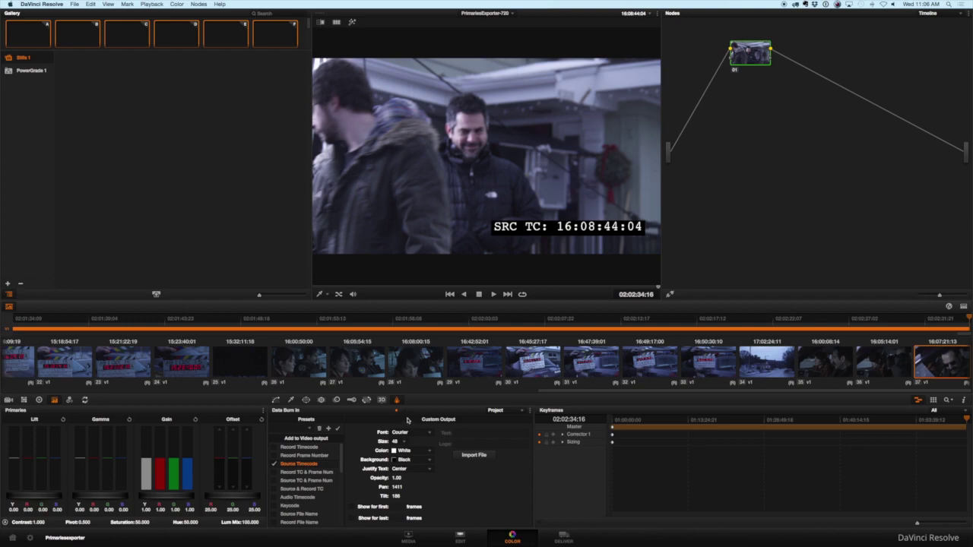
left_click(365, 376)
left_click(419, 368)
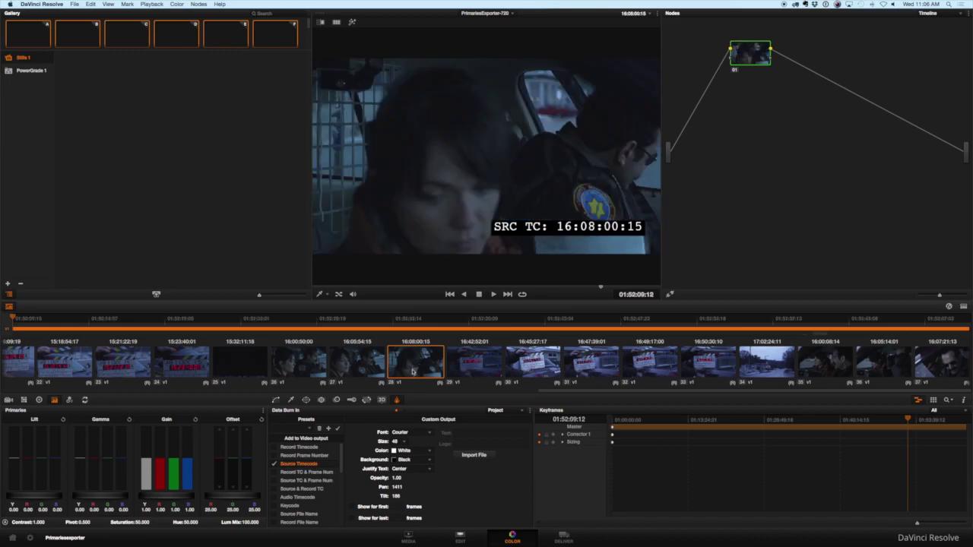
left_click(658, 365)
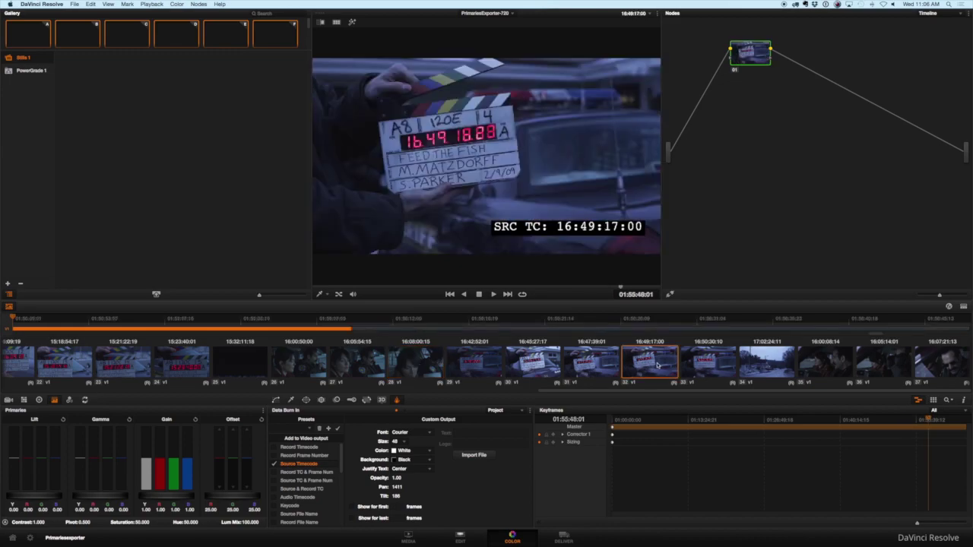
left_click(713, 368)
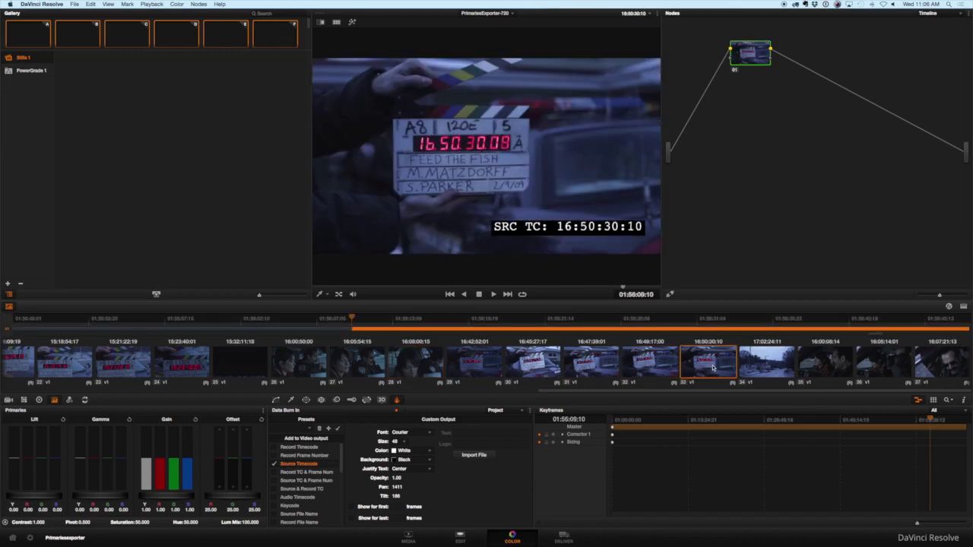
Step: On the Deliver page, render the timeline as individual source clips and export audio with the same number of channels as the source
left_click(560, 538)
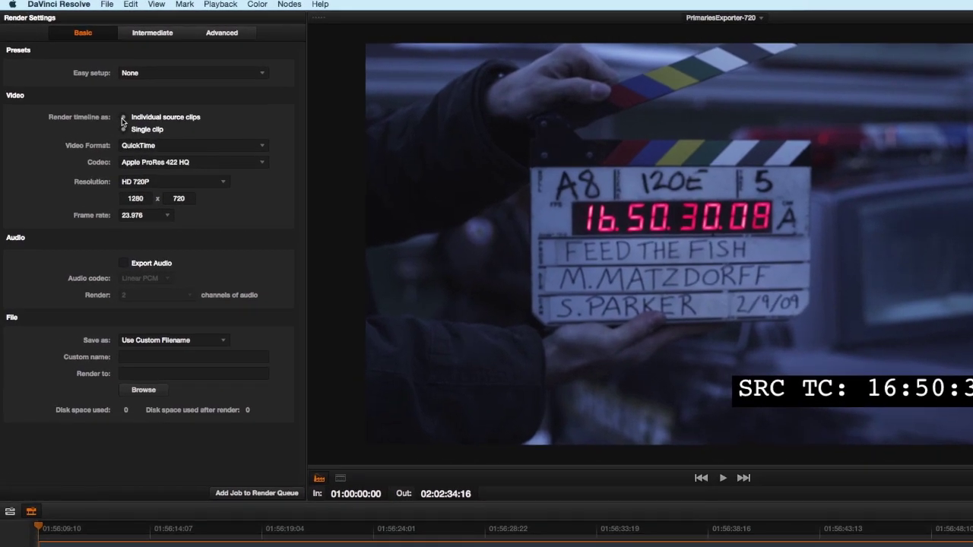
left_click(122, 119)
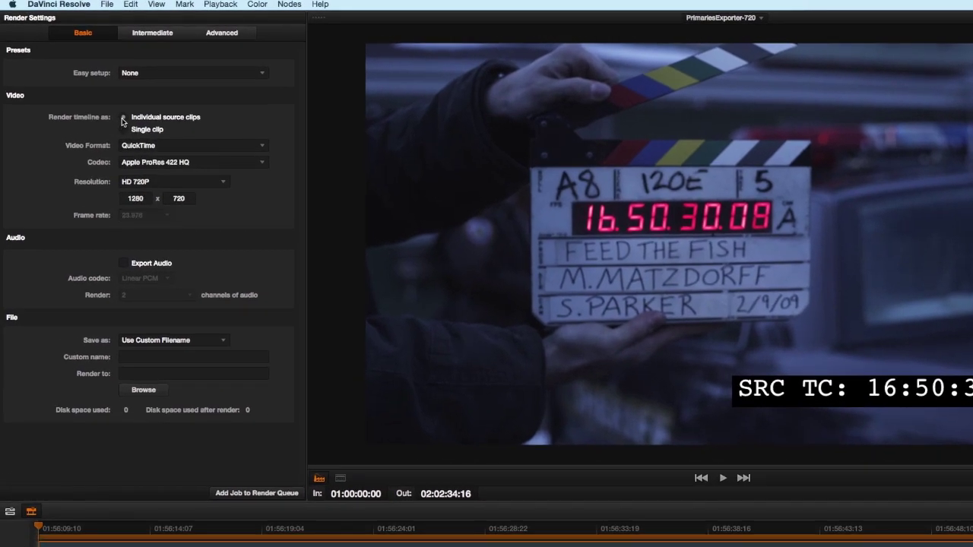
left_click(124, 263)
left_click(190, 297)
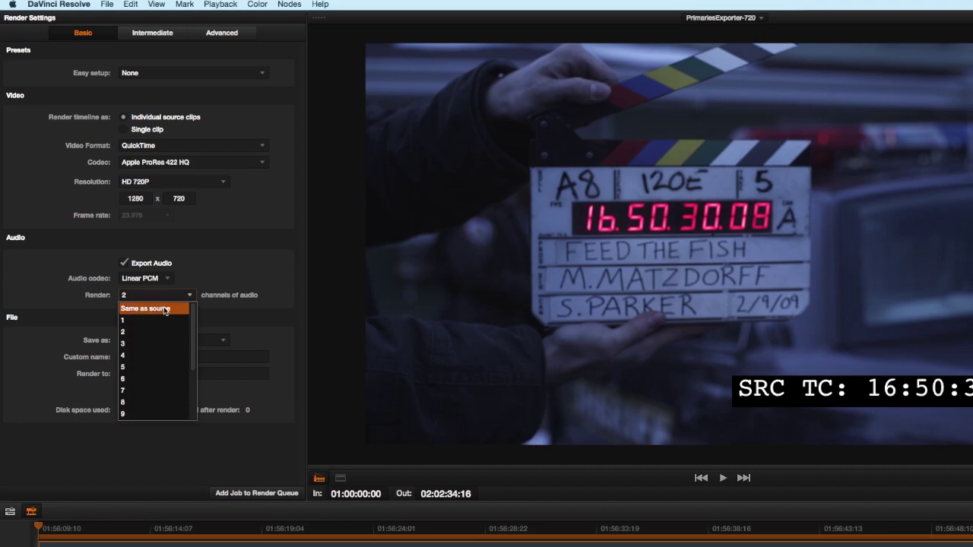
left_click(166, 310)
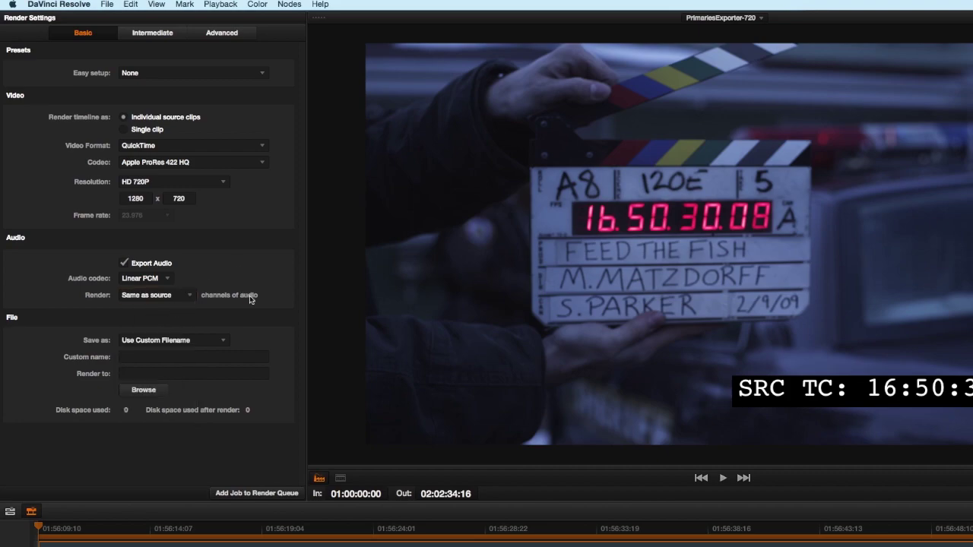
Step: Save the renders under their source filenames in a new "Day02-dailies" folder inside PrimariesExporter on Promise Pegasus
left_click(192, 342)
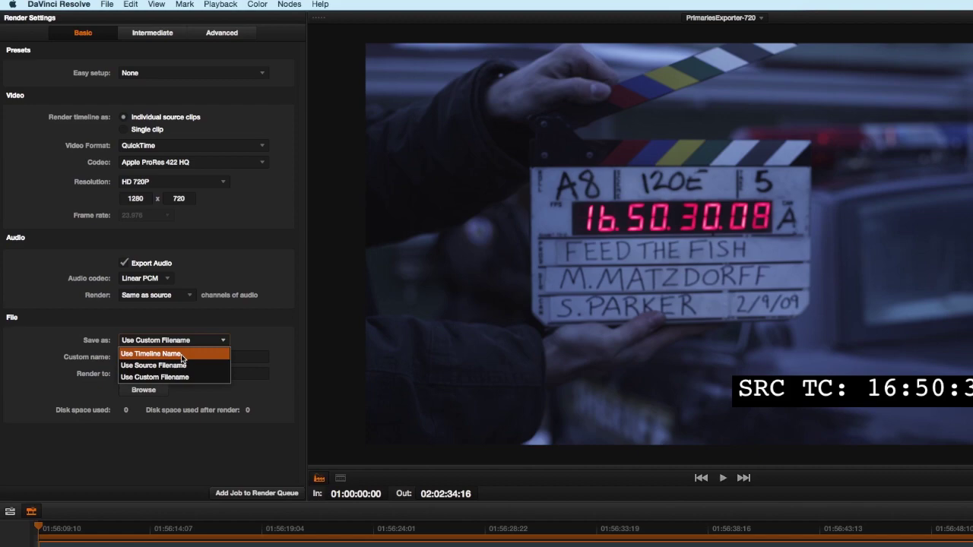
left_click(181, 370)
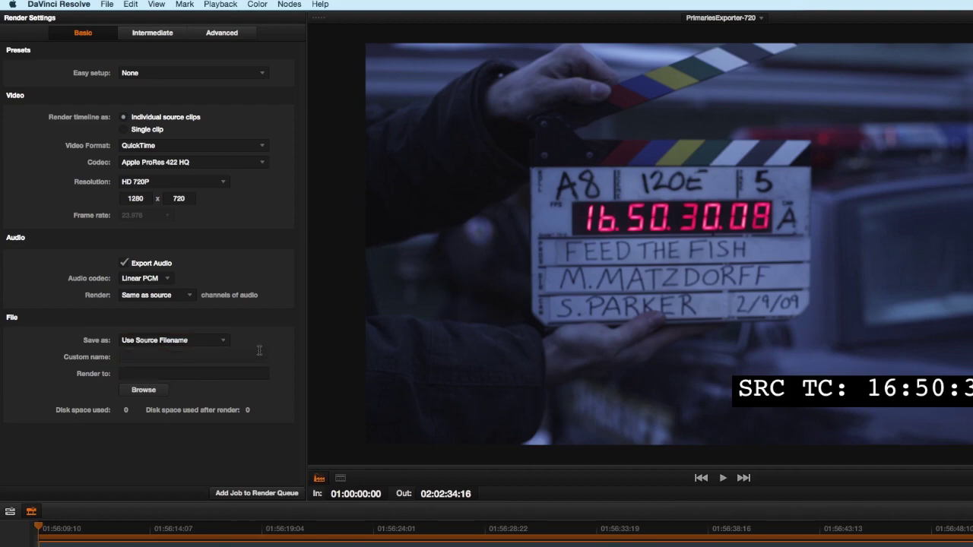
left_click(141, 390)
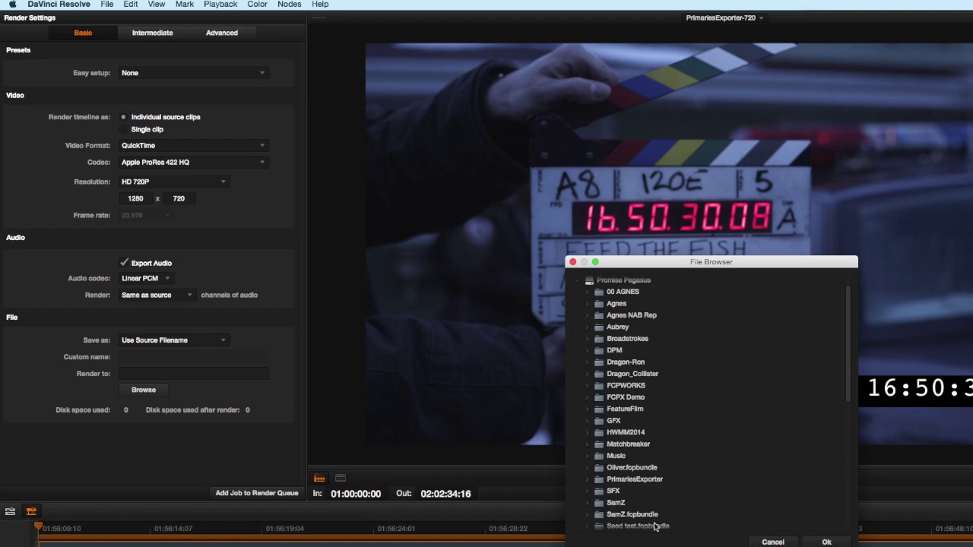
scroll(628, 496, "down", 3)
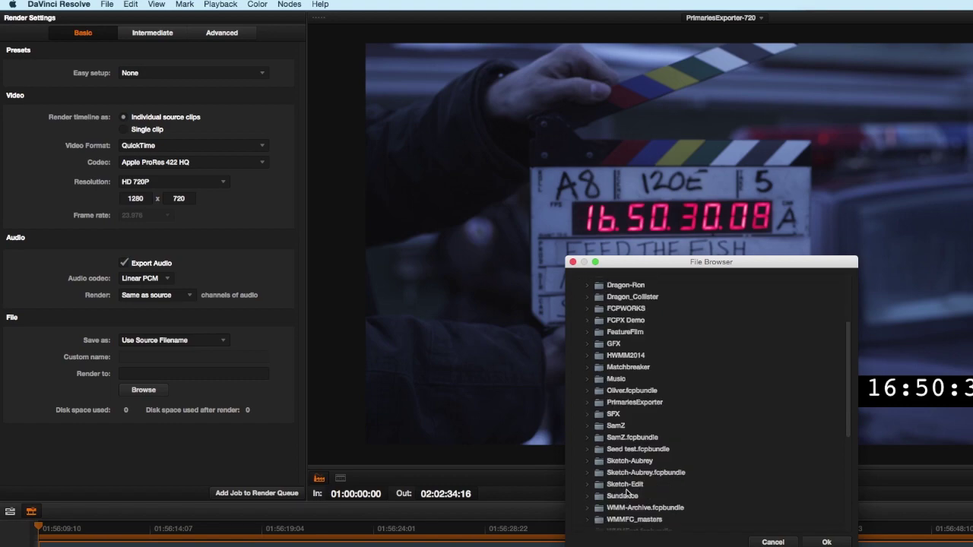
left_click(600, 405)
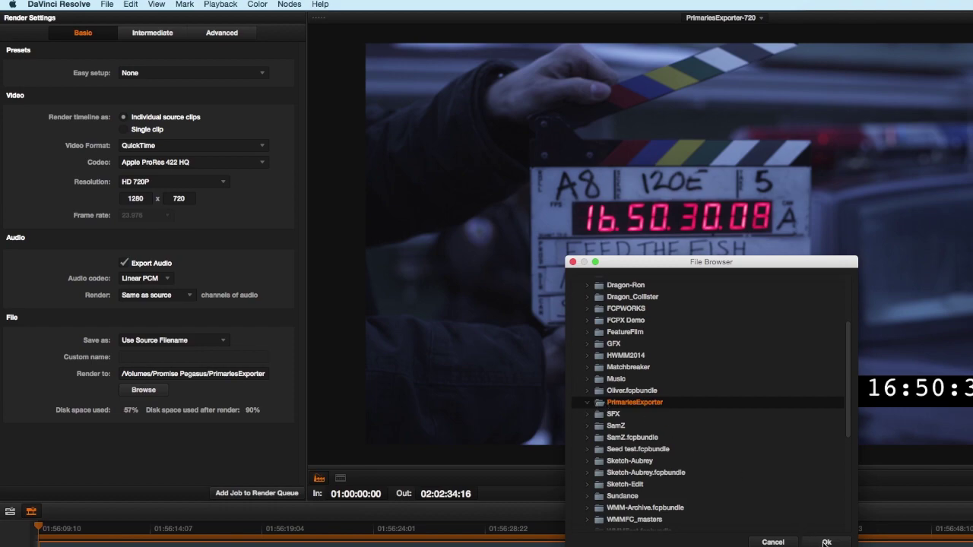
right_click(608, 408)
left_click(634, 431)
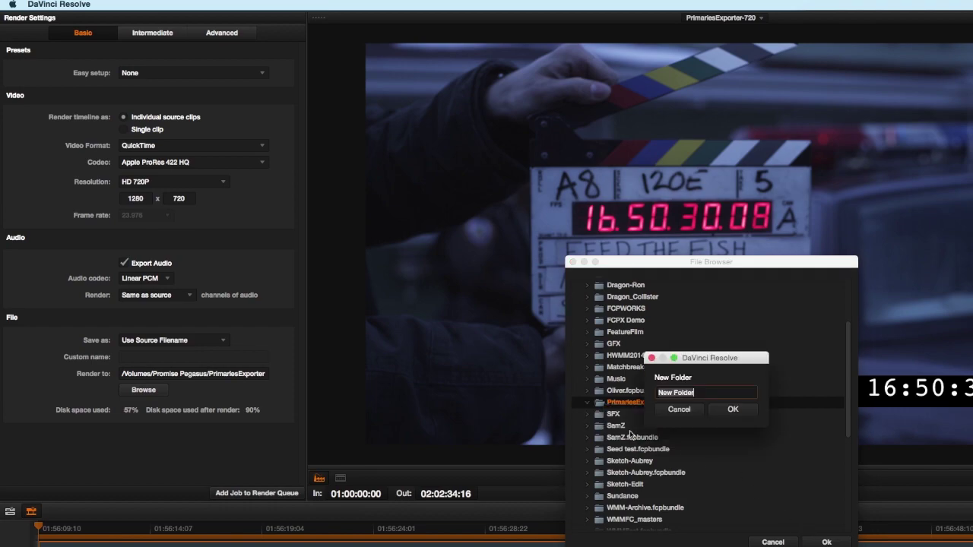
type("Day02-dailies")
left_click(733, 410)
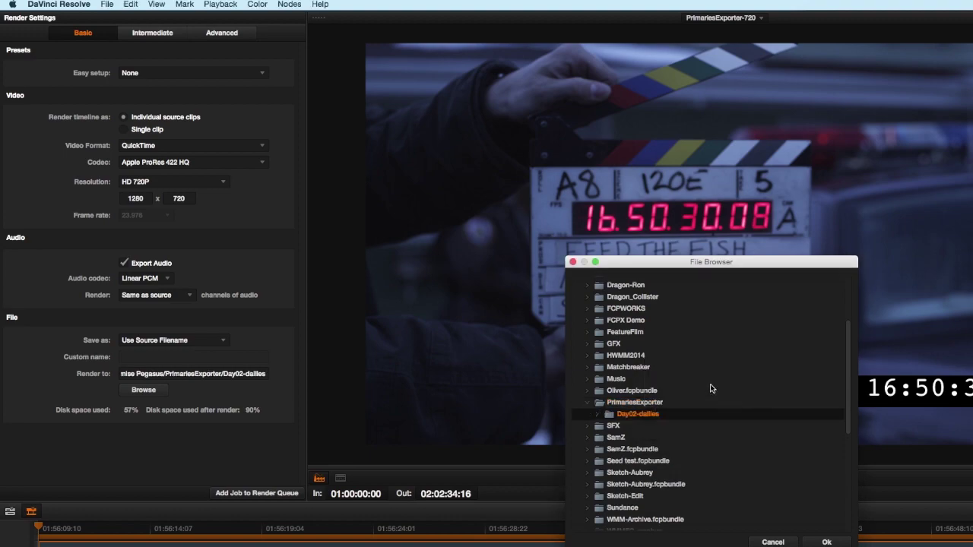
left_click(827, 542)
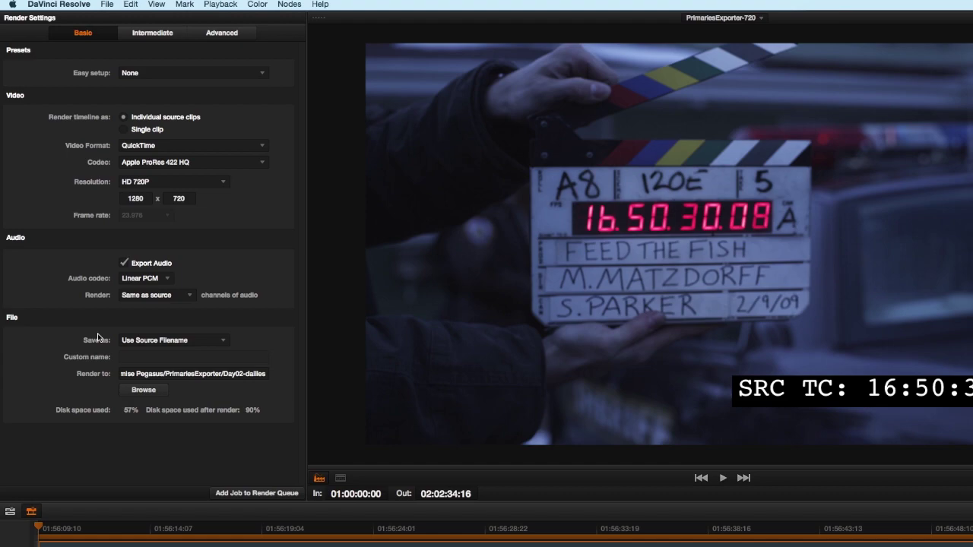
Step: Set the render codec to Apple ProRes 422 LT, add the job to the render queue and start rendering
left_click(231, 162)
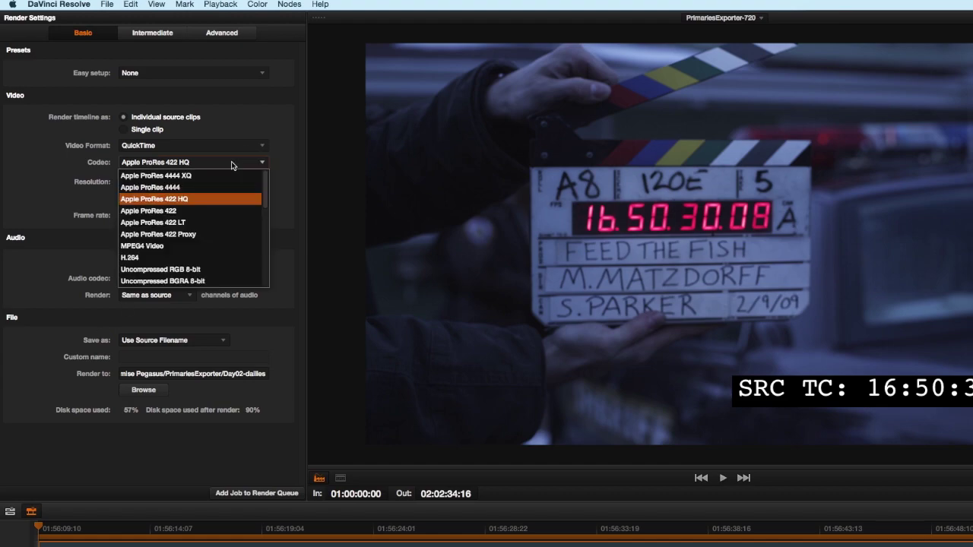
left_click(212, 221)
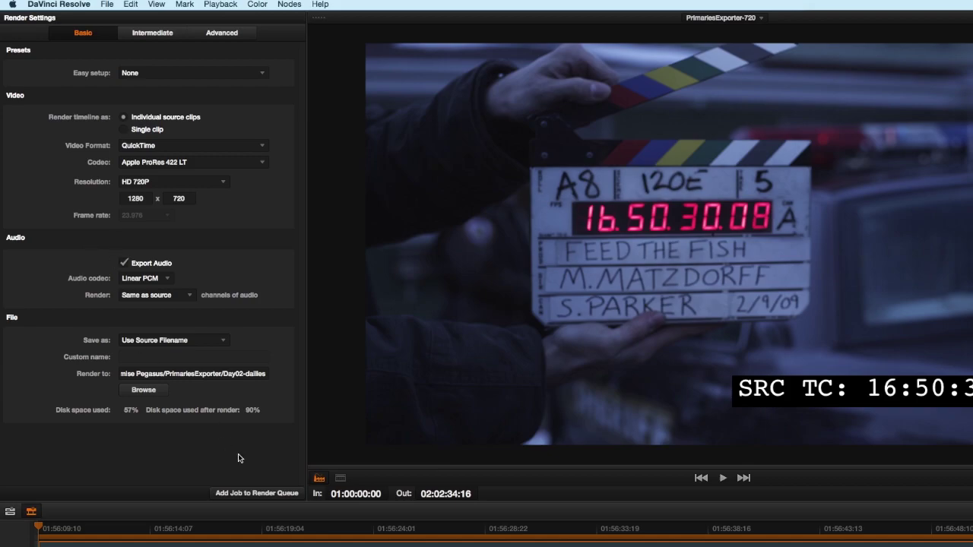
left_click(258, 494)
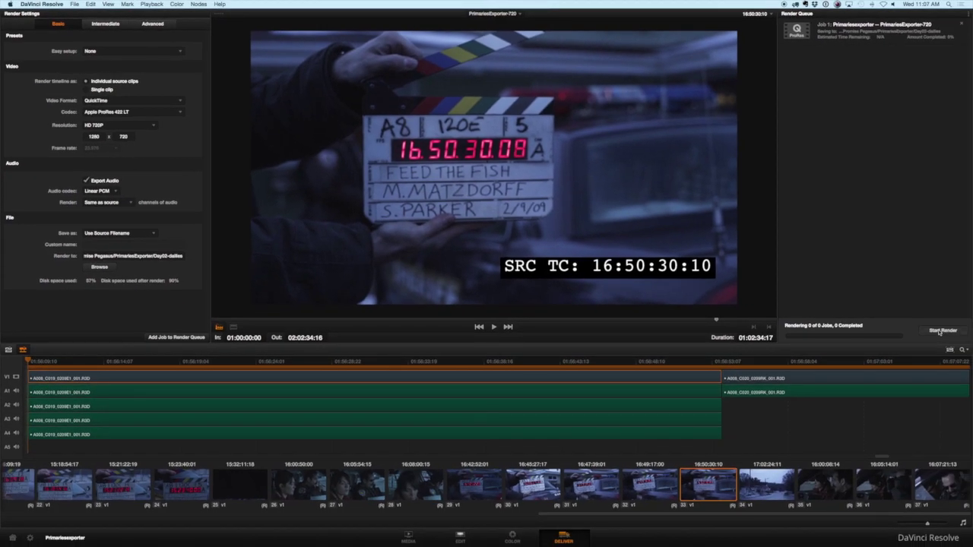
left_click(942, 331)
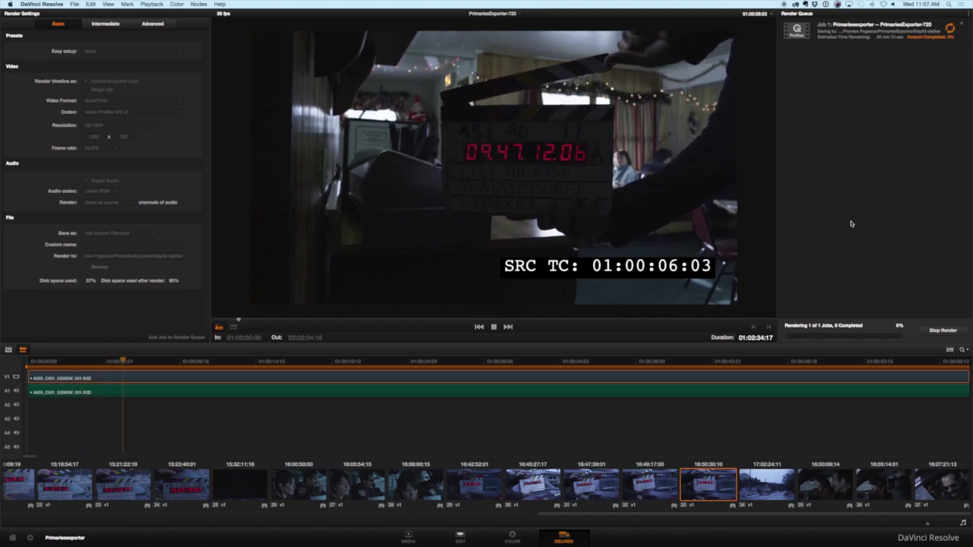
Step: Switch to Final Cut Pro while the render runs
key("super+Tab")
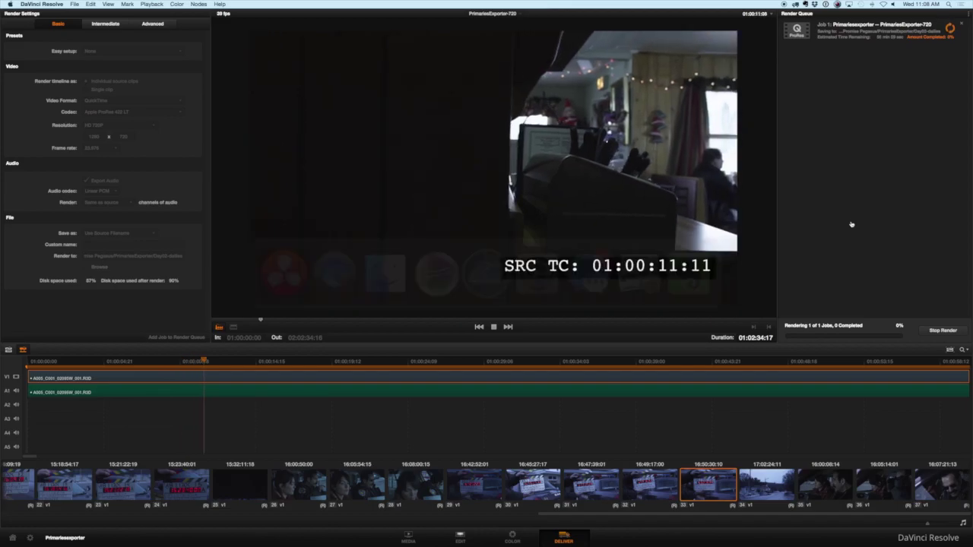
key("super+space")
type("final")
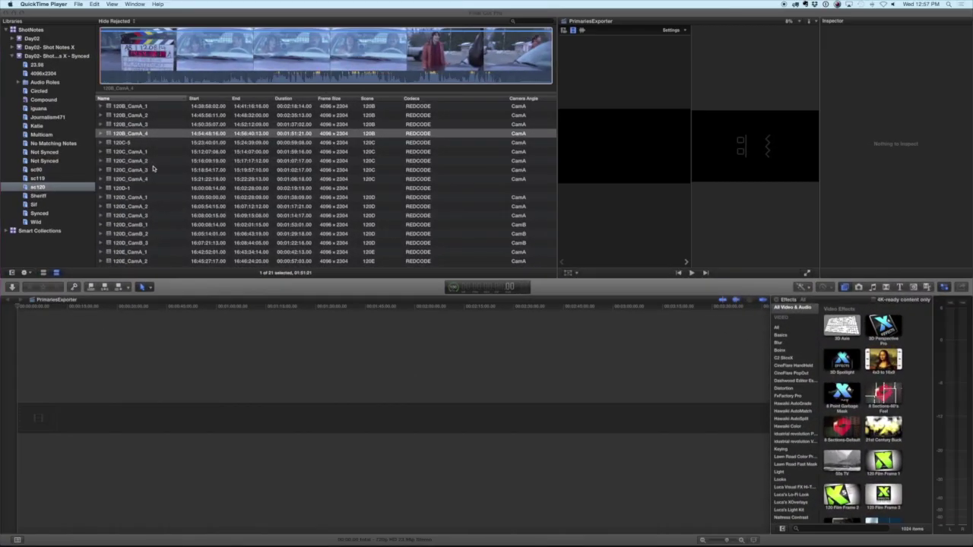
Step: Switch to Finder and open the Day02-dailies folder inside PrimariesExporter on the Promise Pegasus drive
key("super+Tab")
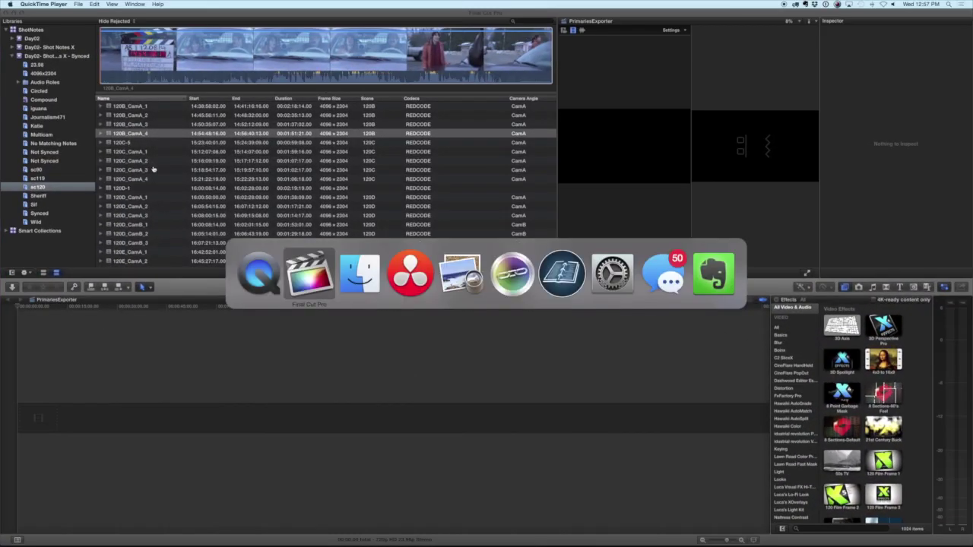
key("super+Tab")
scroll(587, 95, "up", 5)
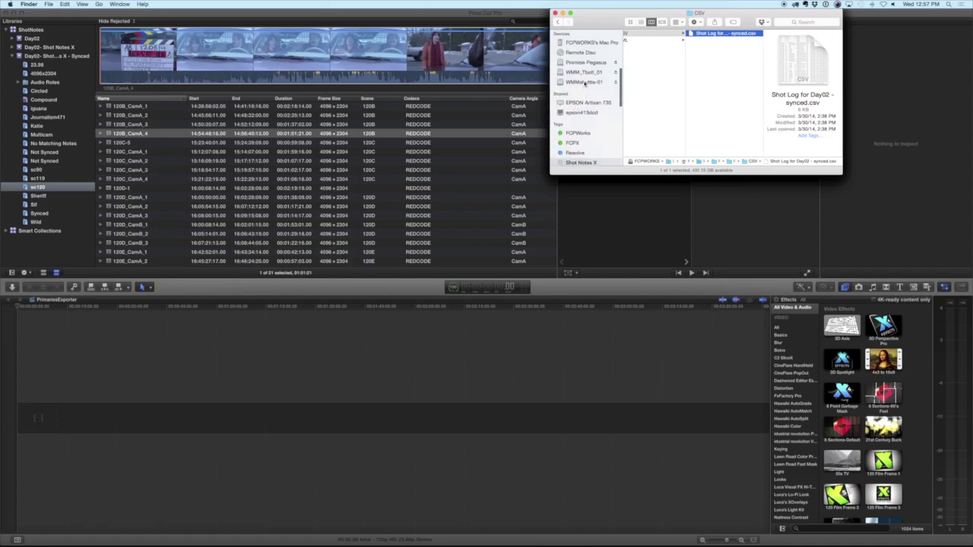
left_click(585, 64)
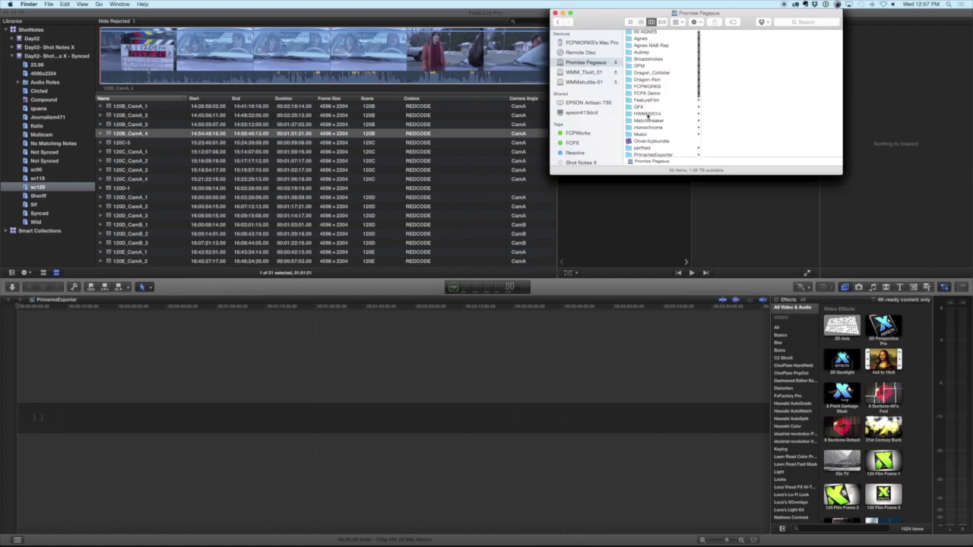
scroll(647, 110, "down", 5)
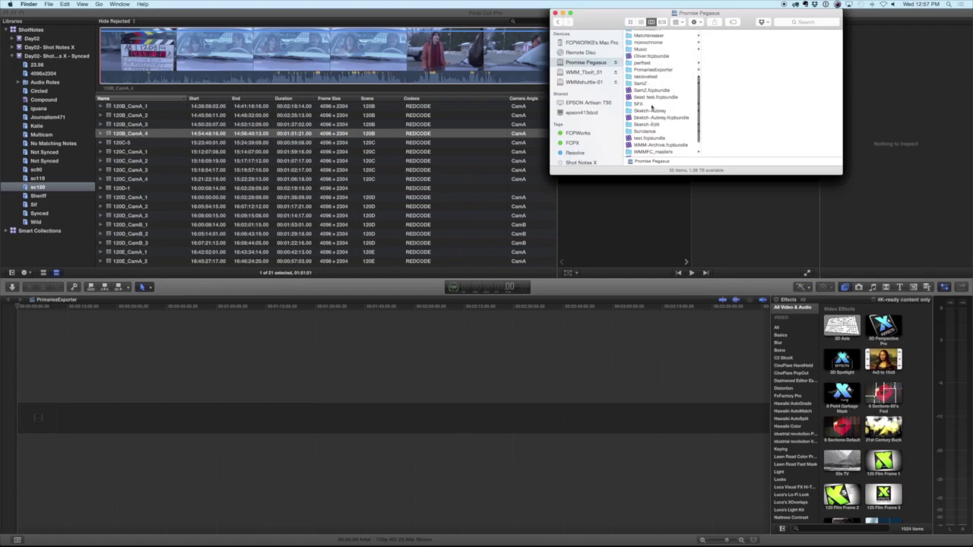
left_click(647, 70)
left_click(719, 34)
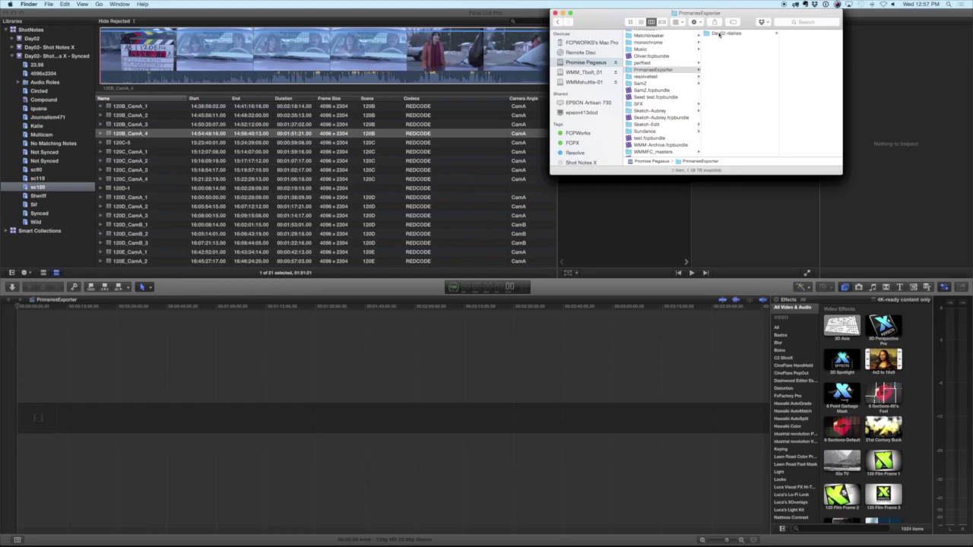
scroll(808, 93, "down", 5)
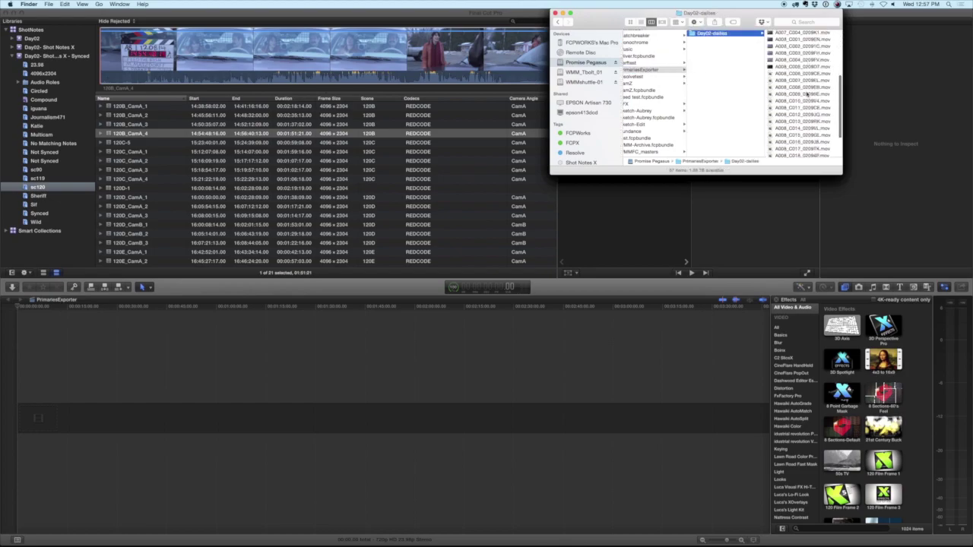
scroll(808, 94, "down", 3)
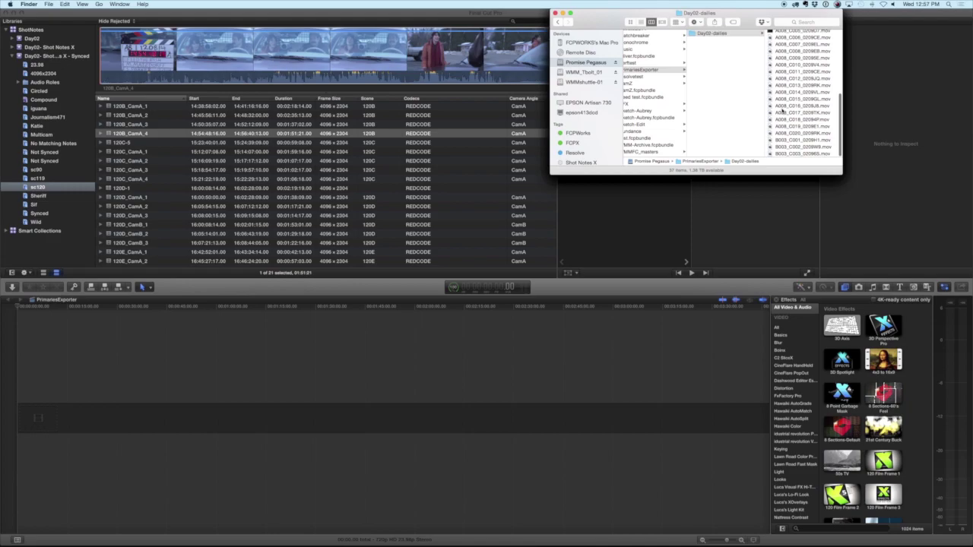
Step: Preview the rendered clip A008_C016_0209J8.mov to check its slate and burned-in source timecode
left_click(782, 107)
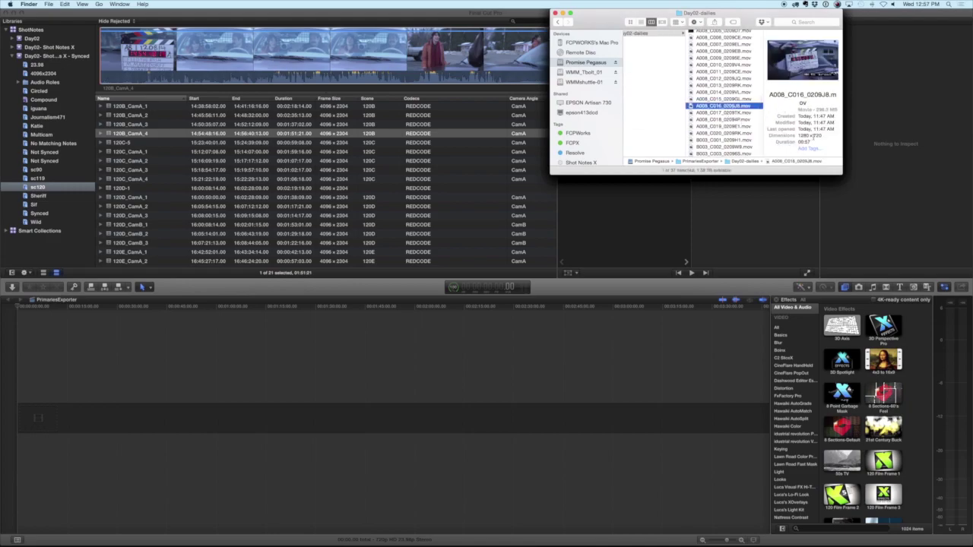
key("space")
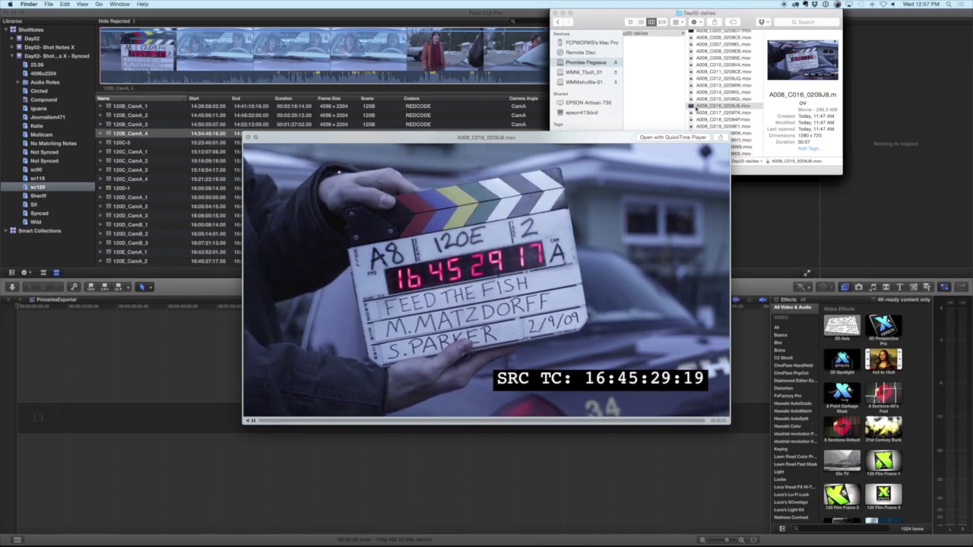
key("space")
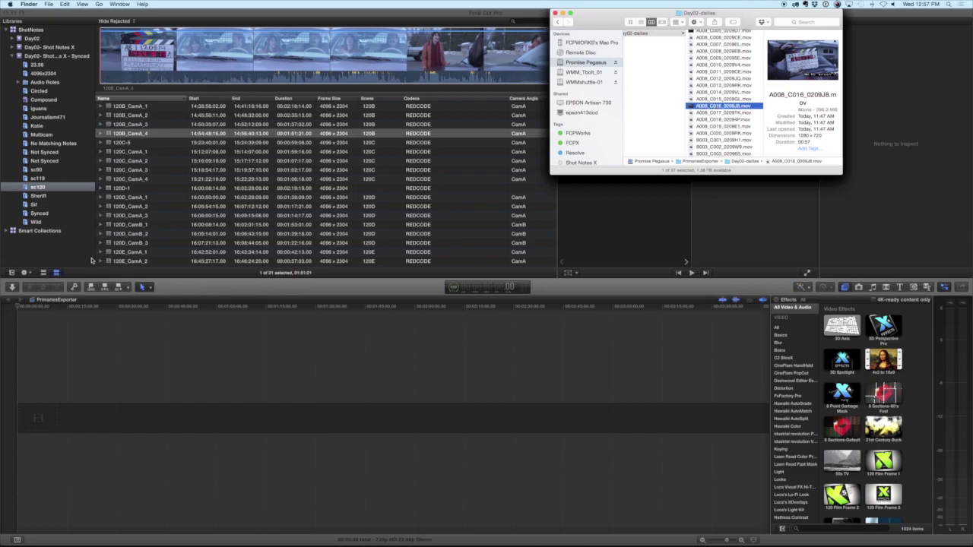
Step: In Final Cut Pro, create a new library named "Dailies" in the Movies folder
left_click(46, 256)
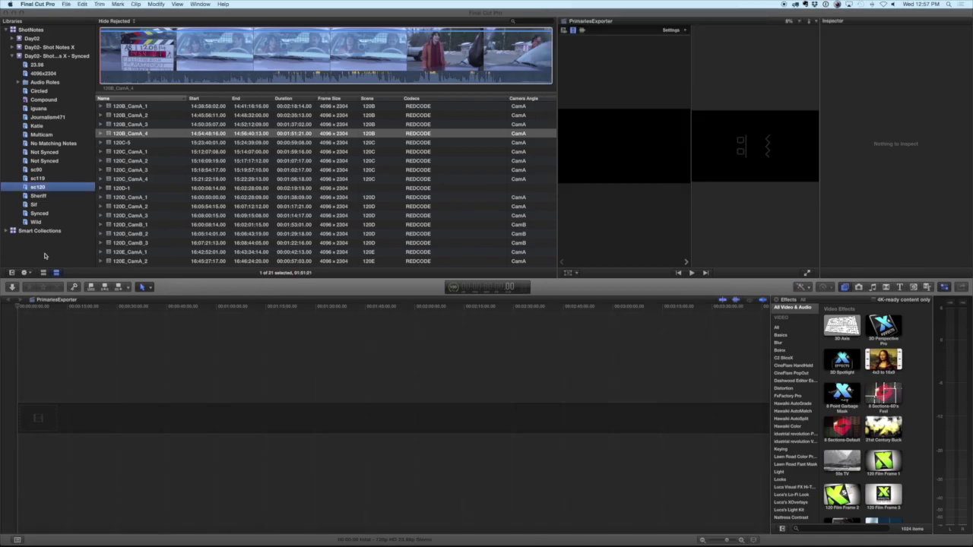
left_click(67, 4)
mouse_move(81, 15)
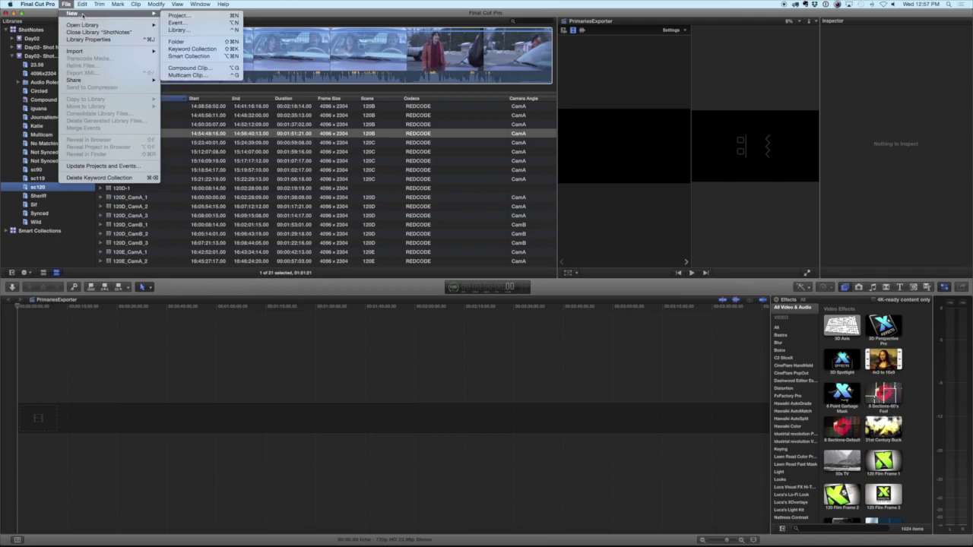
left_click(198, 32)
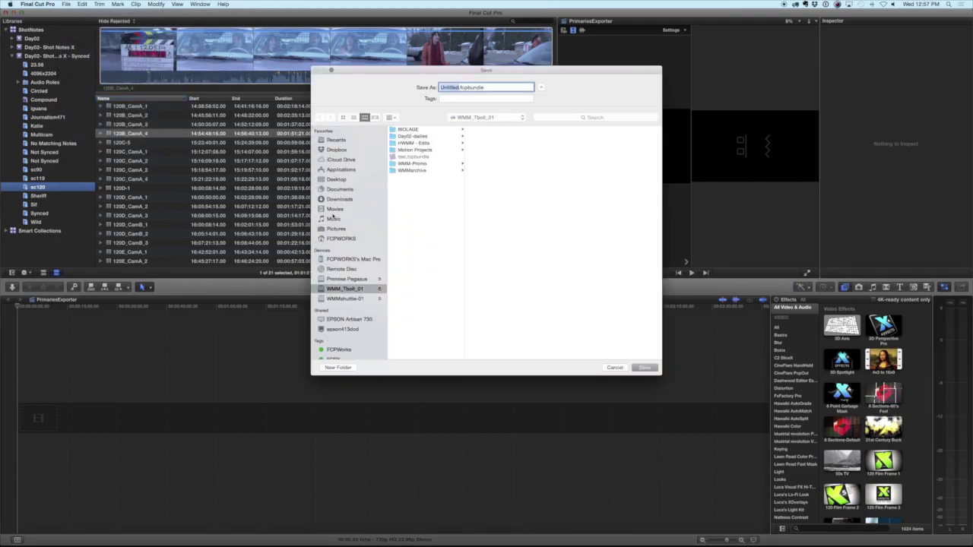
left_click(332, 209)
type("Dailies")
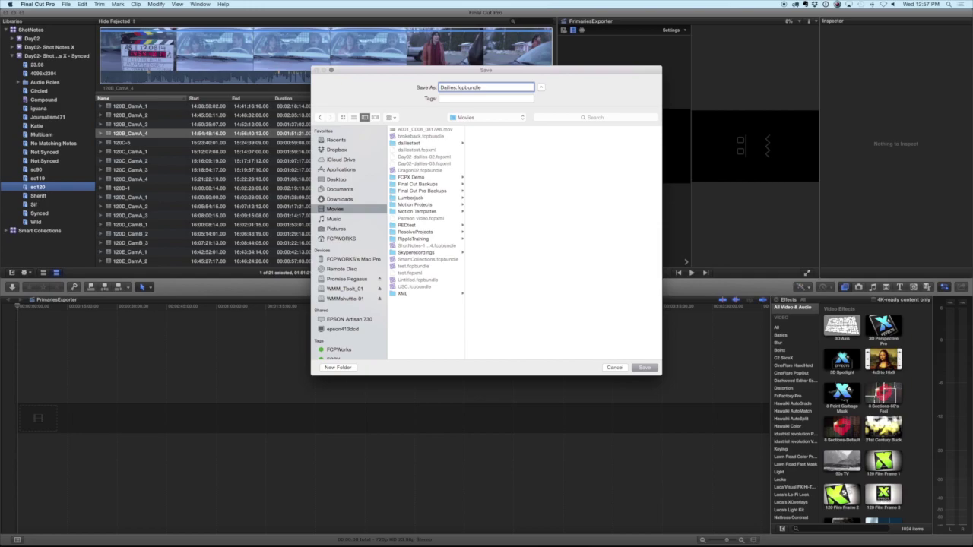
key("Return")
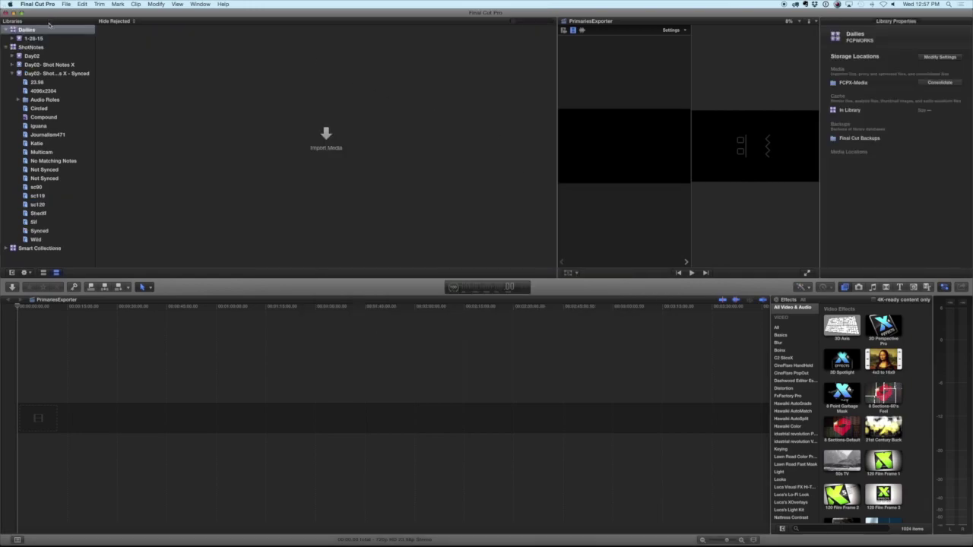
Step: Rename the default event in the Dailies library as "Day02"
left_click(35, 38)
left_click(35, 39)
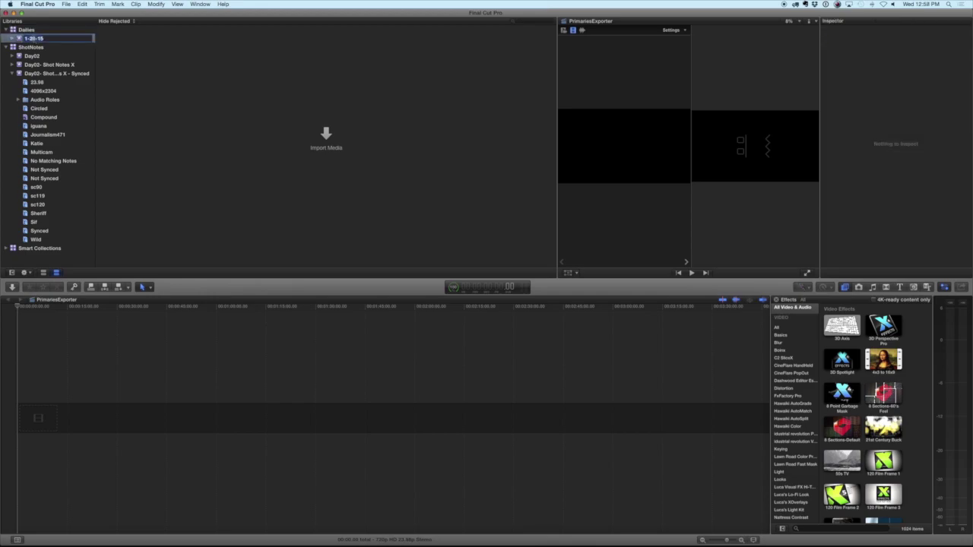
type("Day02")
key("Return")
Step: Import all rendered clips from the Day02-dailies folder in Finder into the Dailies library's event, and rename that event "Day02-dailies"
key("super+Tab")
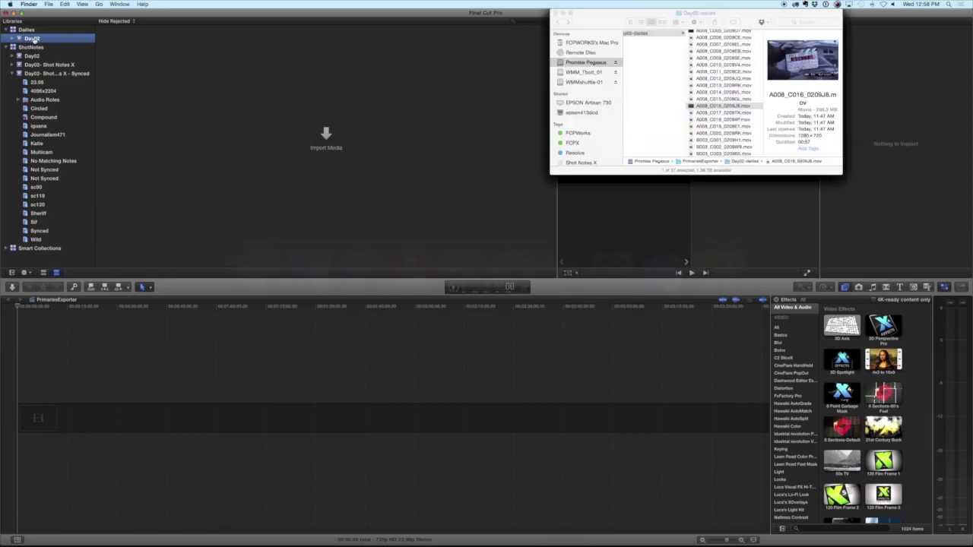
left_click(705, 116)
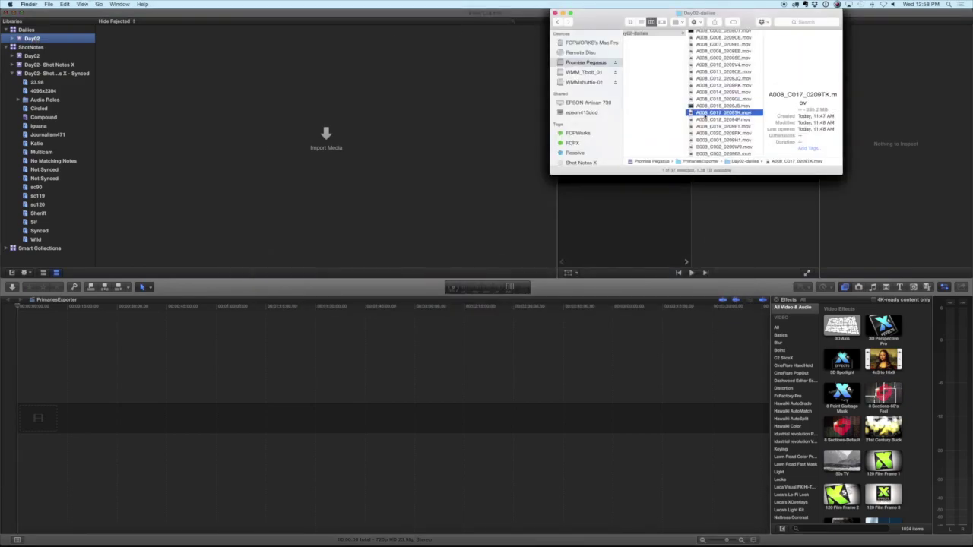
key("super+a")
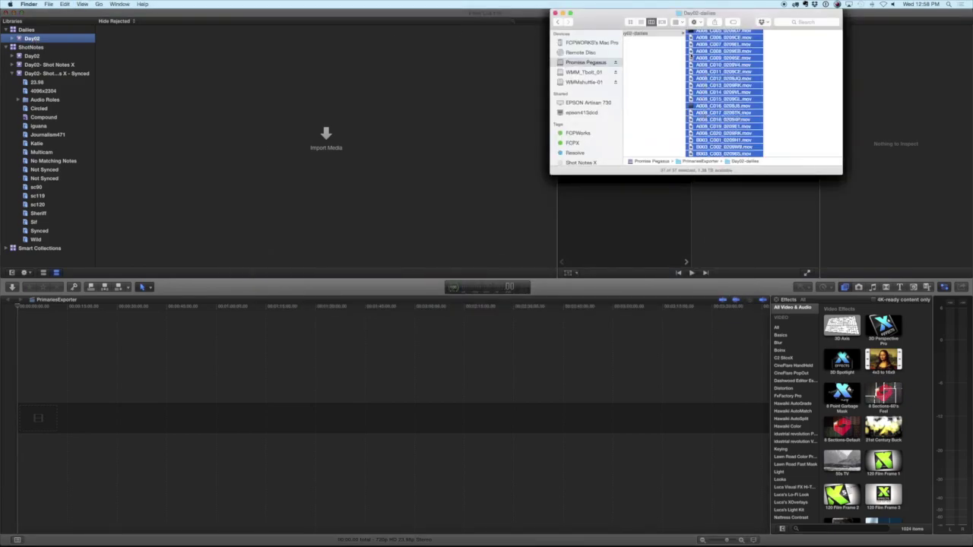
left_click_drag(691, 50, 33, 38)
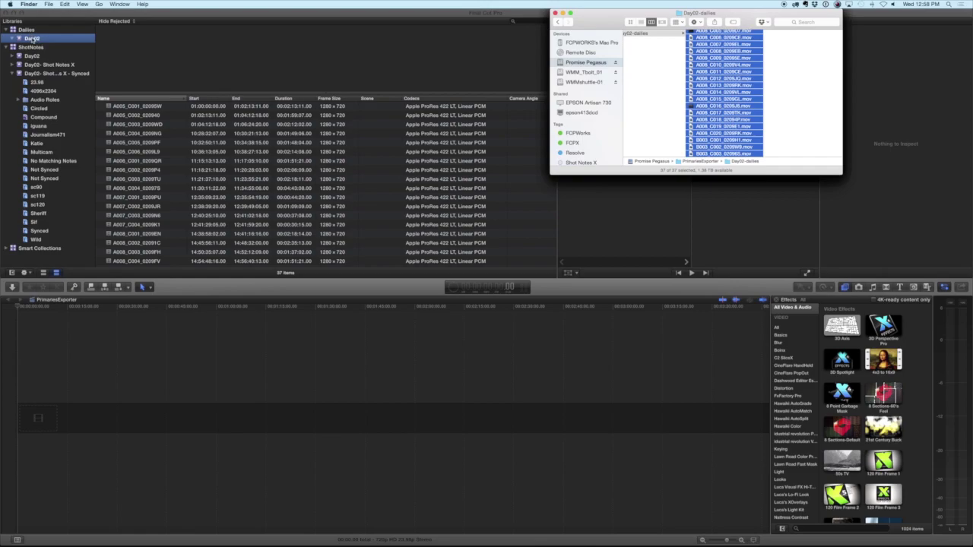
left_click(33, 41)
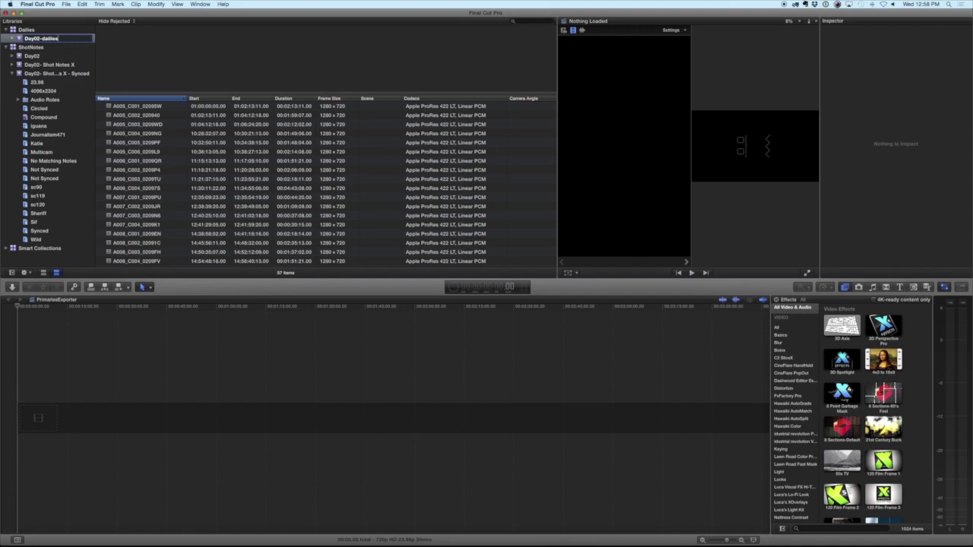
key("Return")
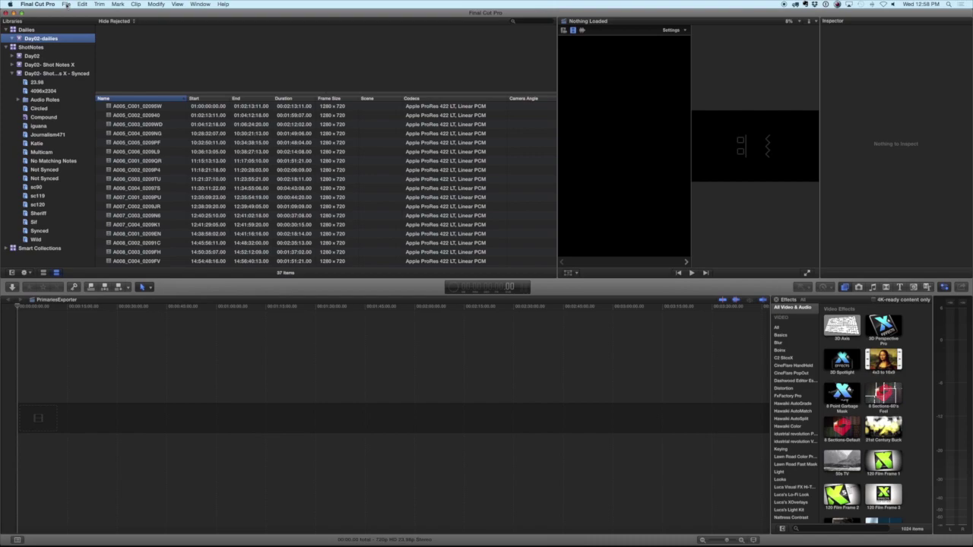
Step: Examine the audio channel configuration of several imported dailies clips, including A007_C002_0209JR, A007_C004_0209K1 and A008_C004_0209FV
left_click(112, 143)
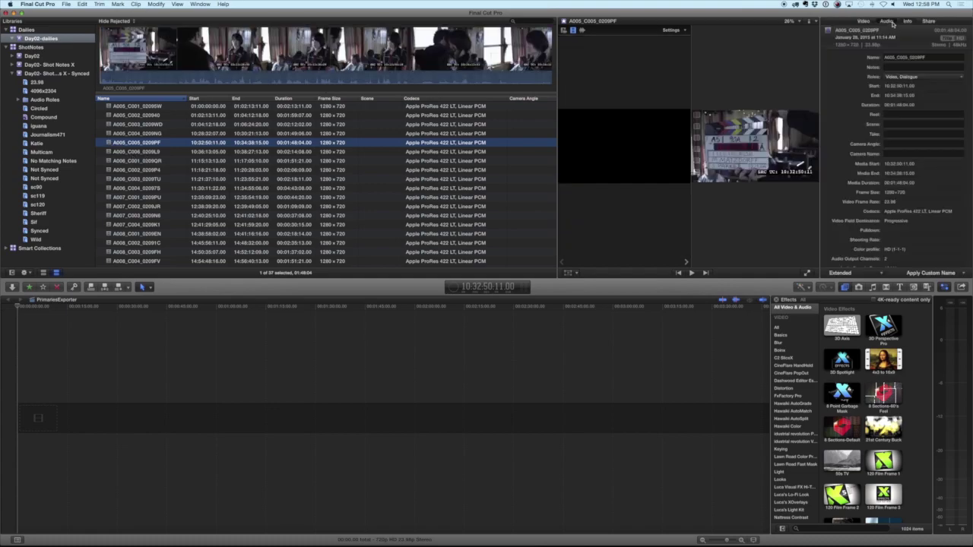
left_click(887, 21)
left_click(162, 349)
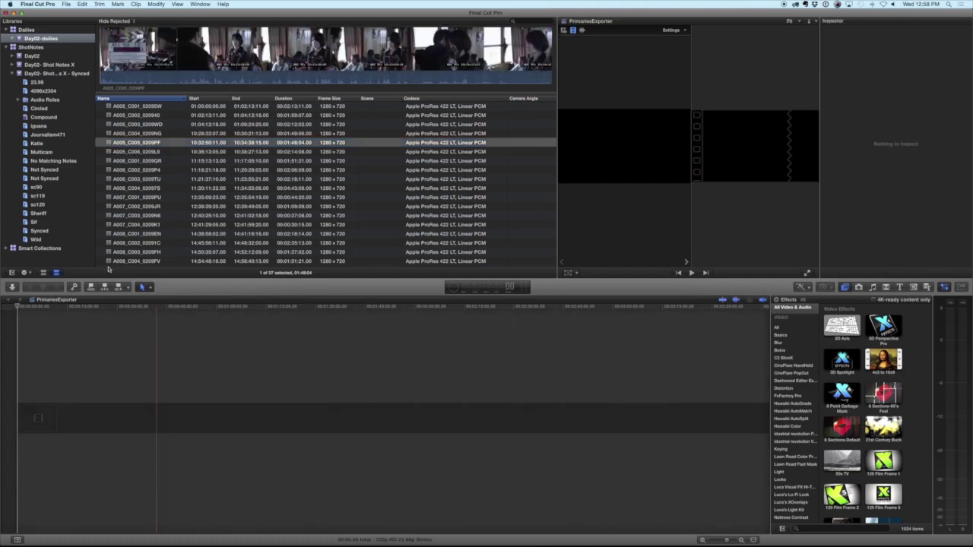
left_click(131, 207)
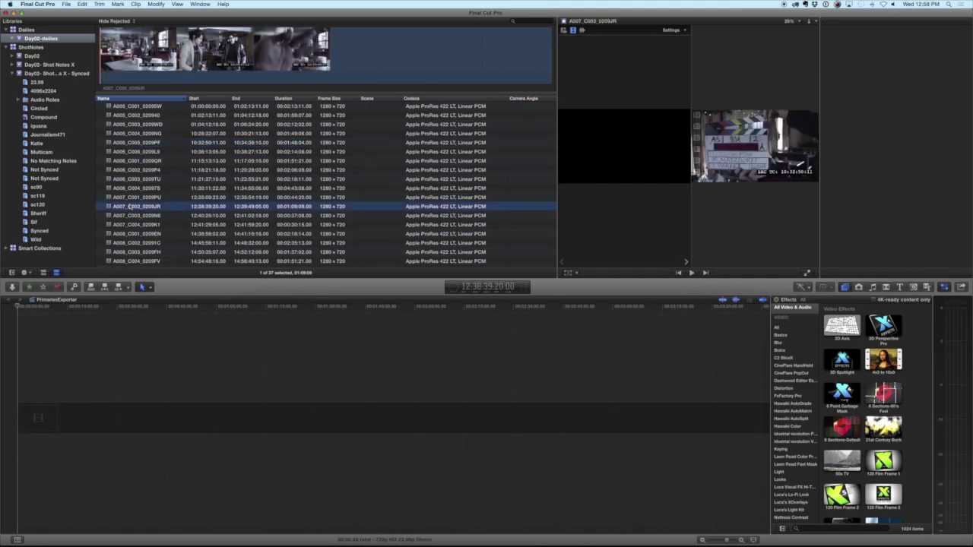
left_click(129, 180)
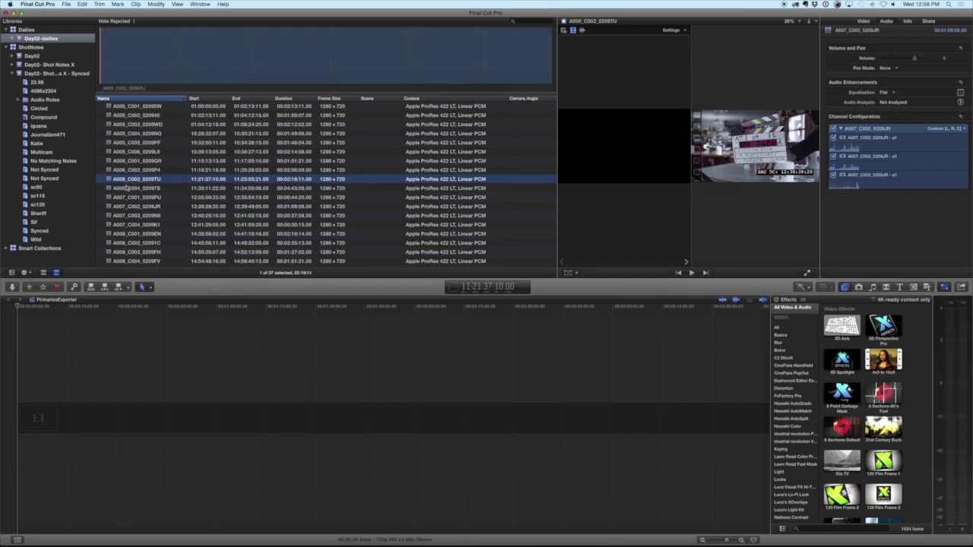
left_click(127, 226)
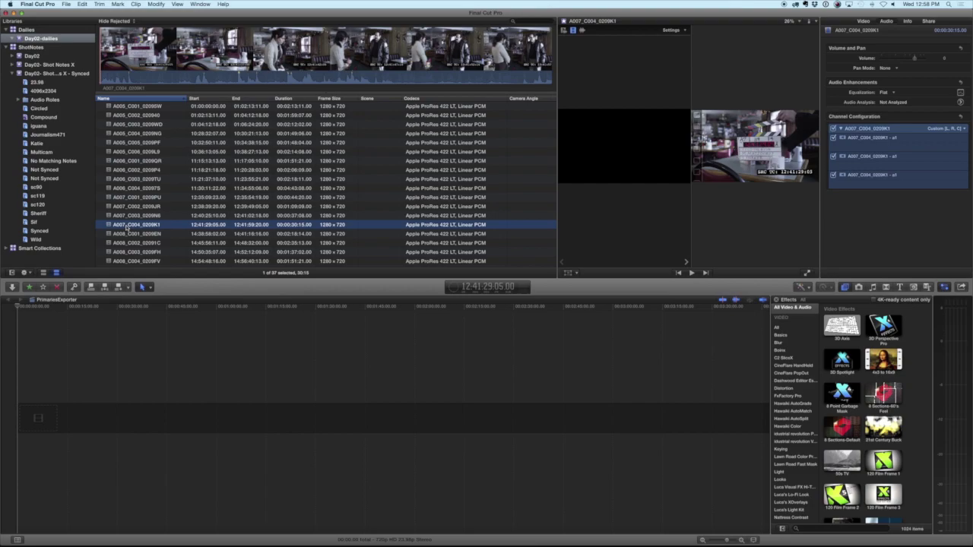
scroll(127, 226, "down", 2)
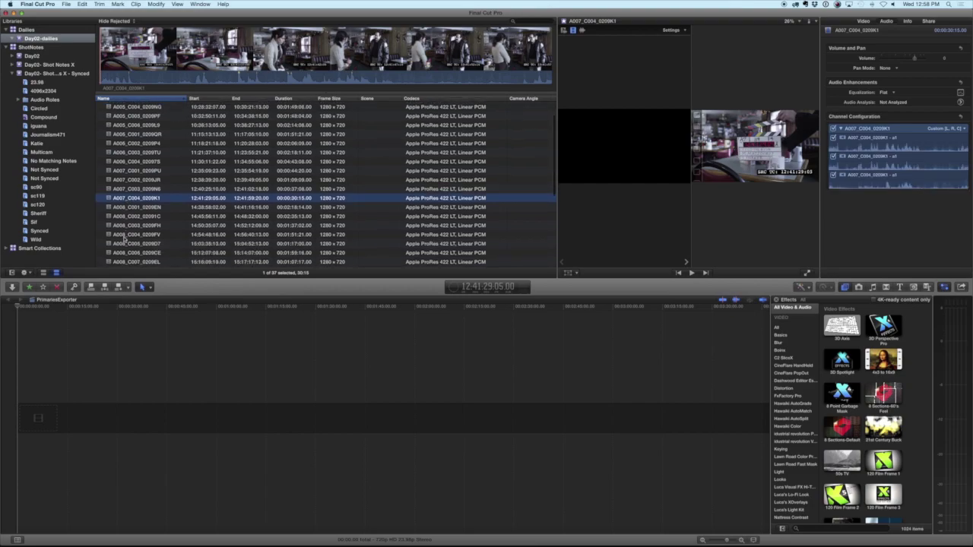
left_click(124, 236)
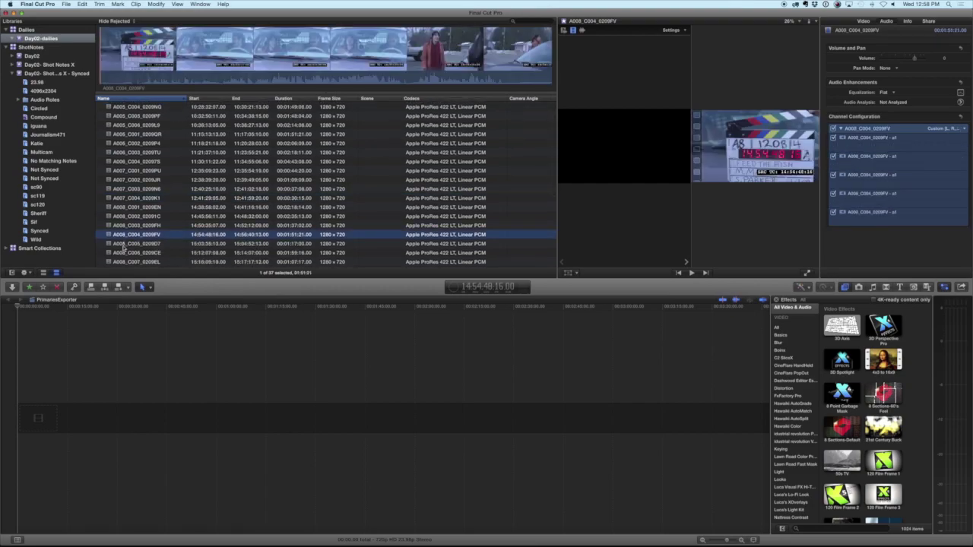
left_click(123, 225)
Step: Export the Day02-dailies event as Day02-dailies.fcpxml with Extended metadata into the XML folder of RecentDemo, found under the Shot Notes X tag
left_click(27, 41)
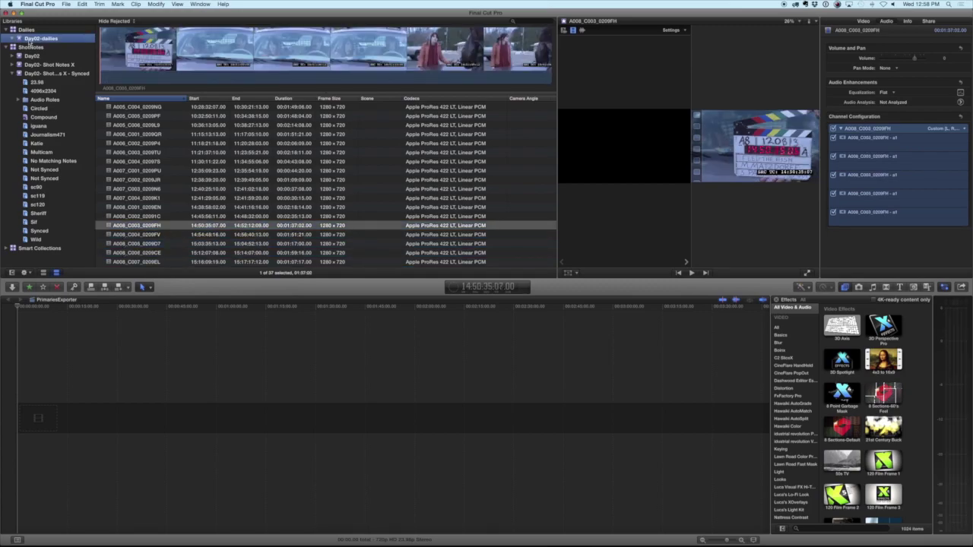
left_click(66, 5)
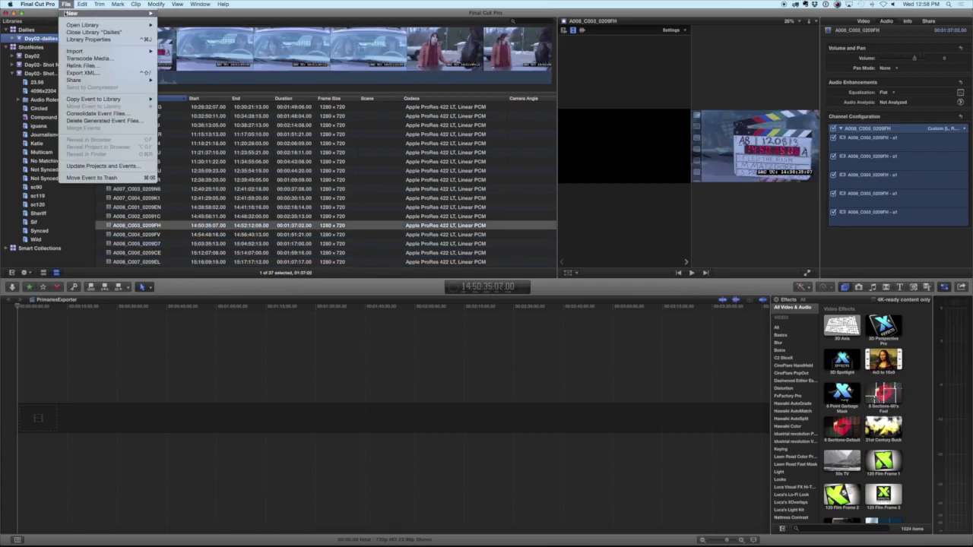
left_click(80, 73)
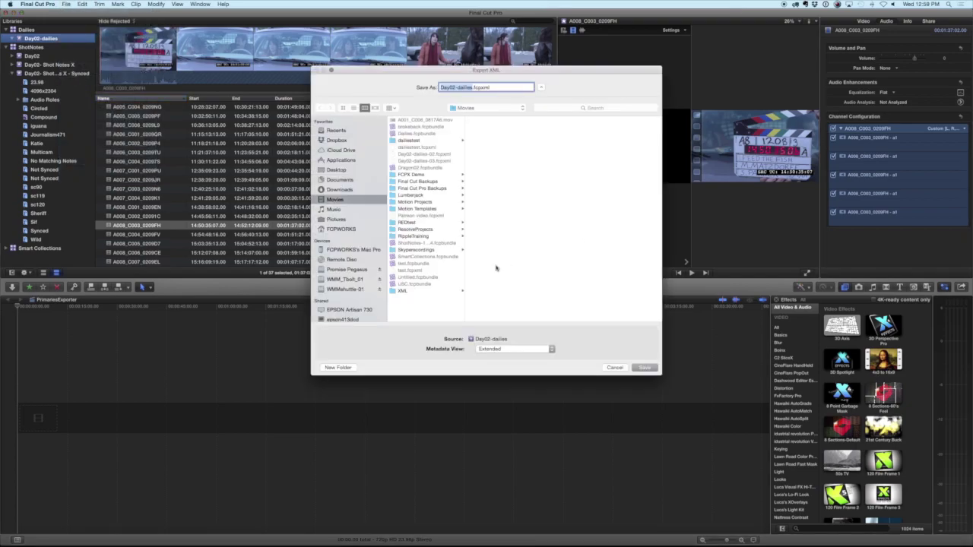
scroll(334, 266, "down", 5)
scroll(342, 262, "down", 3)
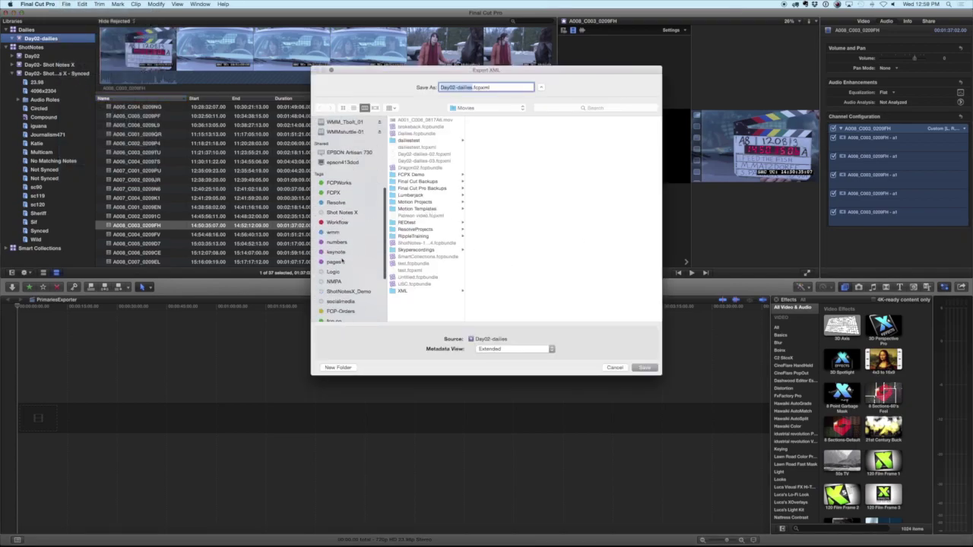
left_click(342, 212)
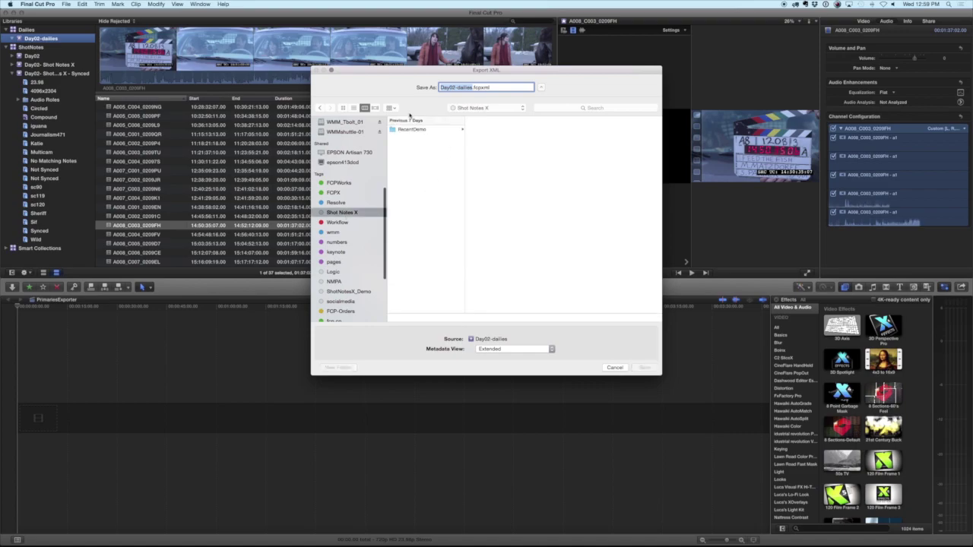
left_click(410, 131)
left_click(480, 130)
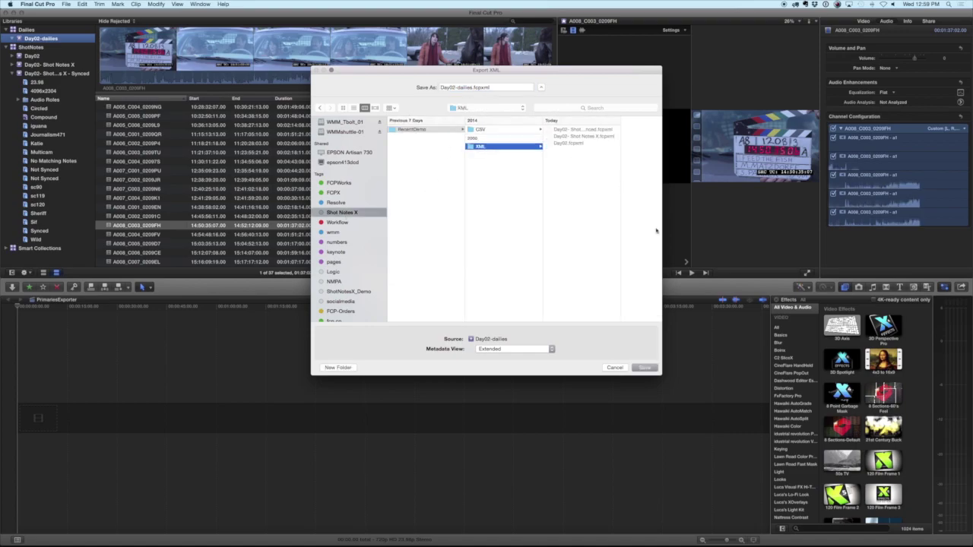
left_click(645, 368)
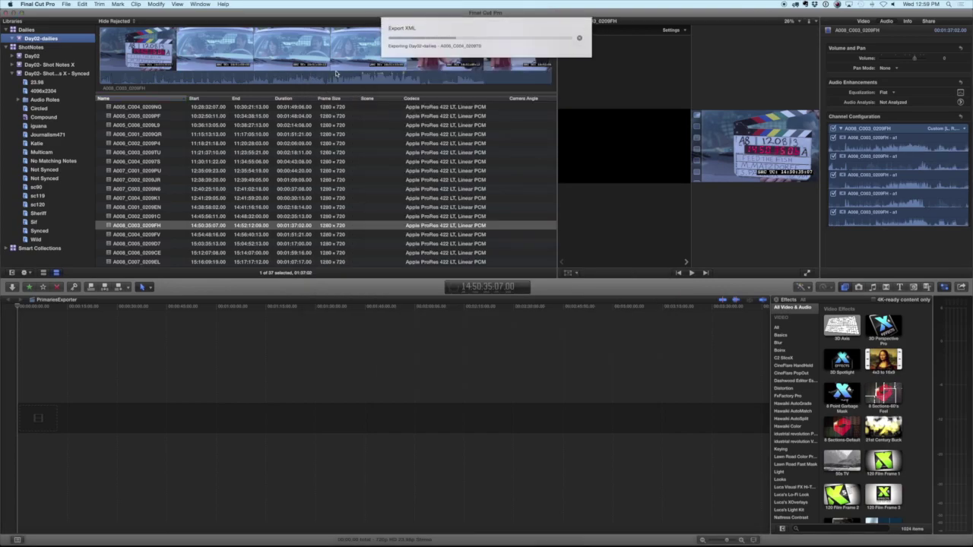
Step: Open Shot Notes X and load Day02-dailies.fcpxml and the synced Day02 shot log CSV from the RecentDemo folders in Finder
key("super+Tab")
left_click(565, 279)
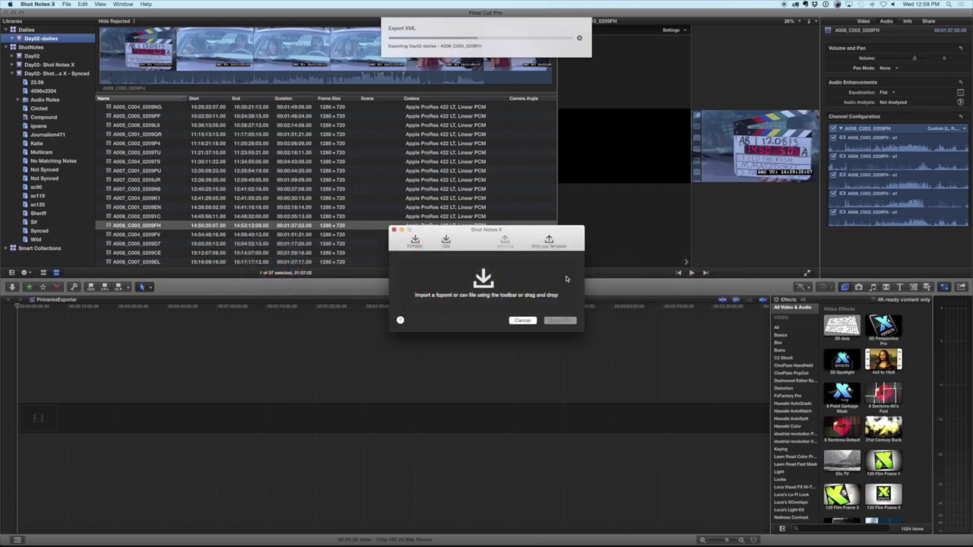
key("super+Tab")
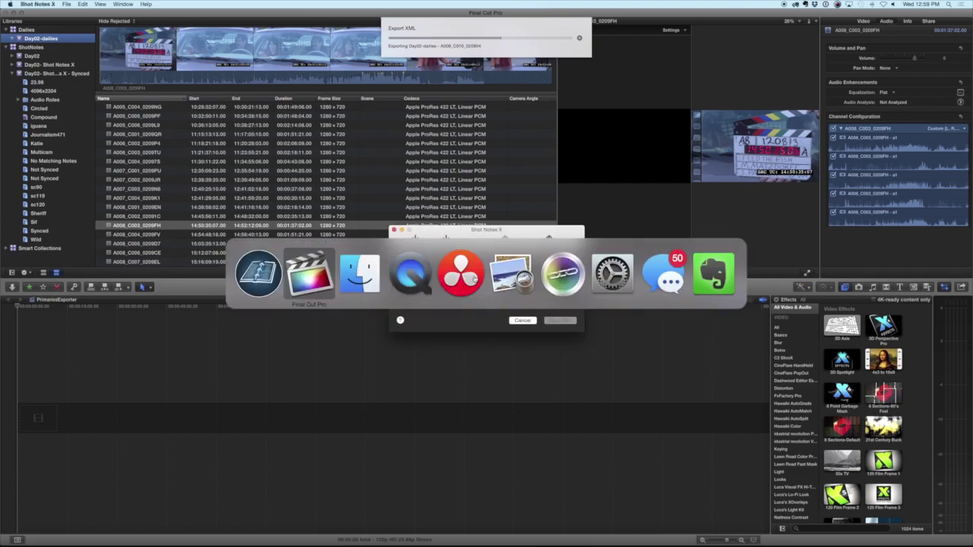
key("super+Tab")
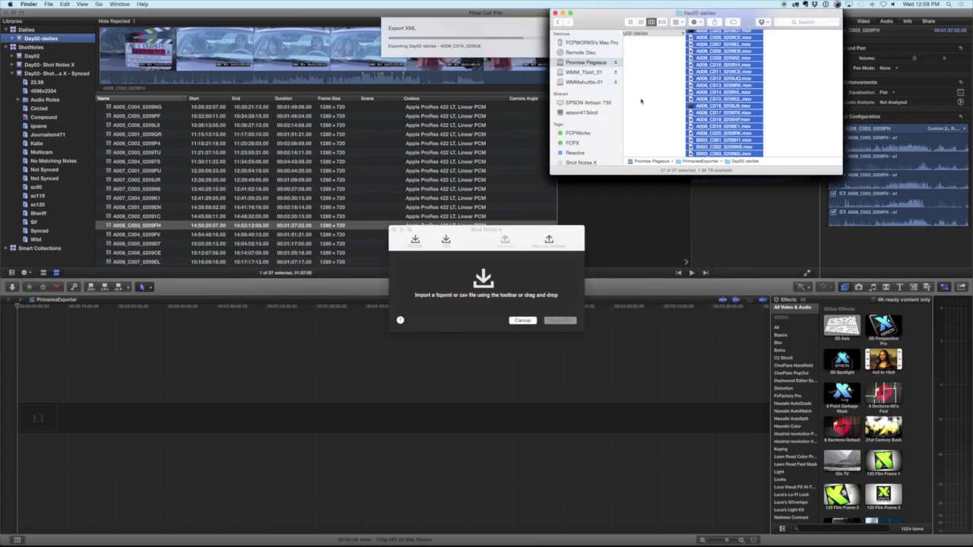
scroll(599, 89, "up", 5)
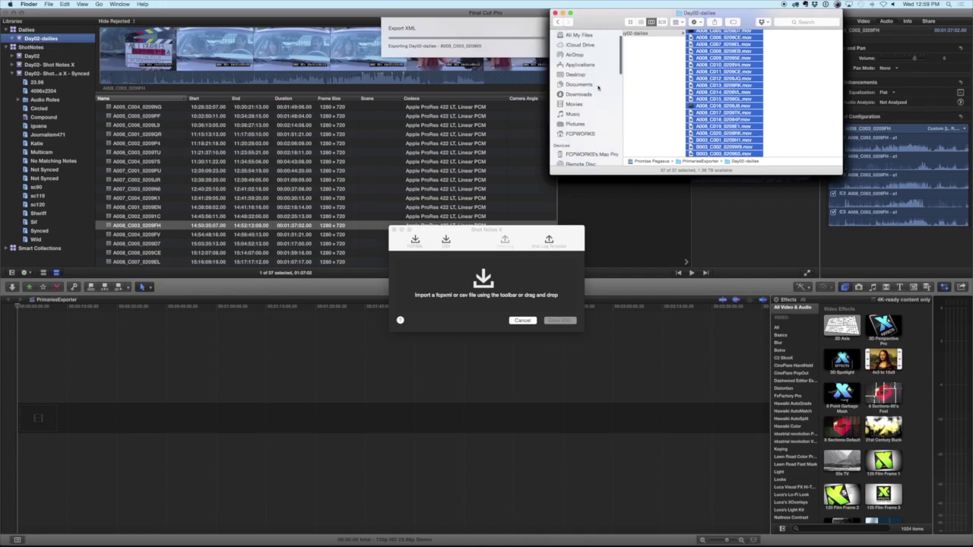
scroll(597, 91, "down", 6)
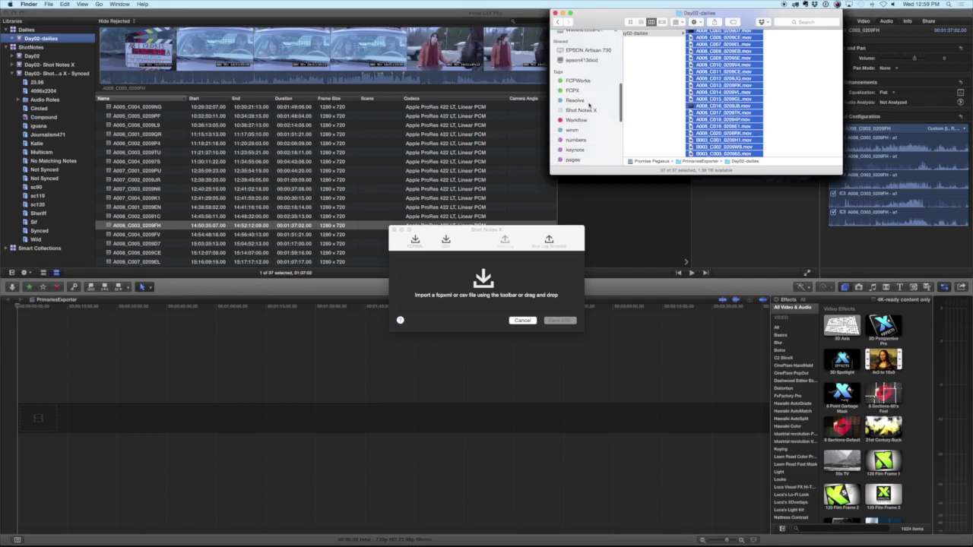
left_click(579, 111)
left_click(651, 35)
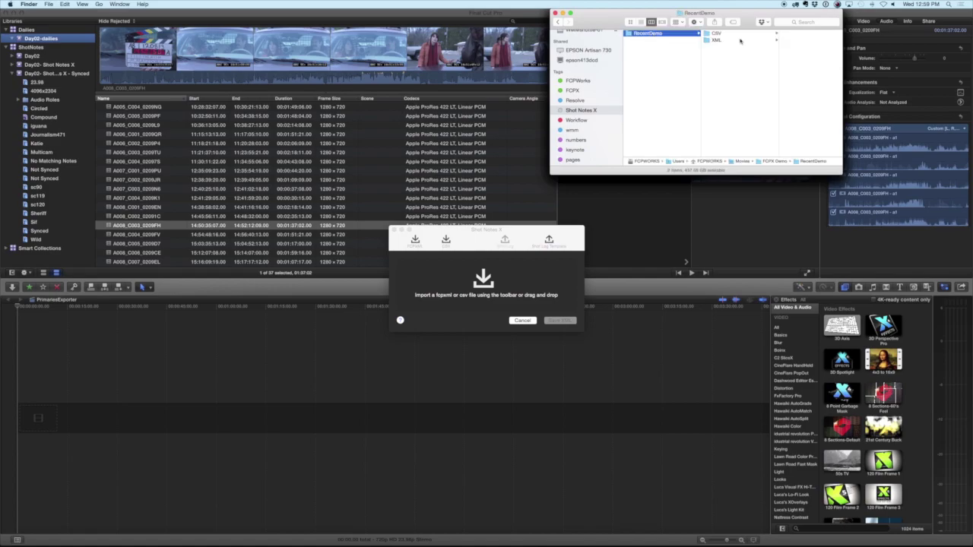
left_click(726, 39)
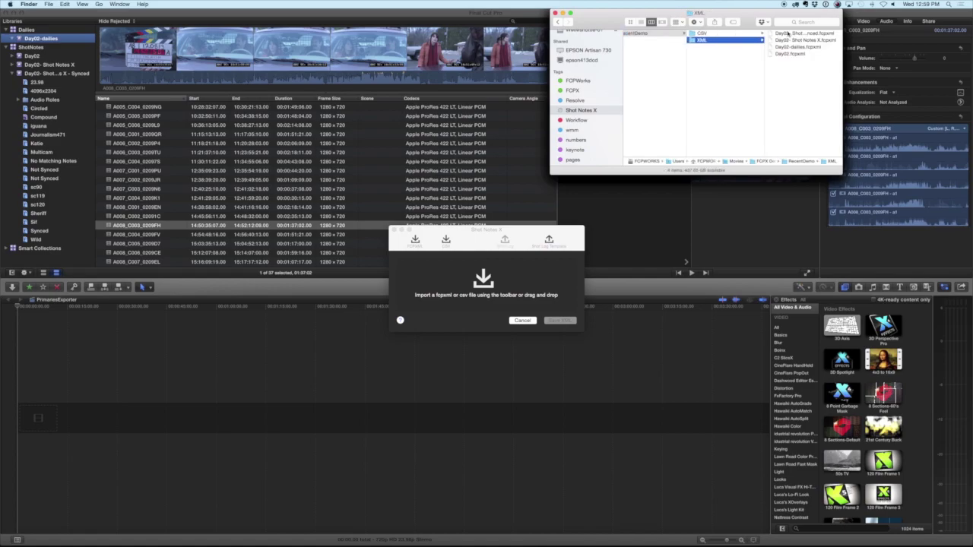
left_click(783, 48)
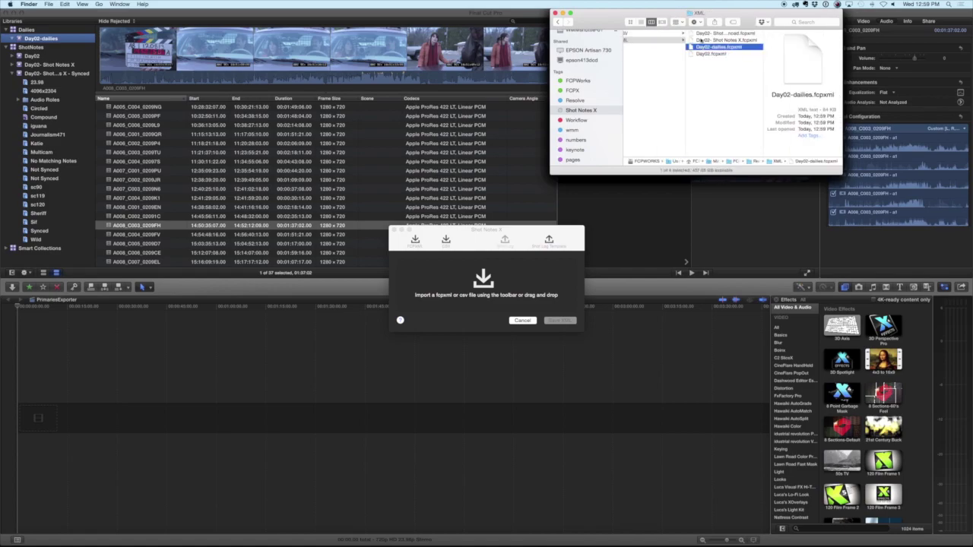
left_click_drag(690, 47, 476, 283)
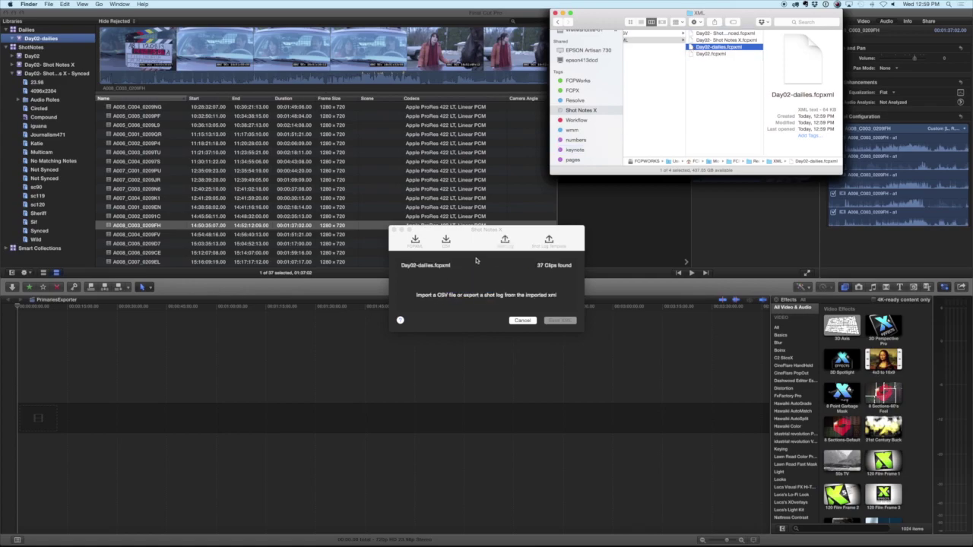
left_click(659, 35)
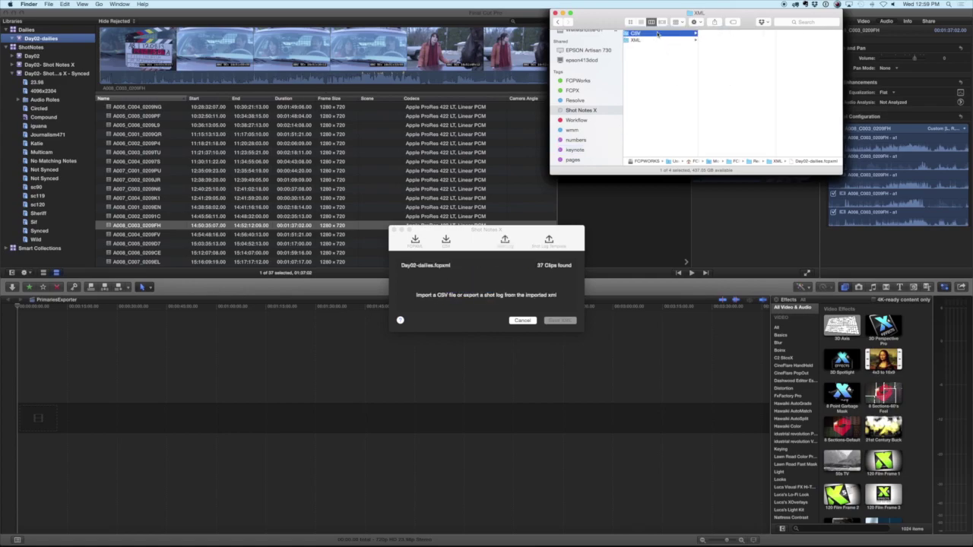
left_click_drag(711, 33, 459, 287)
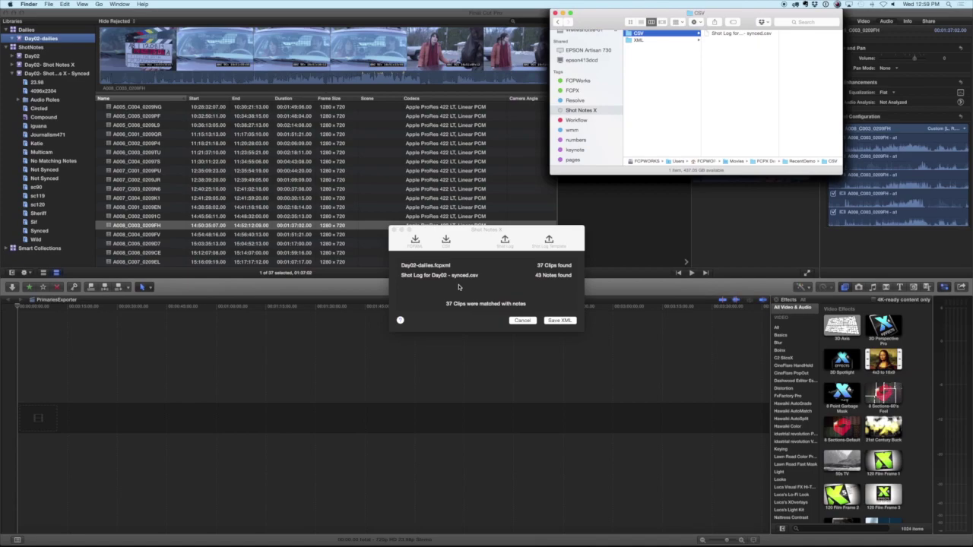
Step: Save the modified XML as "Day02-dailies- Shot Notes X" in the XML folder and import it into the Dailies library in Final Cut Pro
left_click(553, 320)
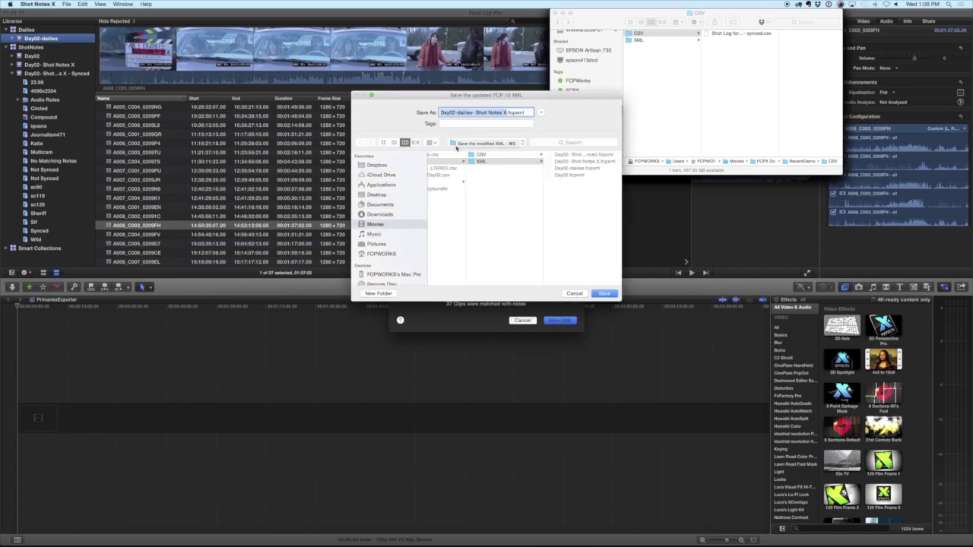
left_click(603, 294)
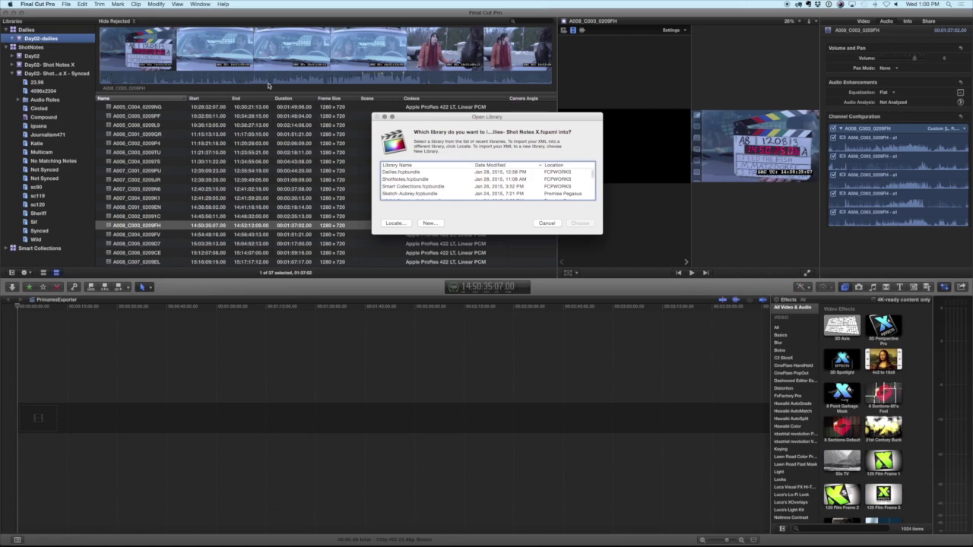
left_click(399, 173)
left_click(580, 222)
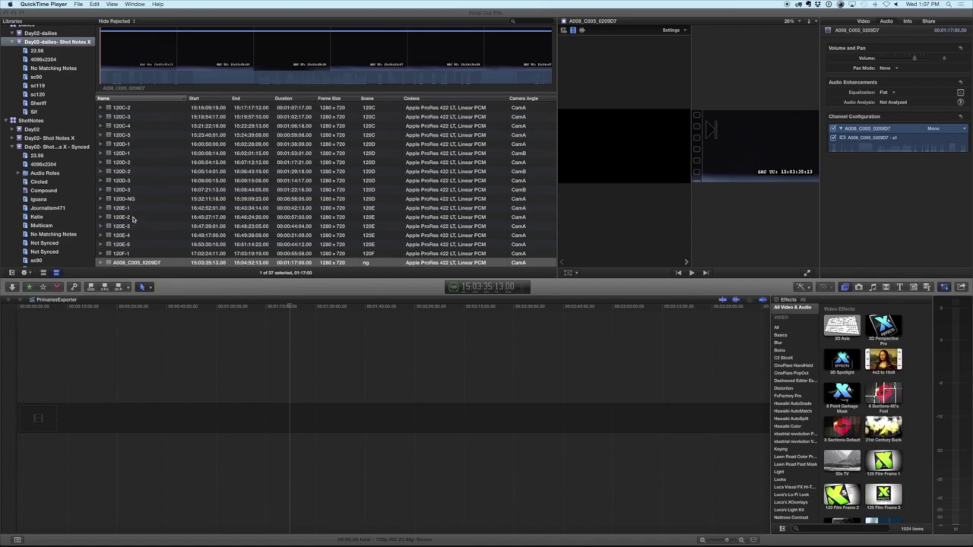
Step: Reject the clip A008_C005_0209D7 in the Day02-dailies- Shot Notes X event so it is hidden from the clip list
scroll(133, 144, "up", 5)
scroll(135, 150, "down", 5)
left_click(110, 264)
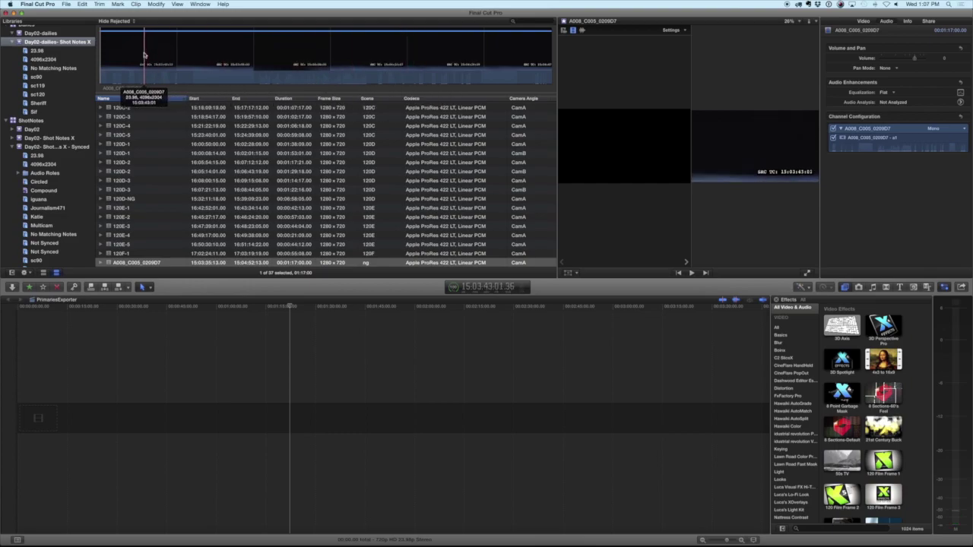
left_click(109, 263)
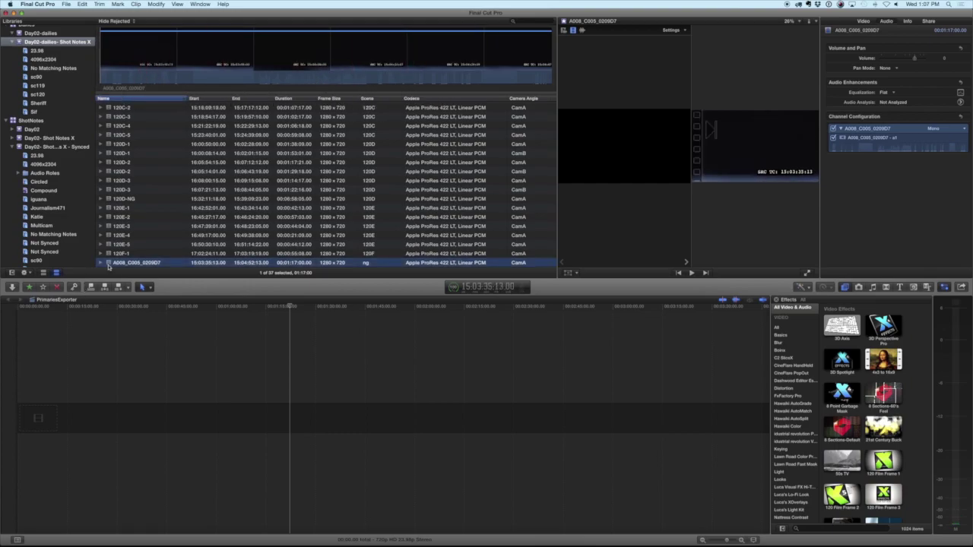
key("Delete")
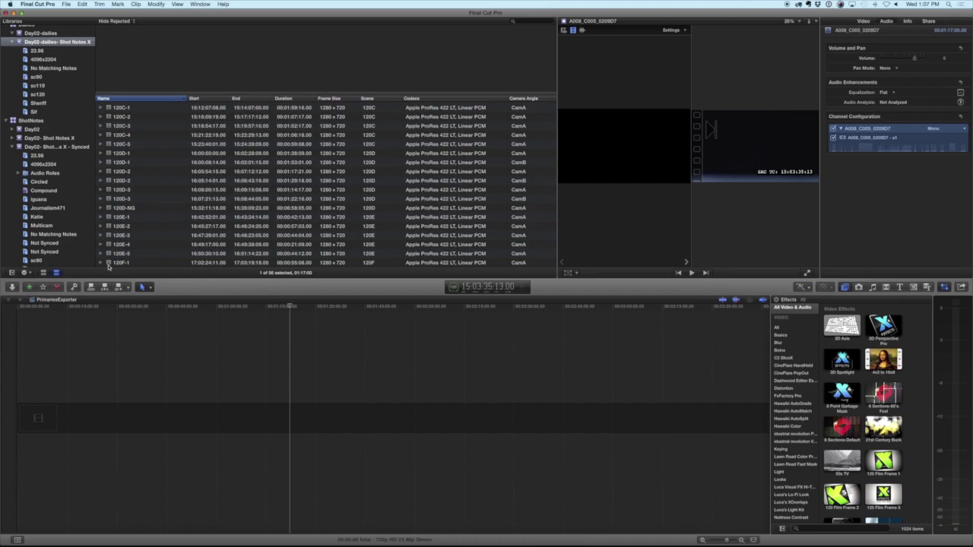
Step: Apply the scene, camera angle and take custom name to all clips in the event, and check 120F_CamA_1's audio channel configuration
left_click(109, 263)
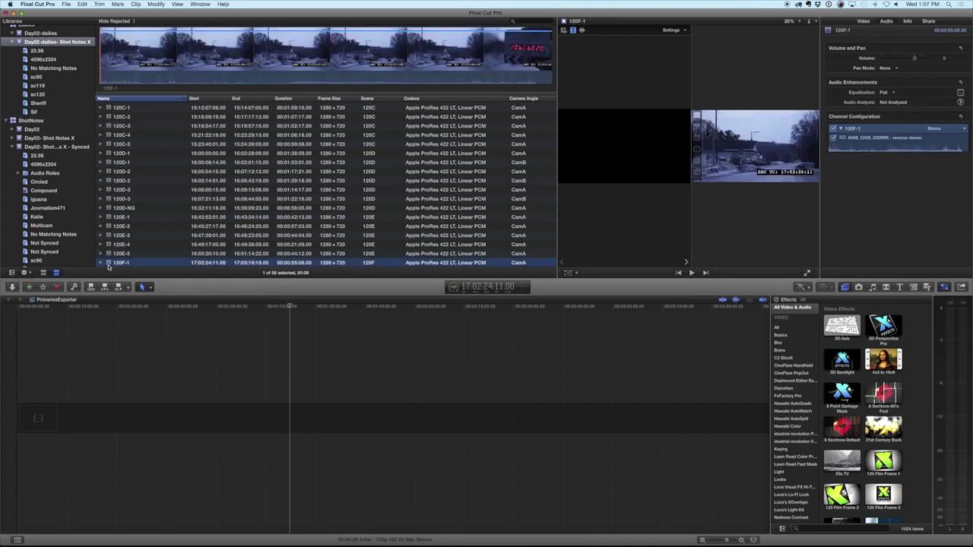
key("super+a")
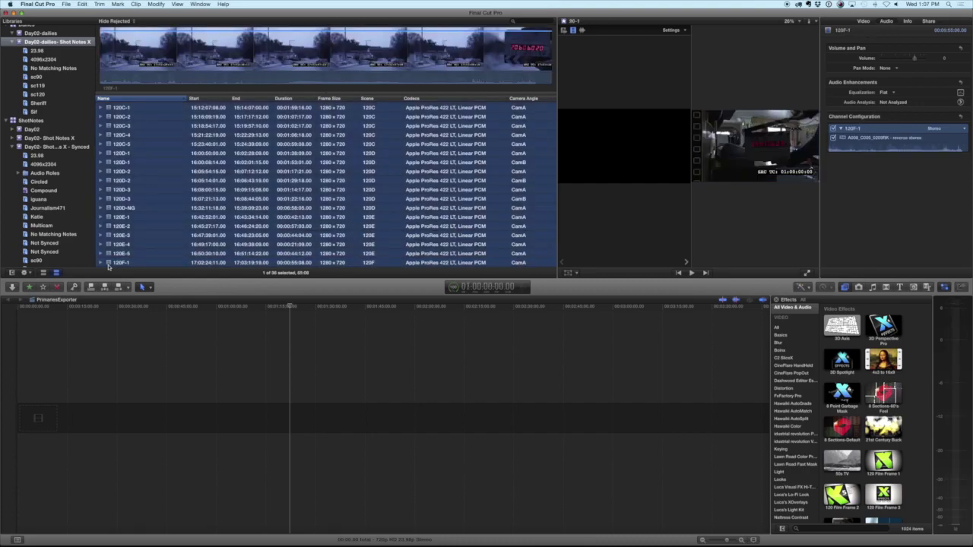
left_click(909, 22)
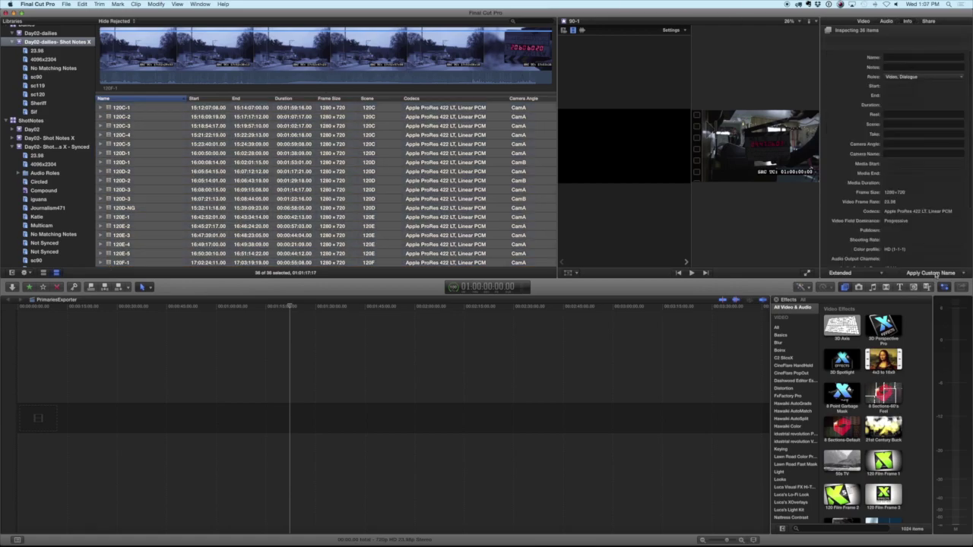
left_click(935, 274)
left_click(914, 333)
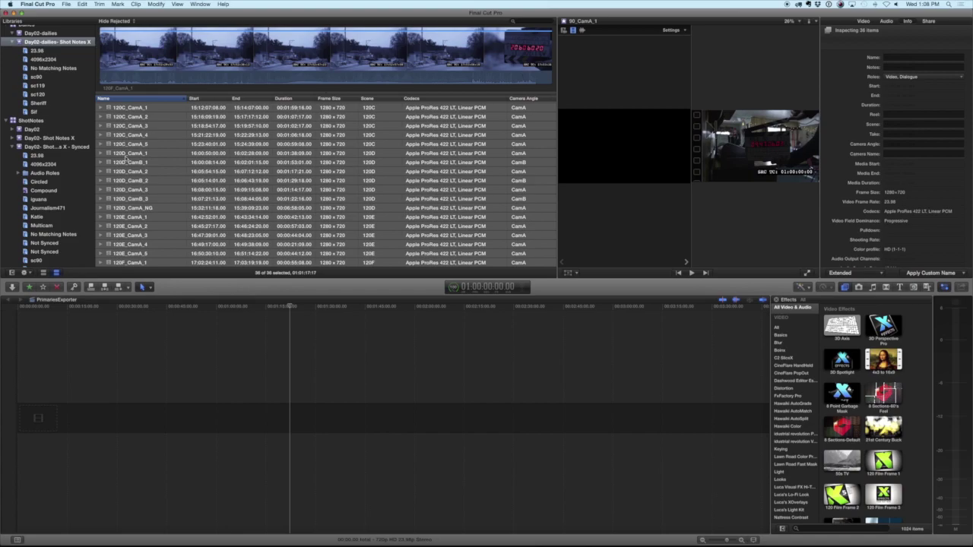
left_click(137, 263)
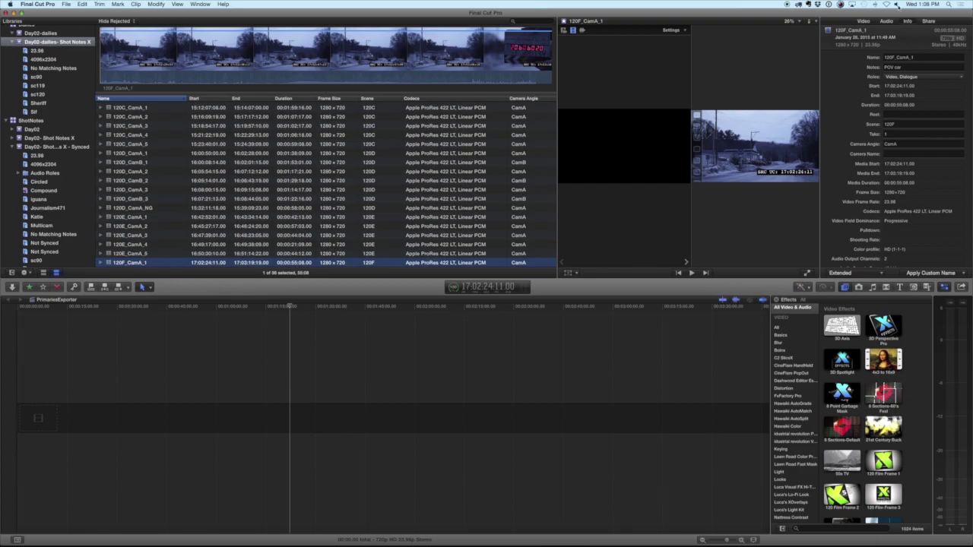
left_click(887, 22)
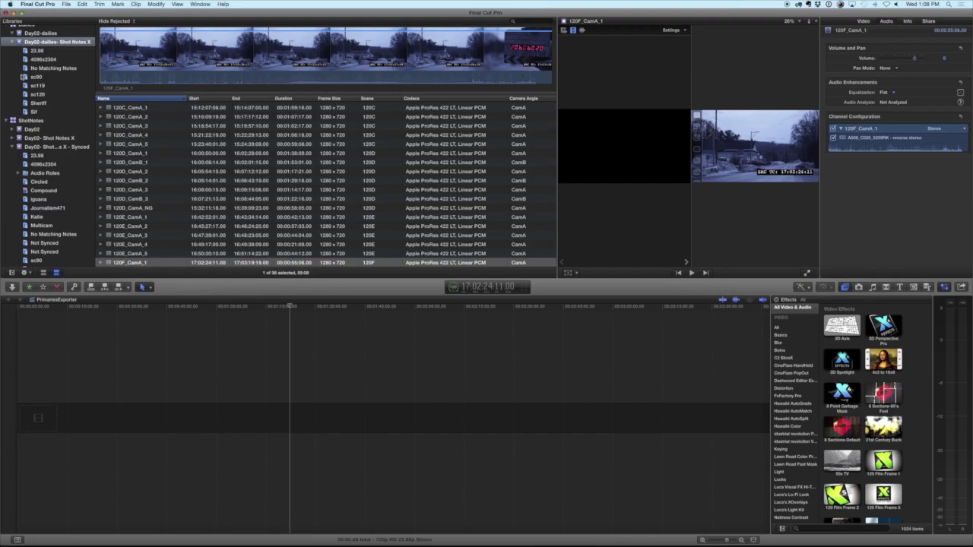
Step: Create a new project named "Day02-dailies" in the Day02-dailies- Shot Notes X event
right_click(41, 41)
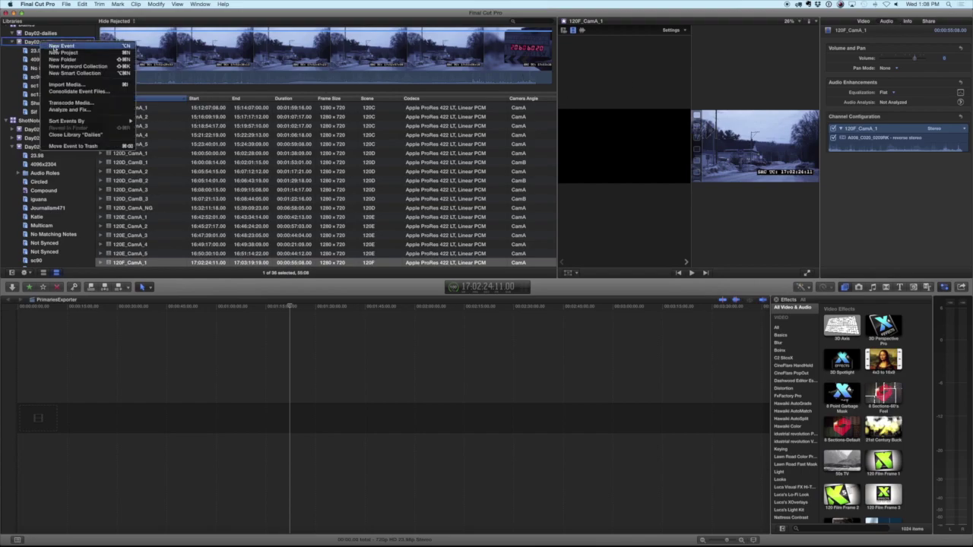
left_click(55, 52)
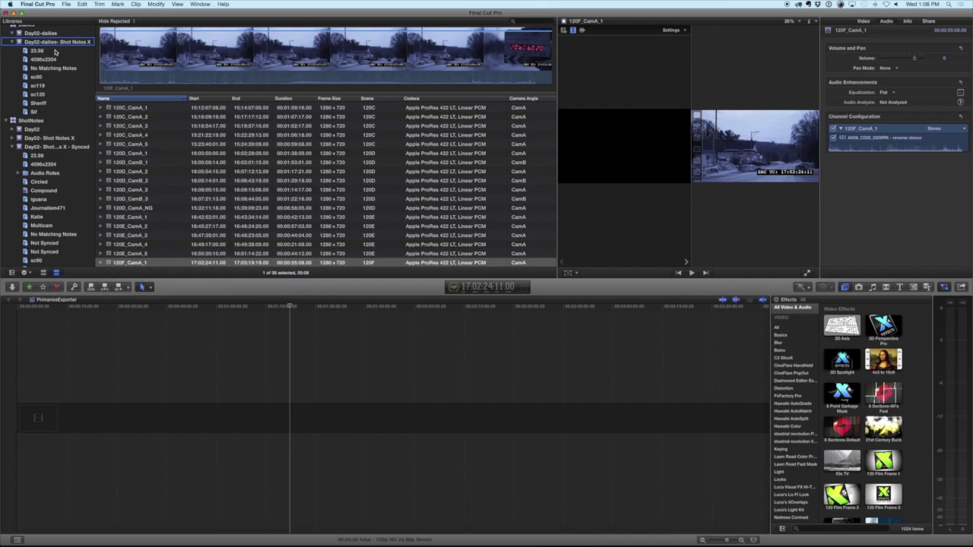
type("Day02-dailies")
key("Return")
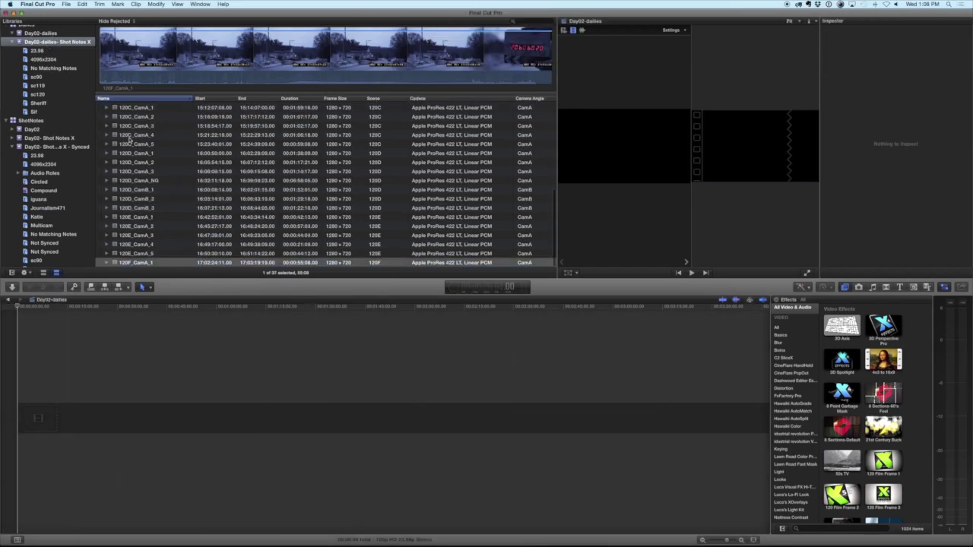
Step: Set the audio channel configuration of clip 120F_CamA_1 to Dual Mono
left_click(114, 263)
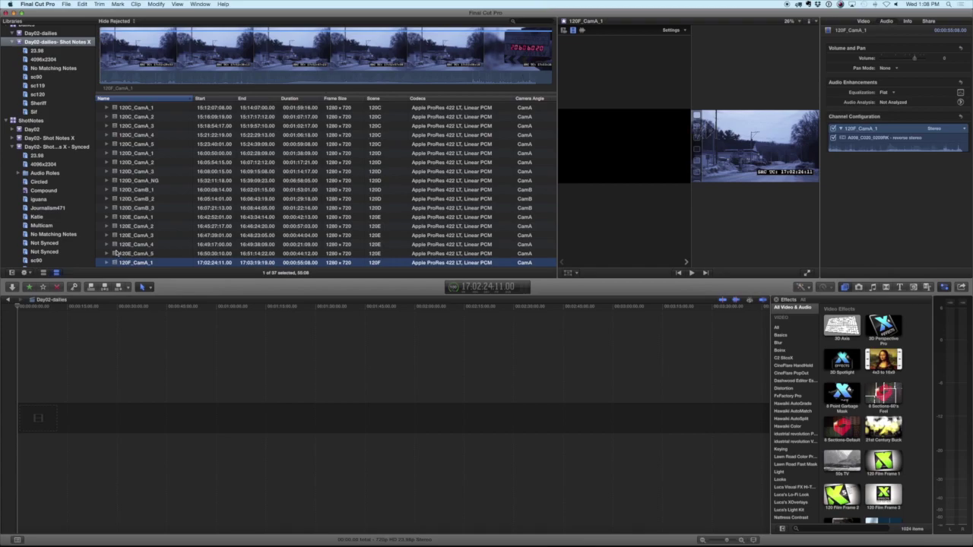
left_click(115, 253, "shift")
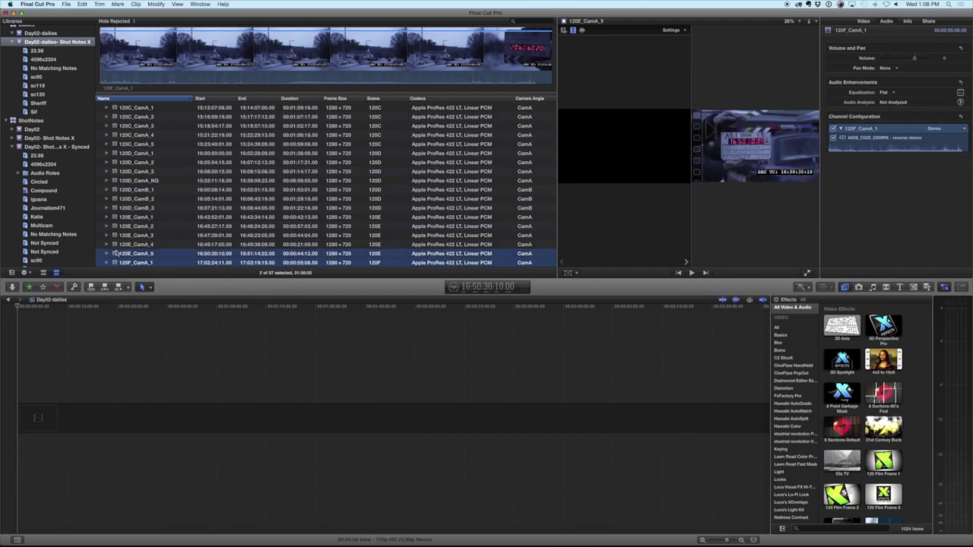
left_click(115, 254, "super")
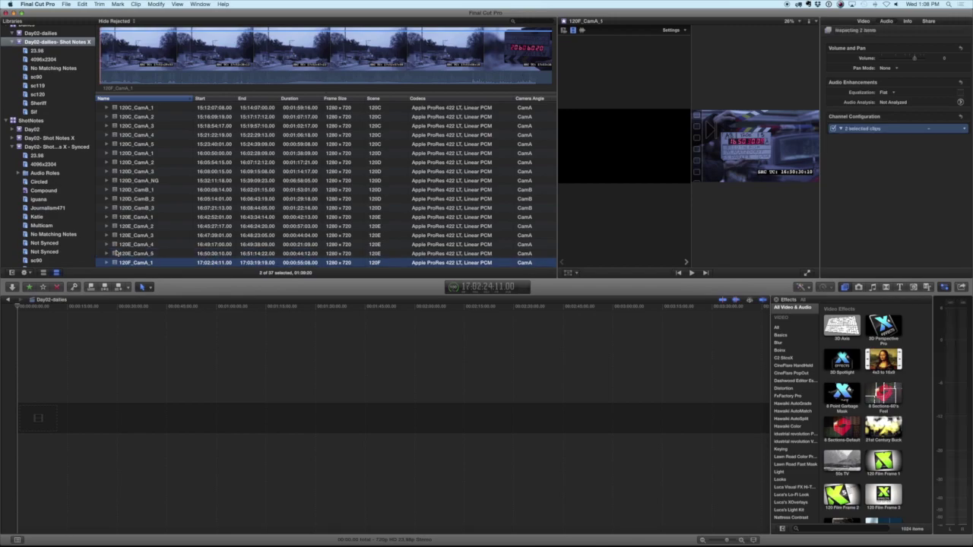
left_click(116, 253, "super")
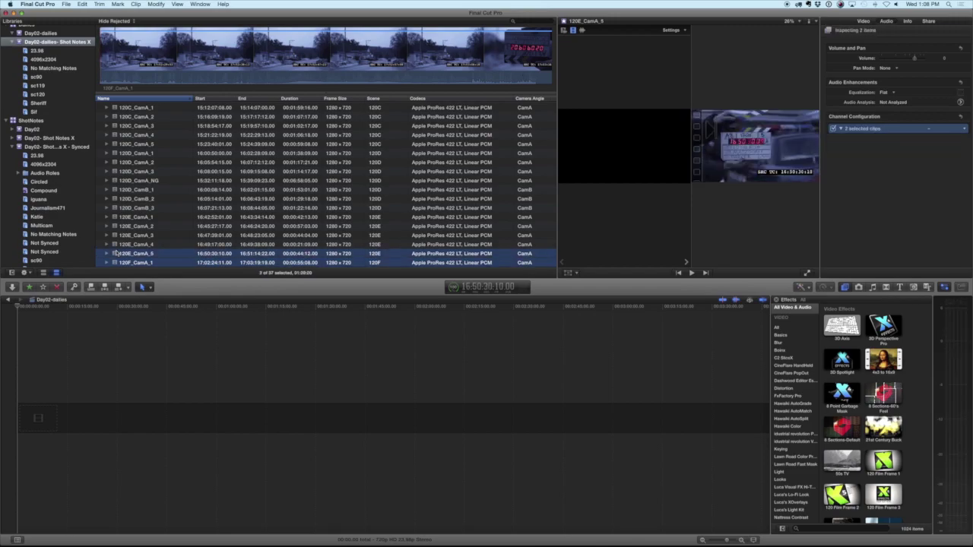
key("shift+Up")
key("shift+Down")
key("shift+Down")
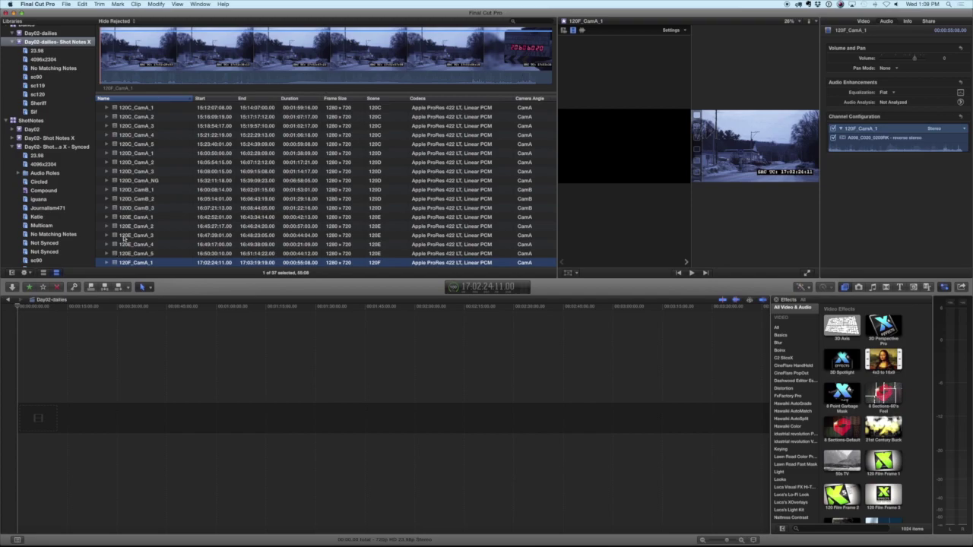
left_click(932, 132)
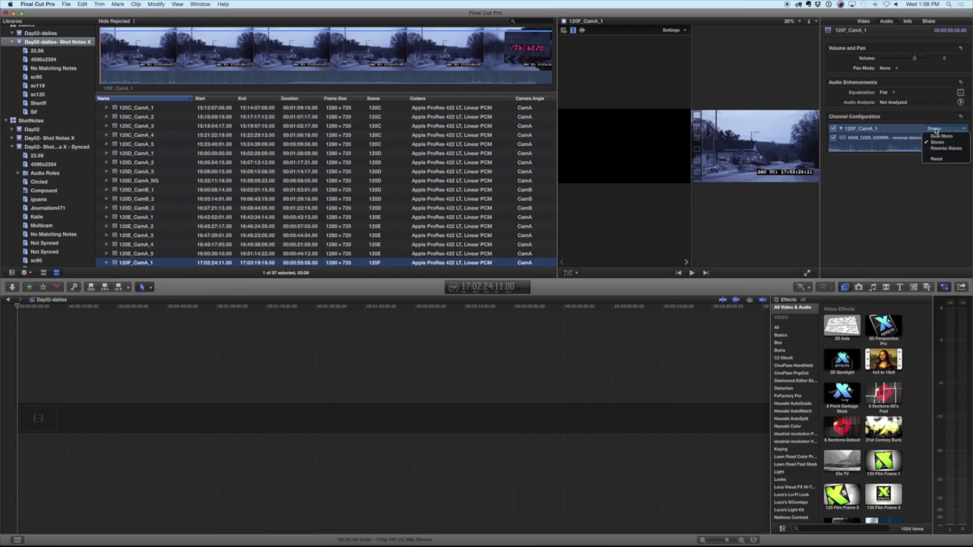
left_click(935, 137)
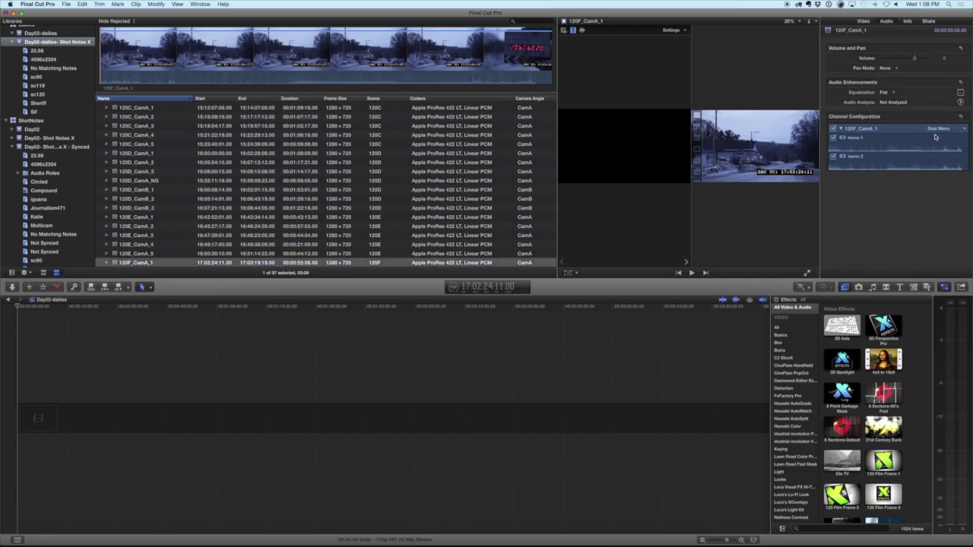
Step: Set the audio channel configuration of clips 120D_CamB_1 through 120E_CamA_5 to Four Mono
left_click(133, 255)
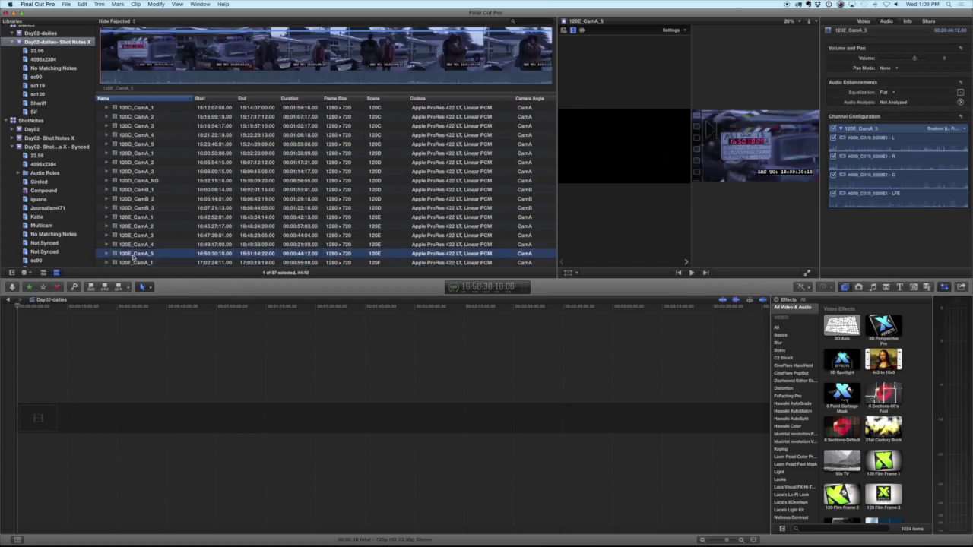
key("shift+Up")
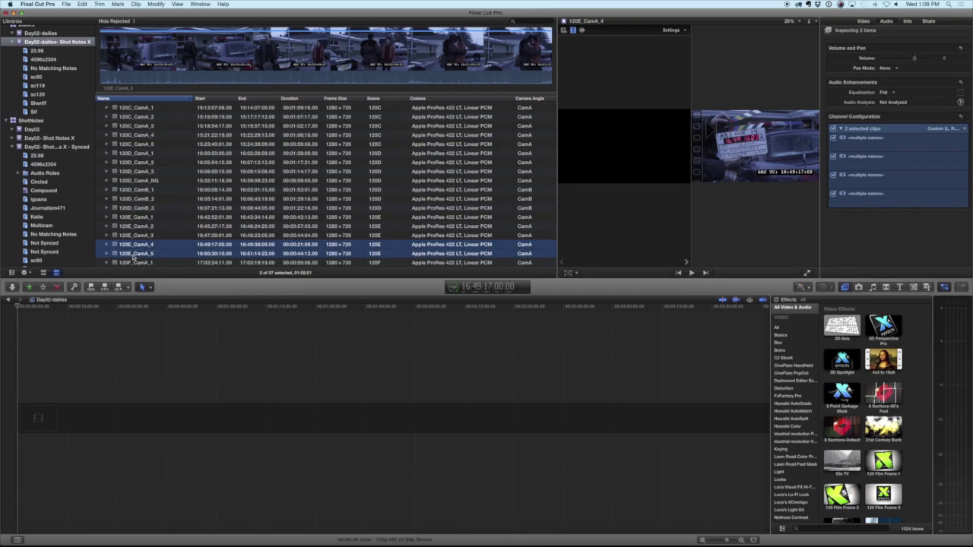
key("shift+Up")
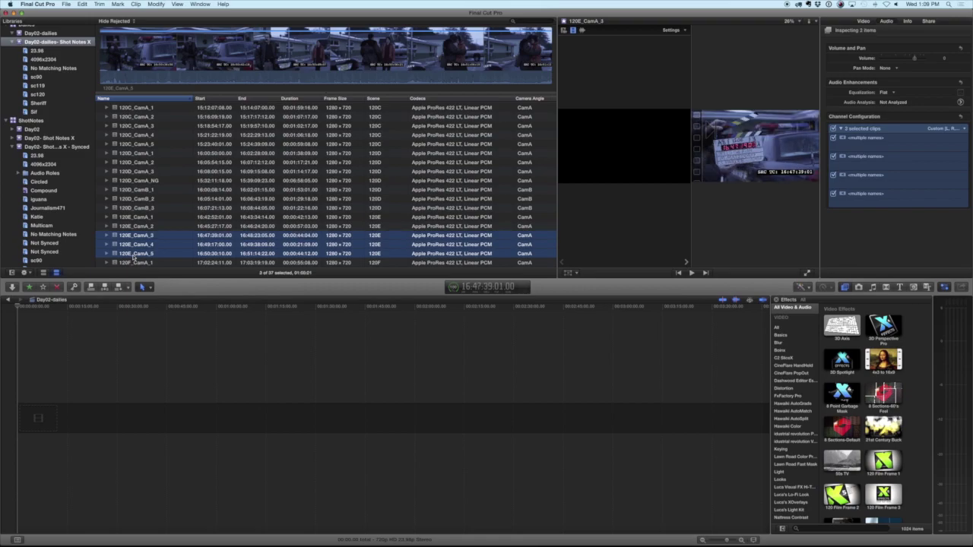
left_click(934, 130)
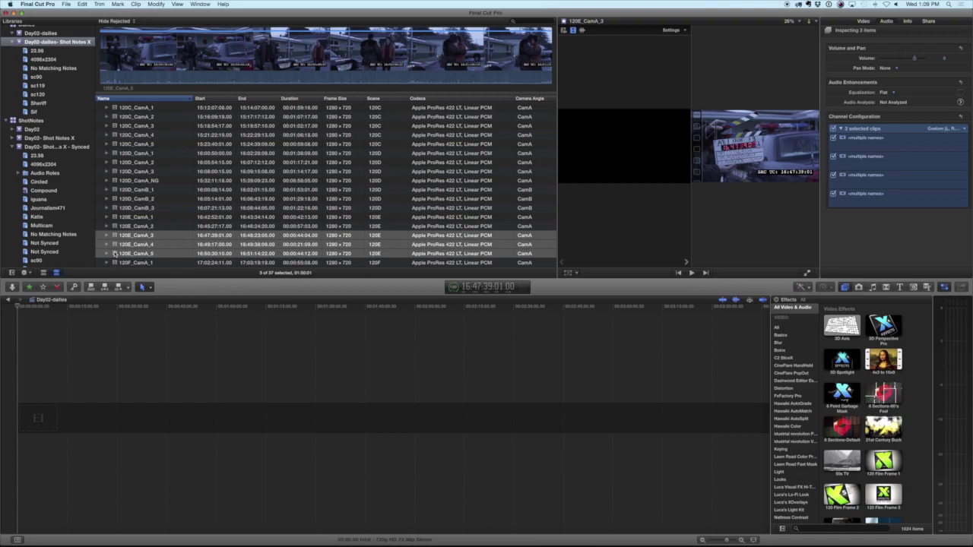
left_click(114, 256)
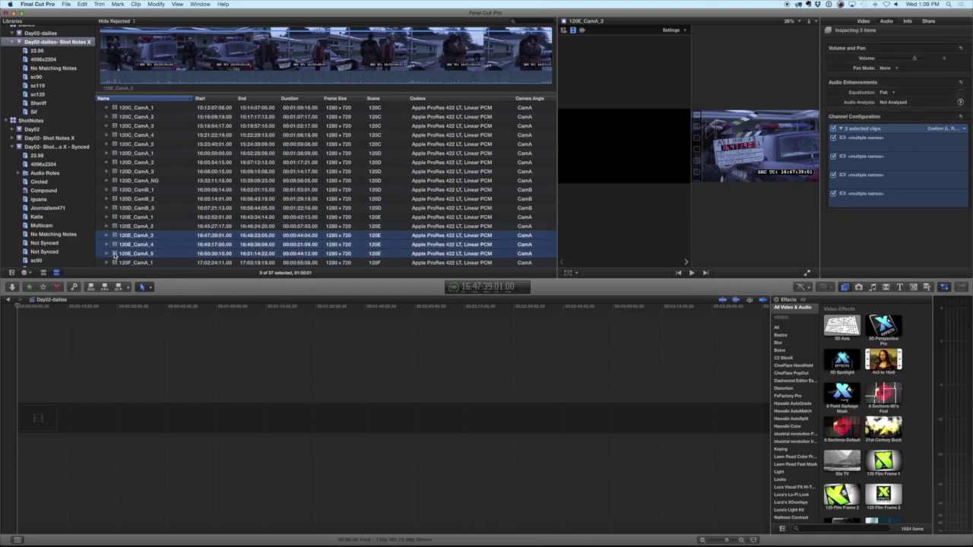
left_click(114, 256, "super")
left_click(114, 256, "shift")
key("shift+Up")
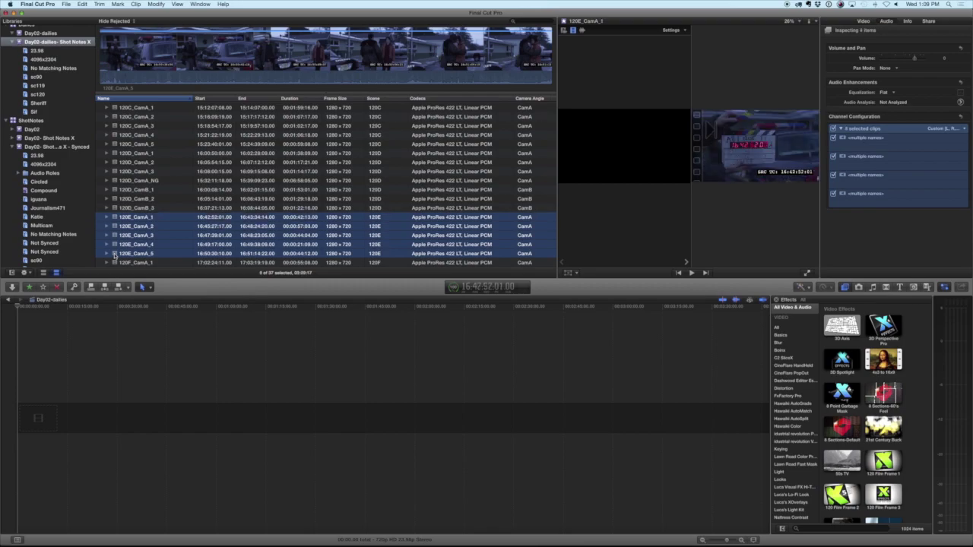
key("shift+Up")
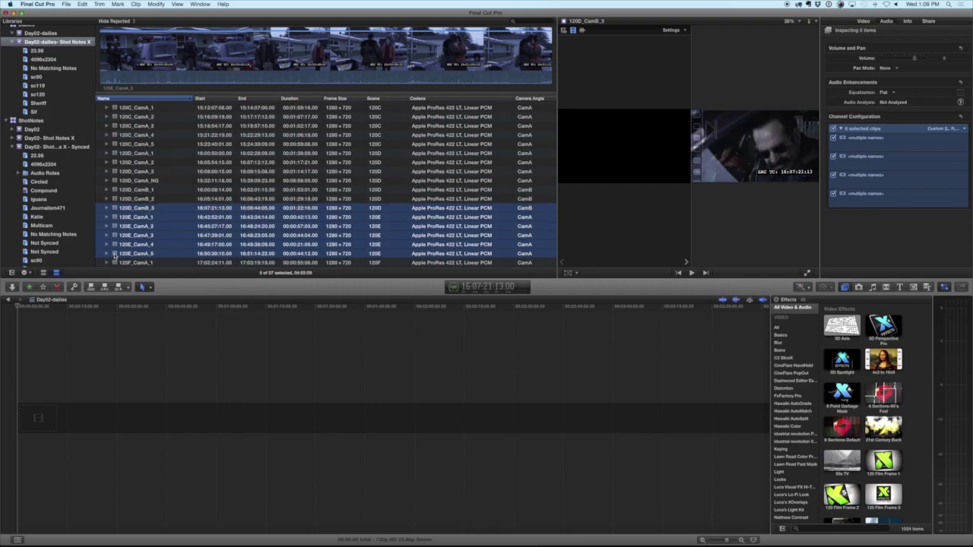
key("shift+Up")
key("shift+Up")
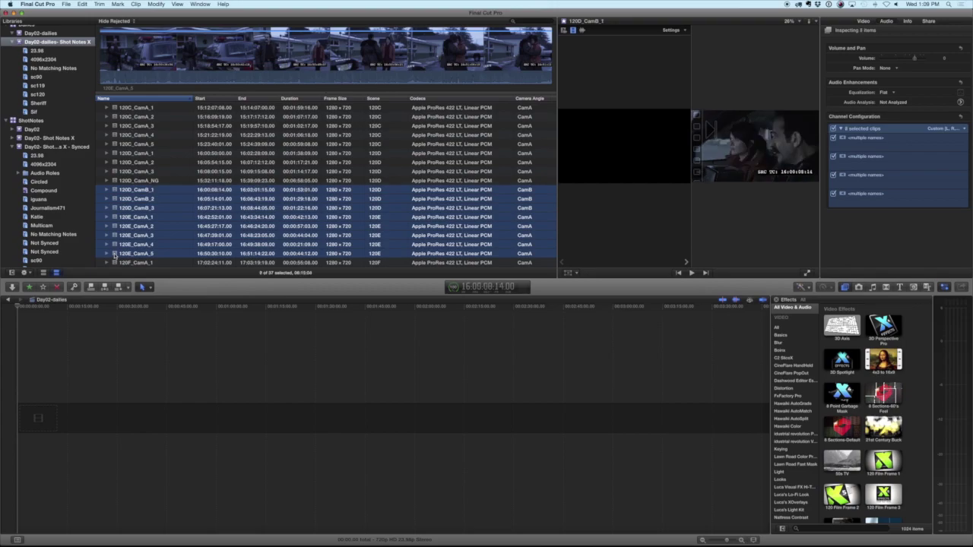
key("shift+Up")
key("shift+Down")
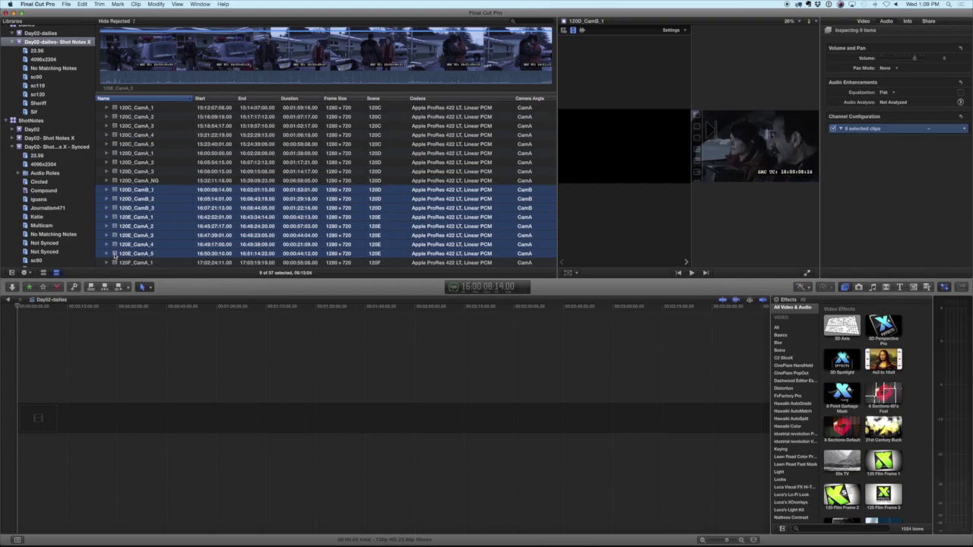
left_click(945, 129)
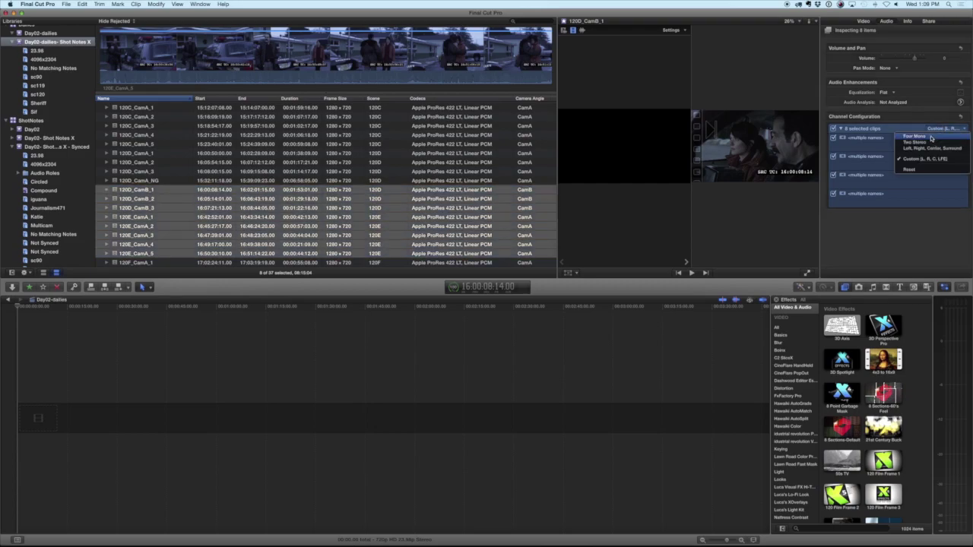
left_click(916, 136)
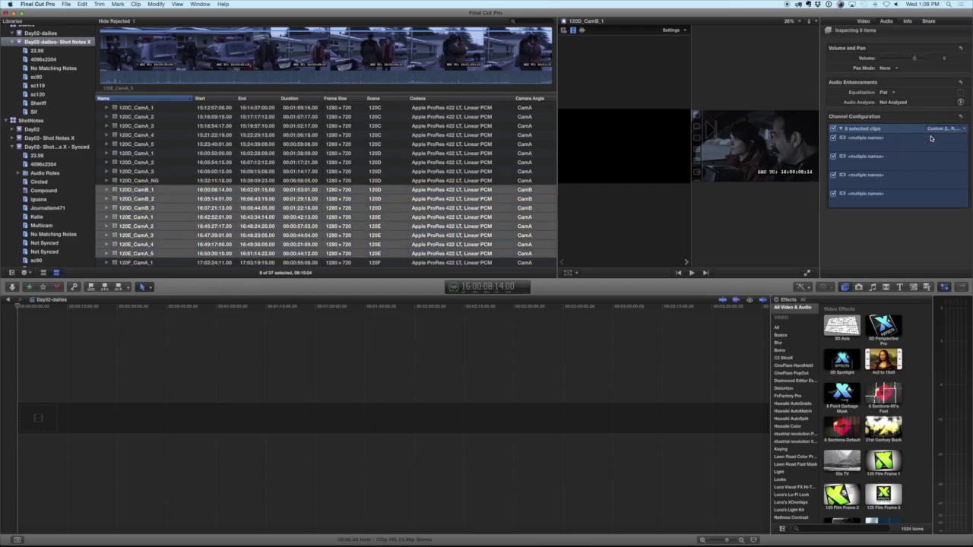
Step: Set the audio channel configuration of clips 120C_CamA_1 through 120D_CamA_3 to Four Mono, leaving out 120D_CamA_NG
left_click(134, 182)
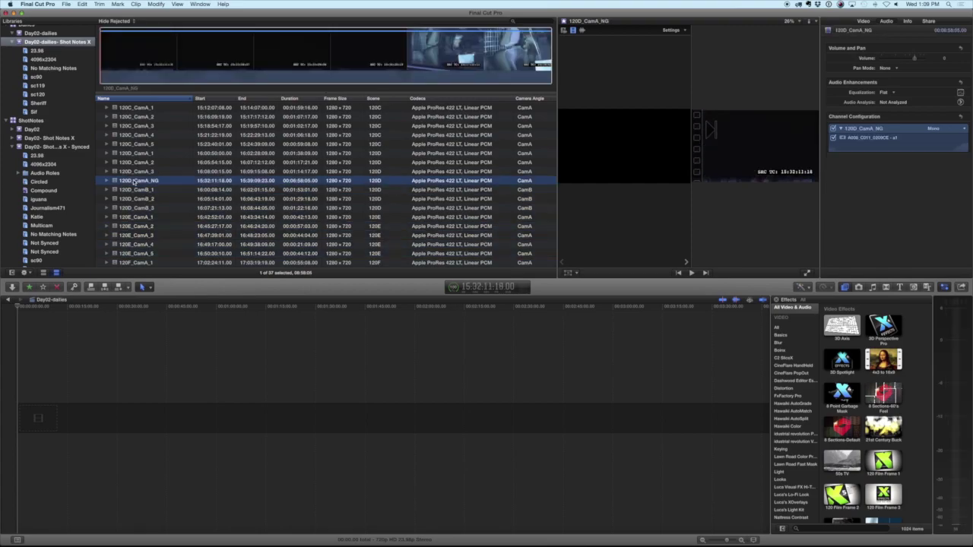
key("Up")
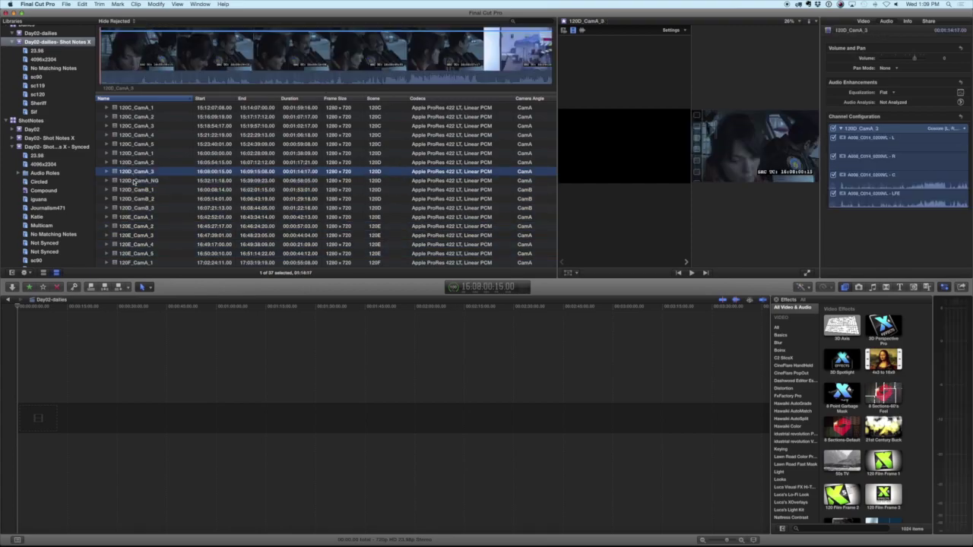
key("shift+Up")
key("shift+Up")
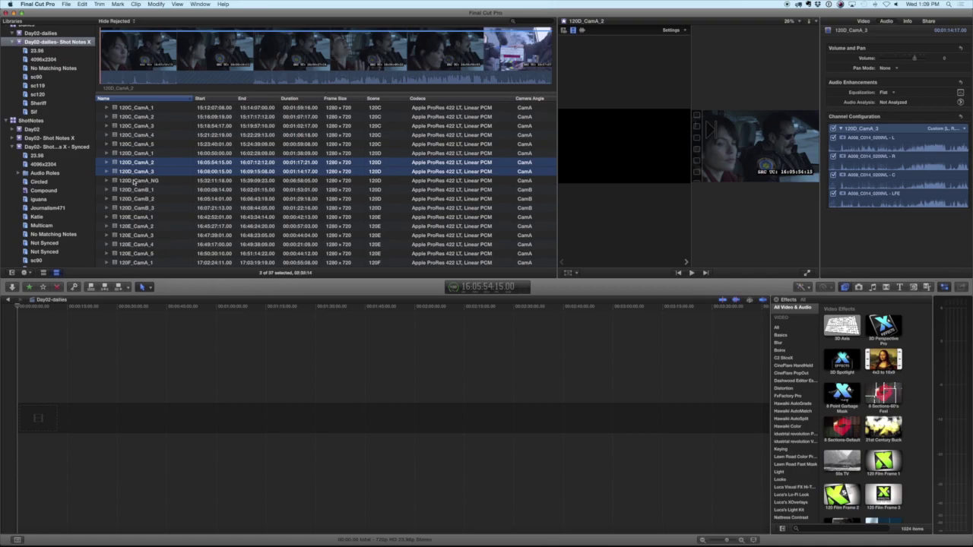
key("shift+Up")
key("shift+Up")
key("shift+Up")
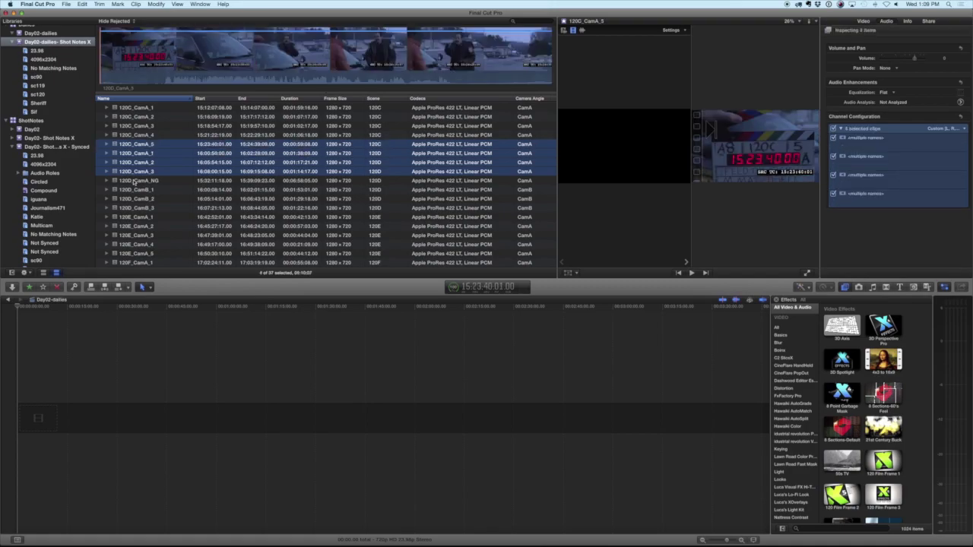
key("shift+Up")
key("shift+Up")
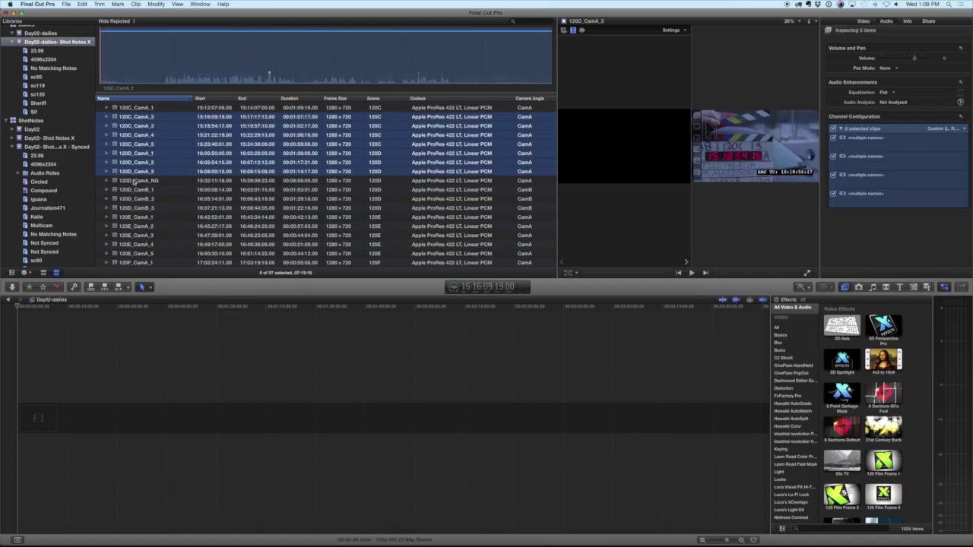
key("shift+Up")
key("shift+Up")
key("shift+Up")
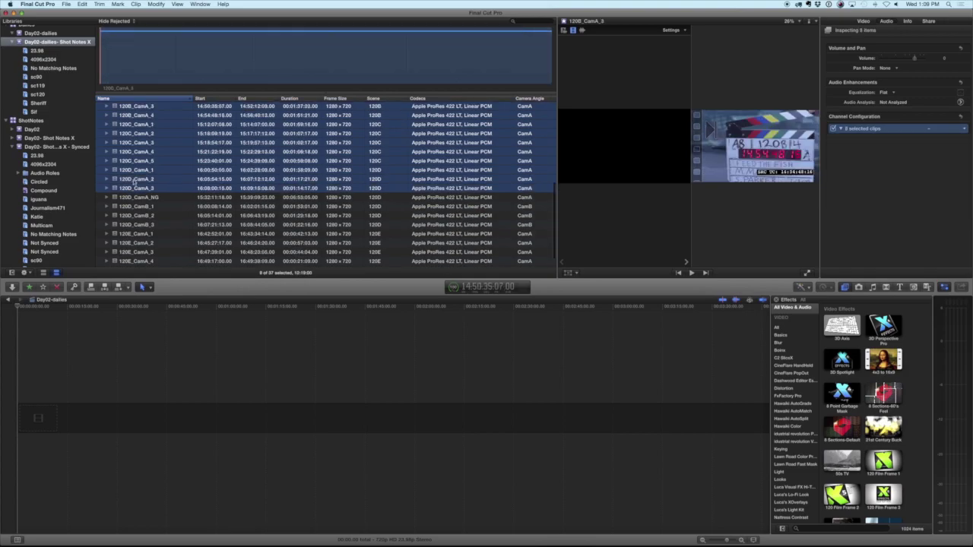
key("shift+Down")
key("shift+Down")
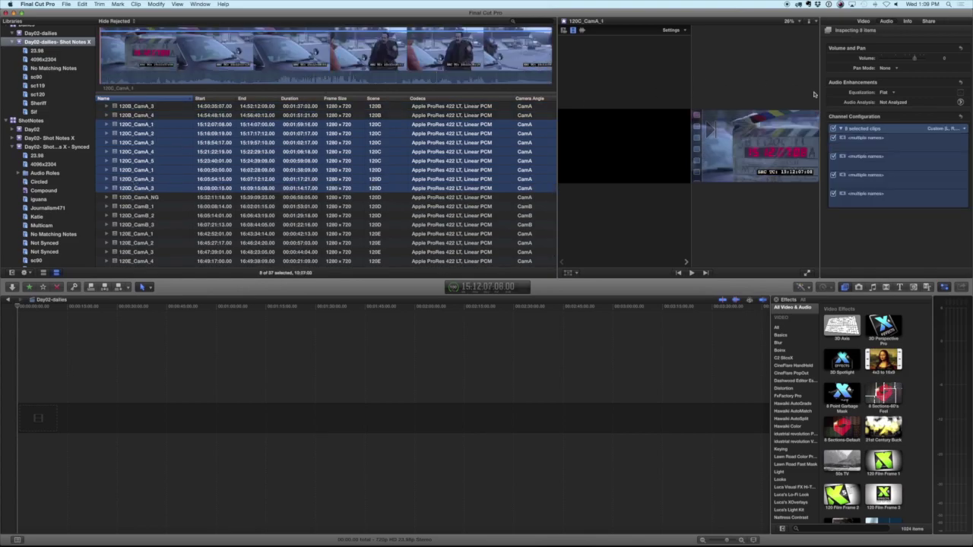
left_click(945, 128)
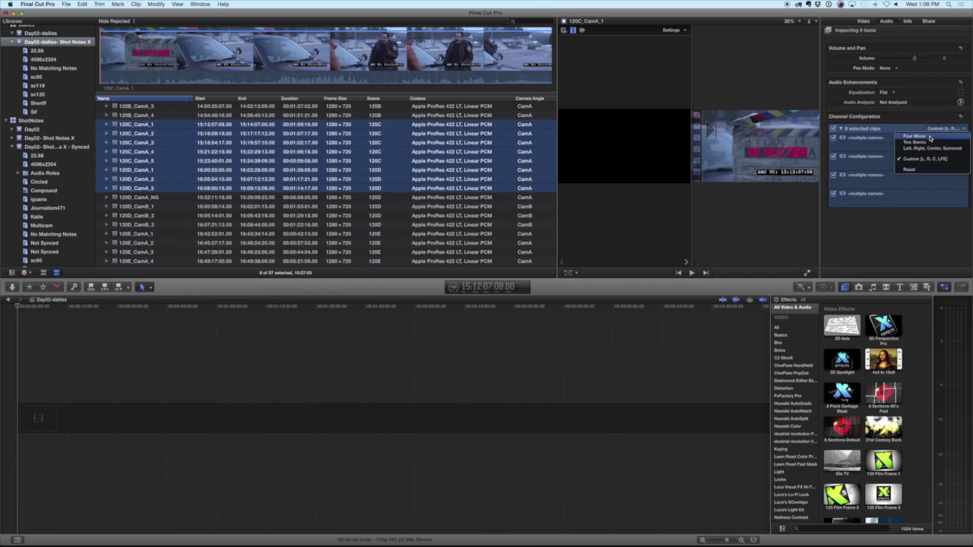
left_click(929, 137)
Step: Change the audio channel configuration of clips 120B_CamA_1 through 120B_CamA_4 to separate mono channels
left_click(130, 116)
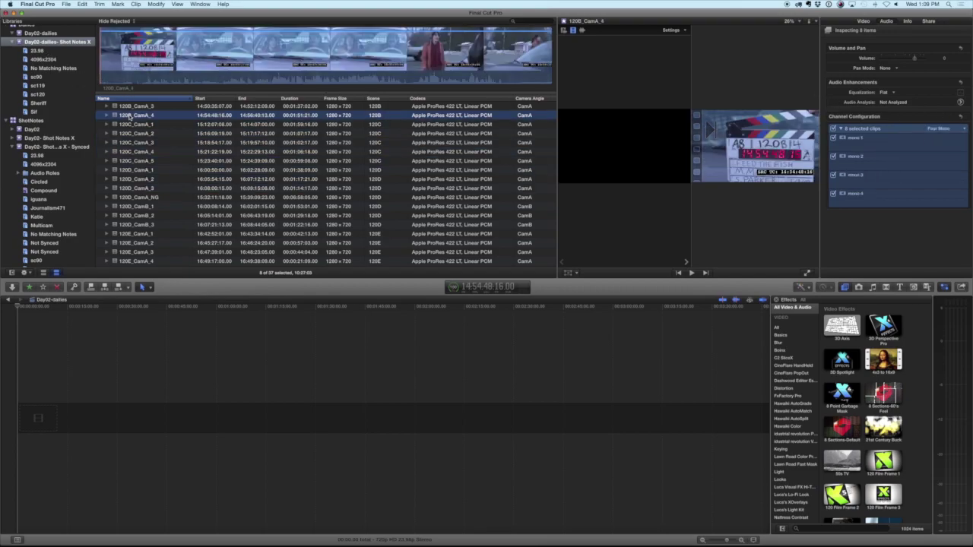
key("shift+Up")
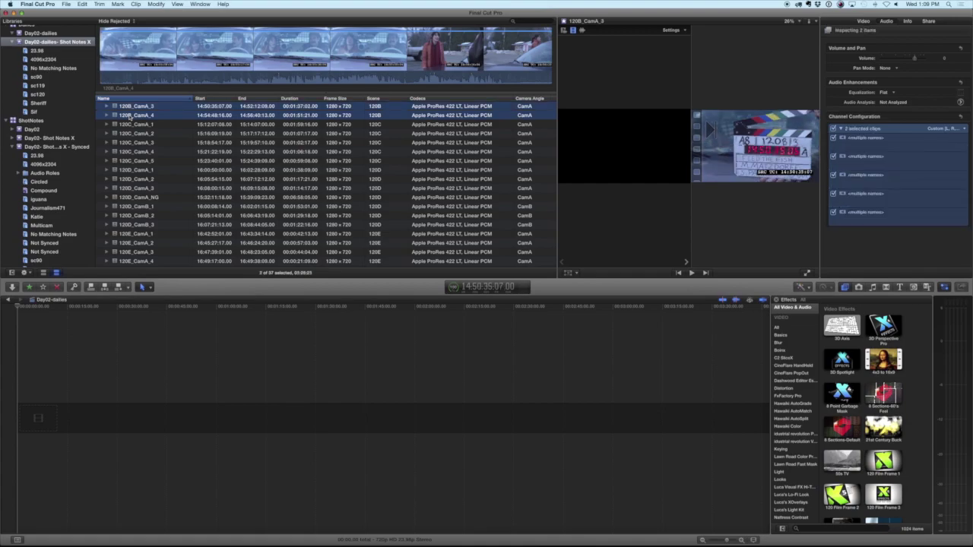
key("shift+Up")
key("shift+Up")
key("shift+Up")
key("shift+Up")
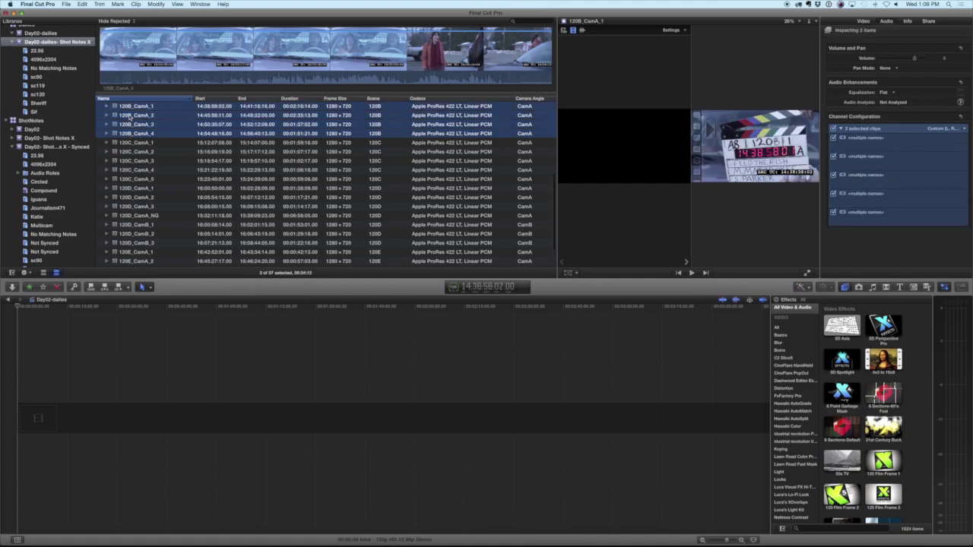
key("shift+Down")
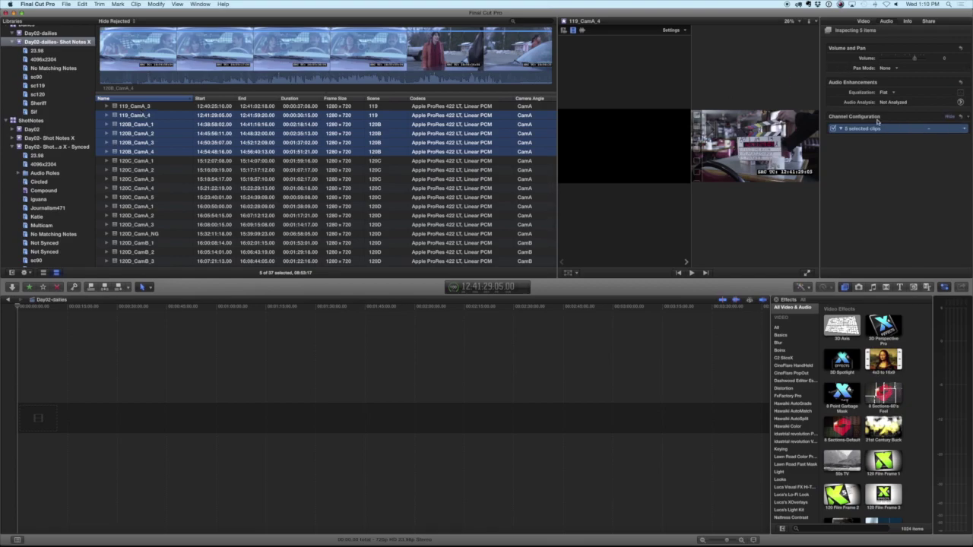
key("shift+Down")
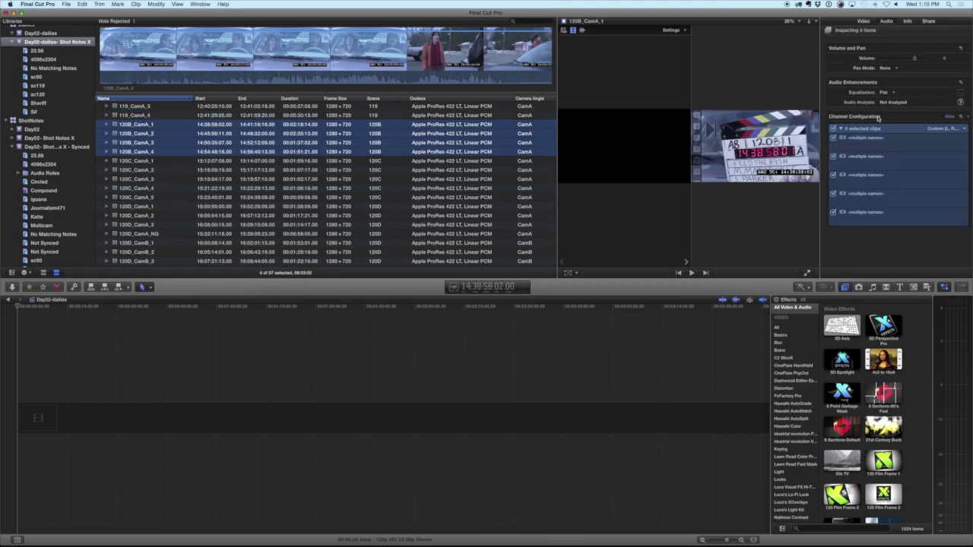
left_click(943, 128)
left_click(937, 137)
Step: Change the audio channel configuration of clips 119_CamA_1 through 119_CamA_4 to separate mono channels
left_click(139, 116)
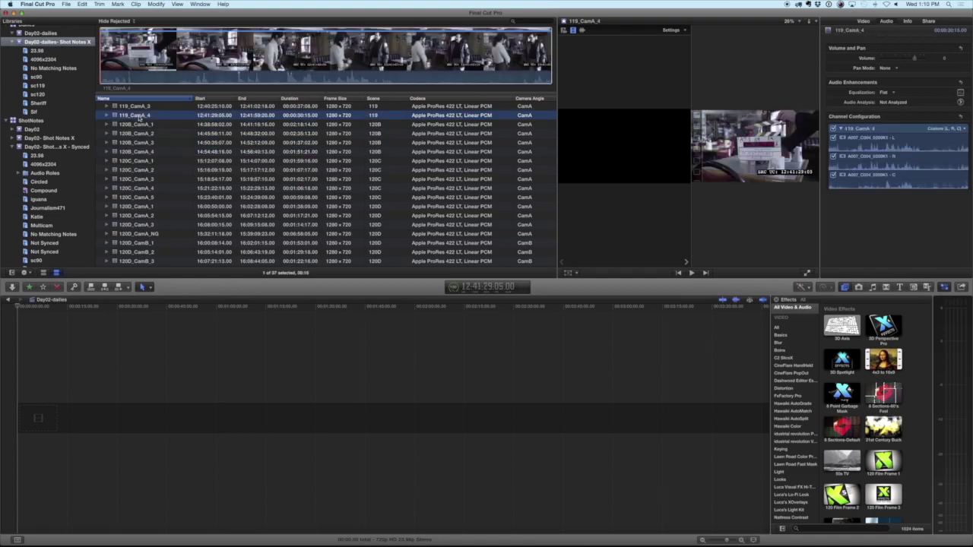
key("shift+Up")
key("shift+Up")
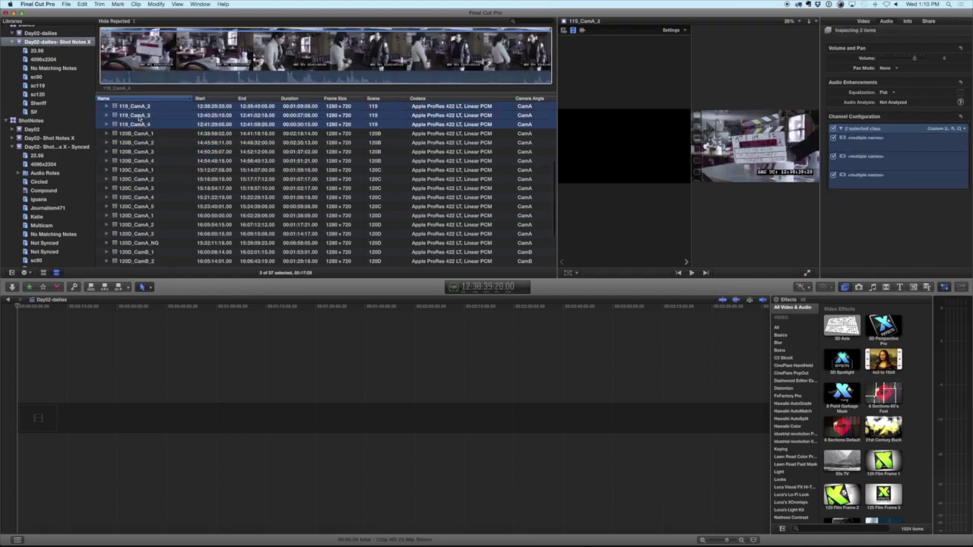
key("shift+Up")
key("shift+Up")
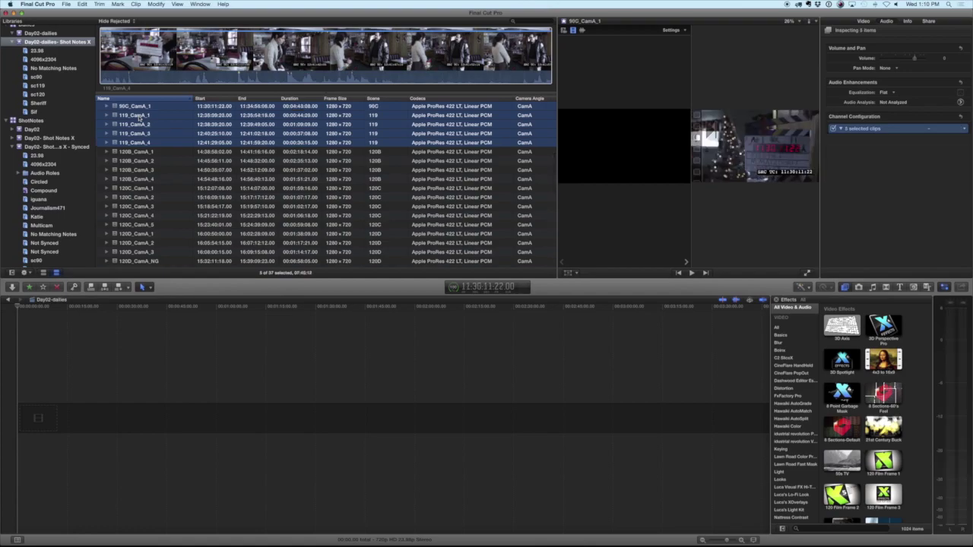
key("shift+Down")
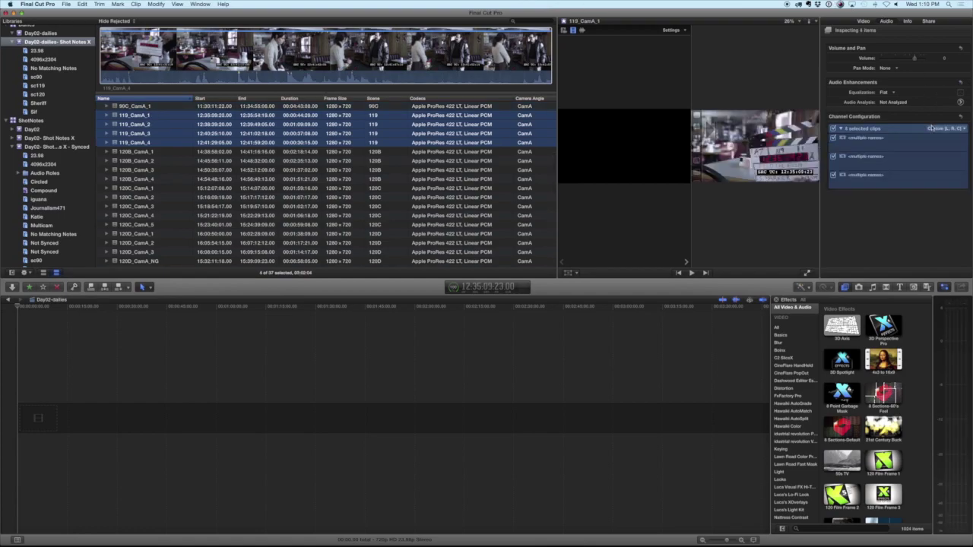
left_click(932, 128)
left_click(943, 150)
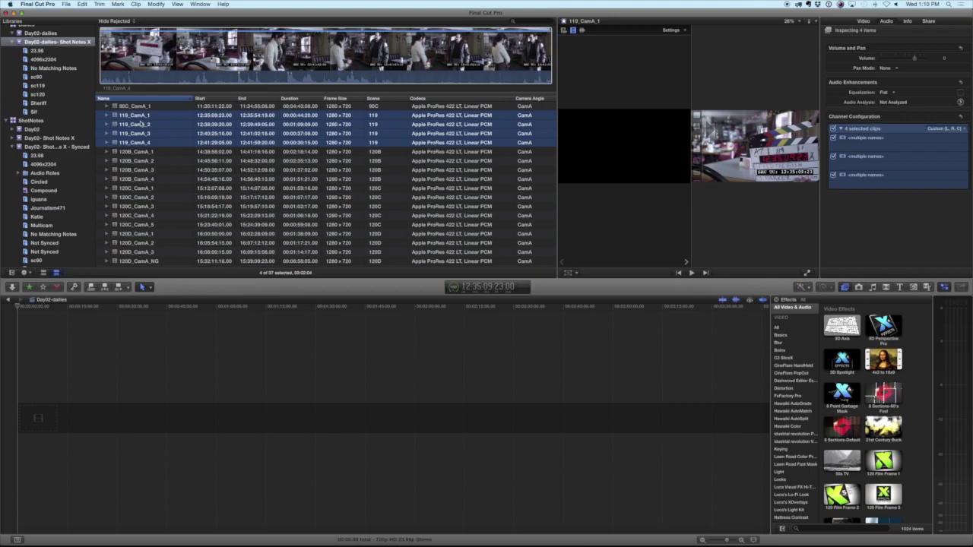
Step: Set the audio channel configuration of clips 90A_CamA_1 through 90C_CamA_1 to Dual Mono
left_click(119, 105)
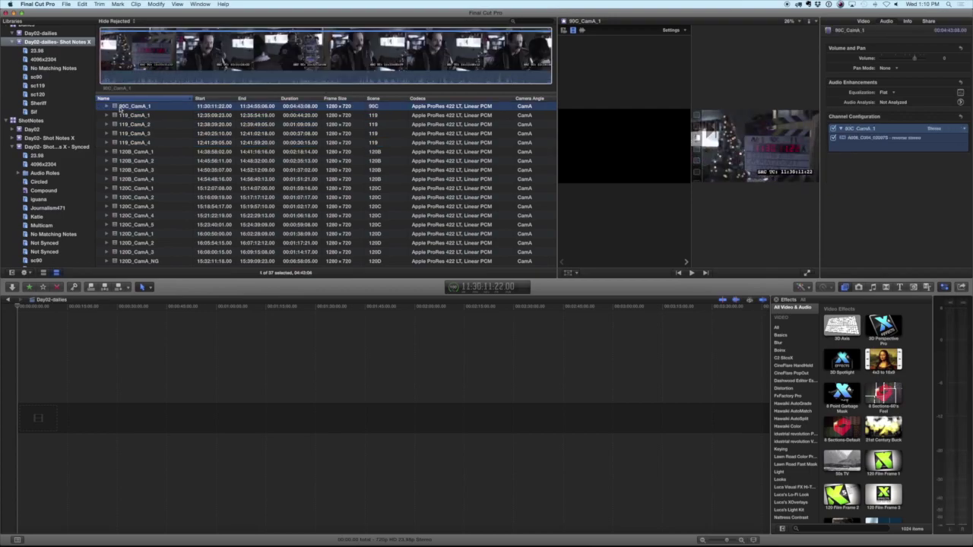
key("shift+Up")
key("shift+Up")
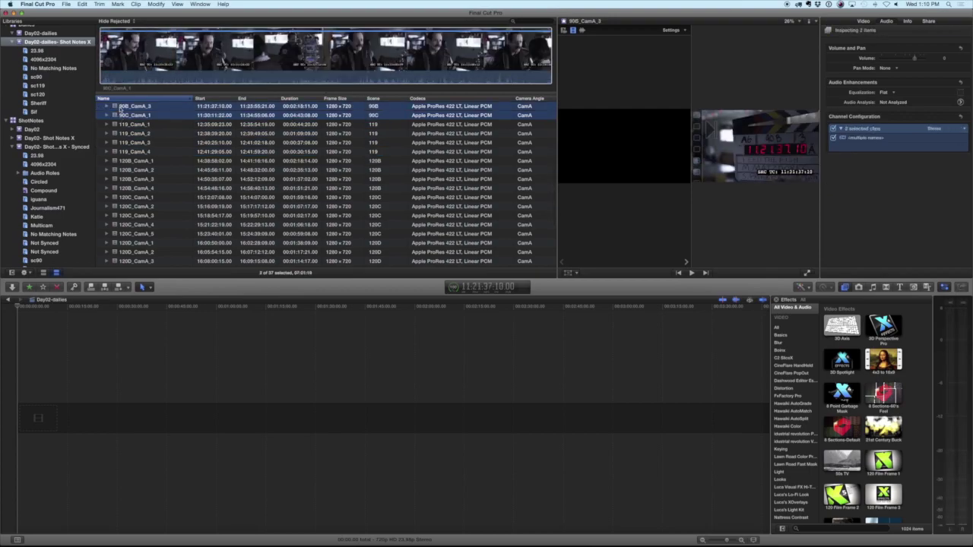
key("shift+Up")
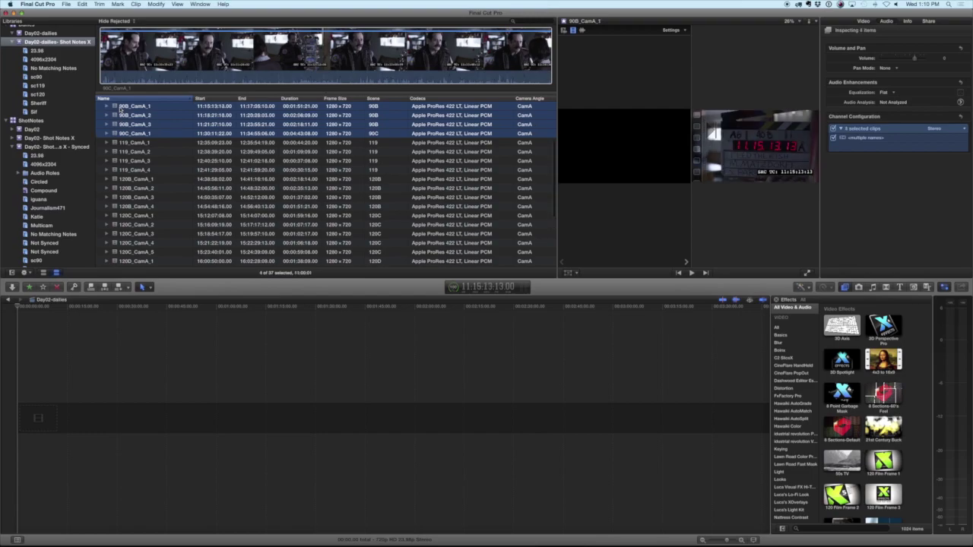
key("shift+Up")
key("shift+Up")
key("shift+Up")
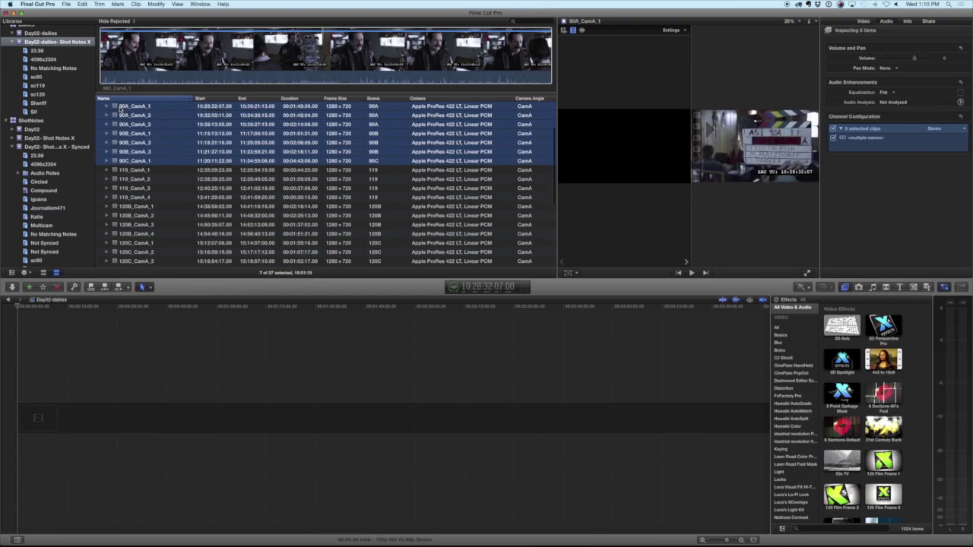
key("shift+Up")
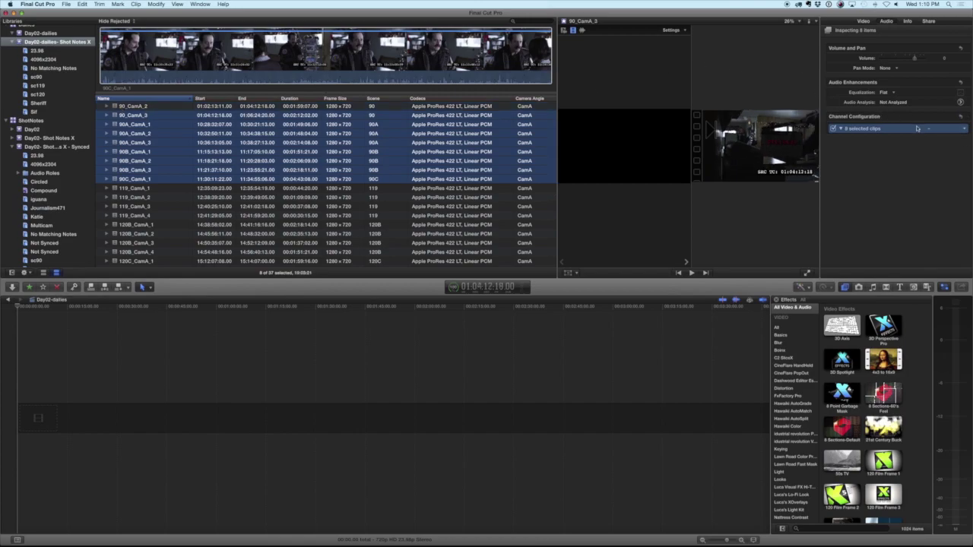
key("shift+Down")
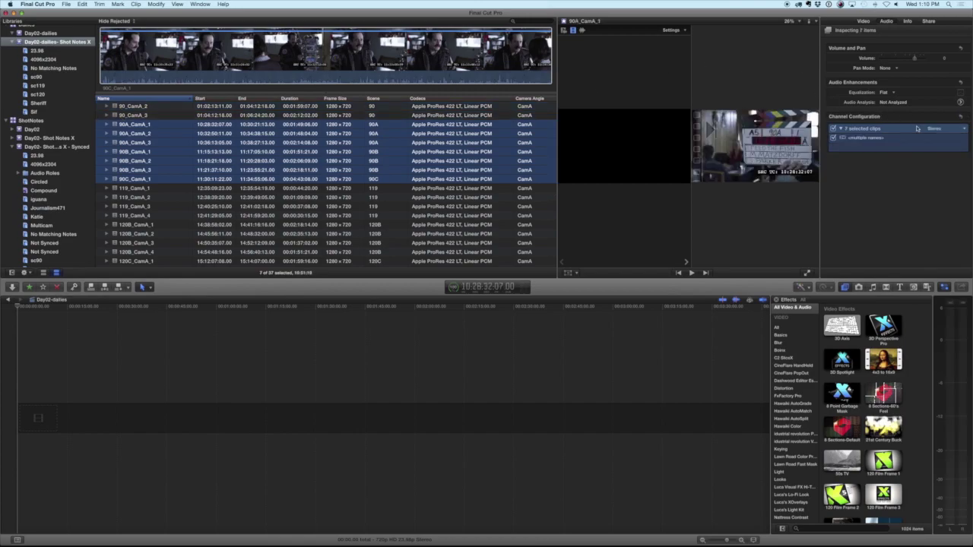
left_click(957, 128)
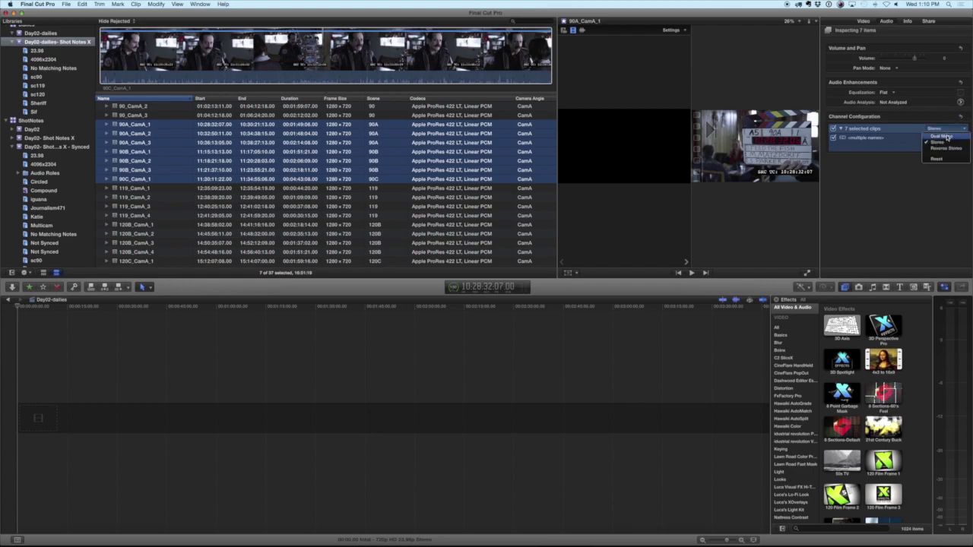
left_click(943, 139)
Step: Check the audio channel configuration of clips 90_CamA_1 through 90_CamA_3 and hide the viewer's video scopes
left_click(122, 115)
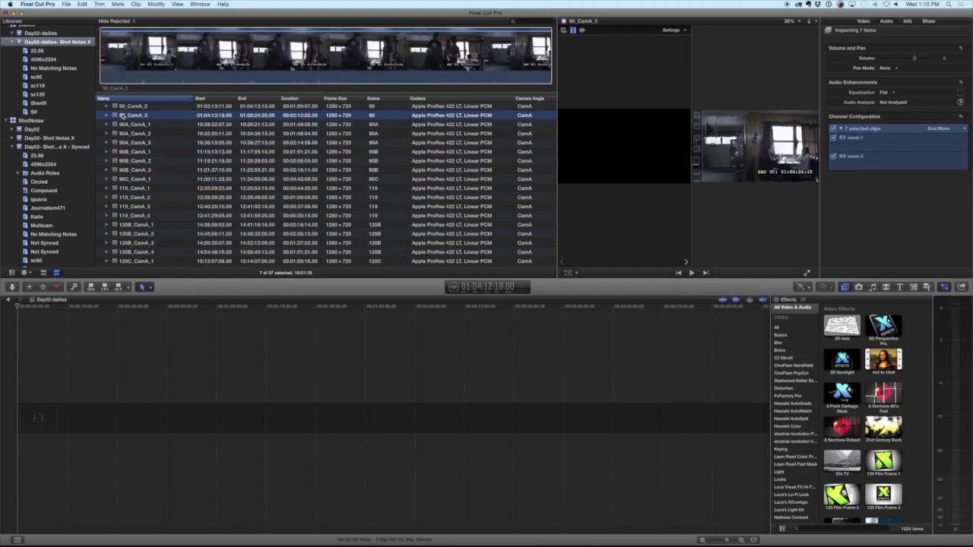
key("shift+Up")
key("shift+Up")
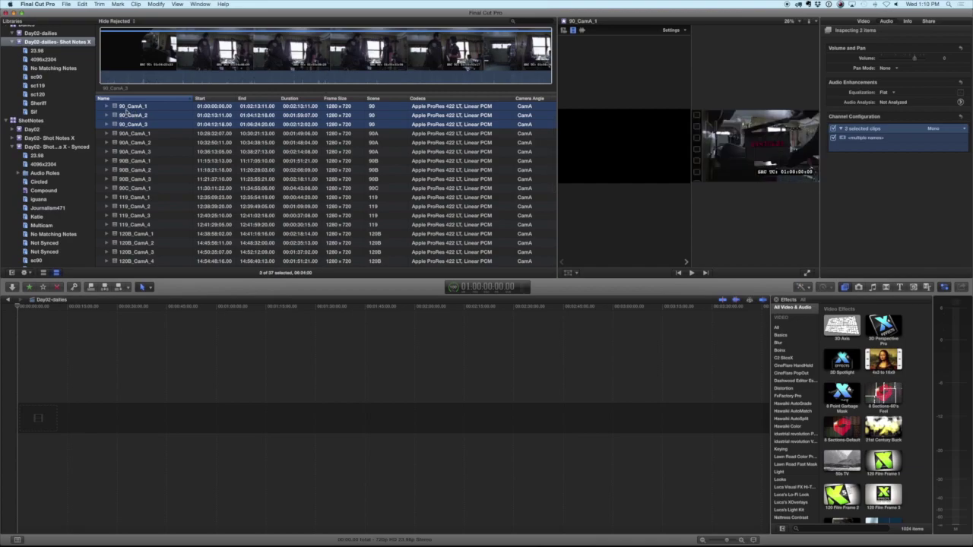
left_click(225, 50)
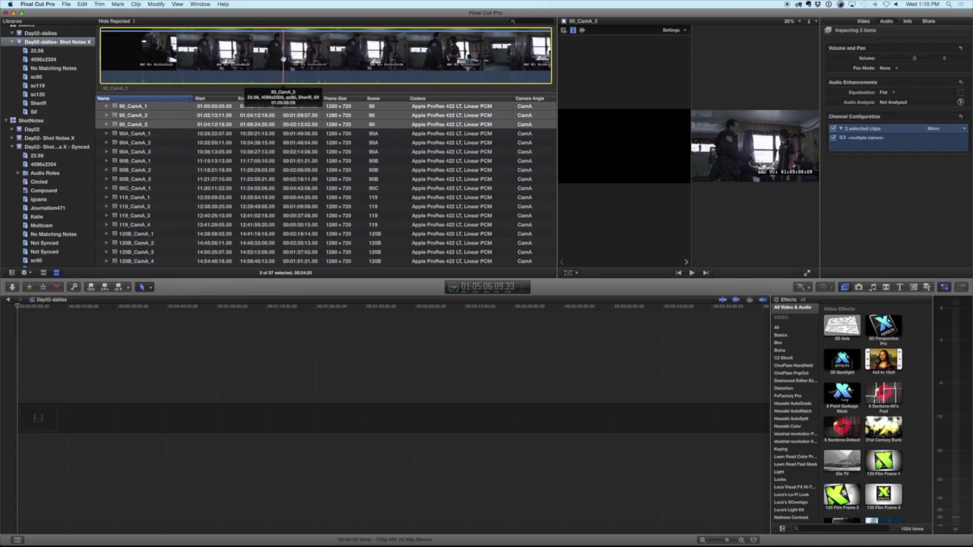
key("super+7")
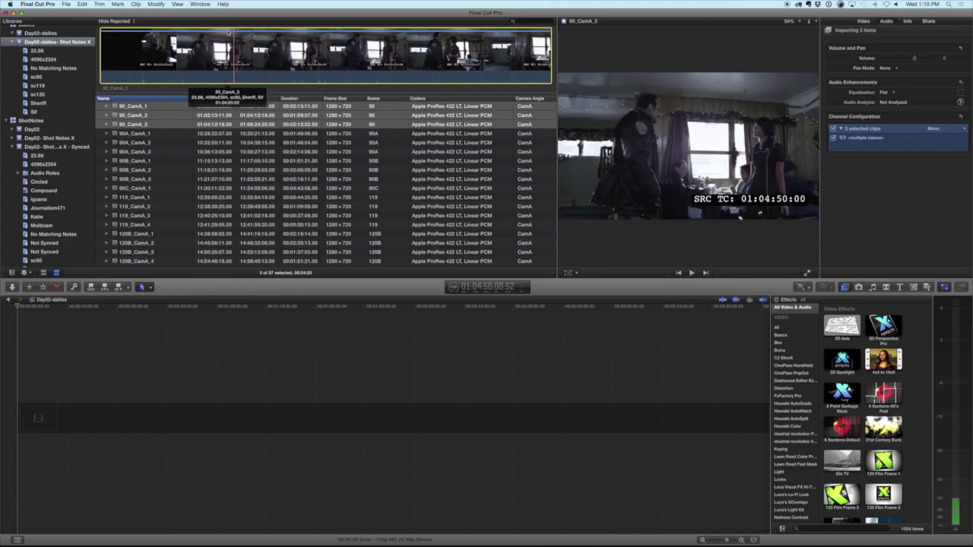
Step: Append all clips of the Day02-dailies Shot Notes X event to the Day02-dailies timeline and fit the whole sequence in view
left_click(127, 108)
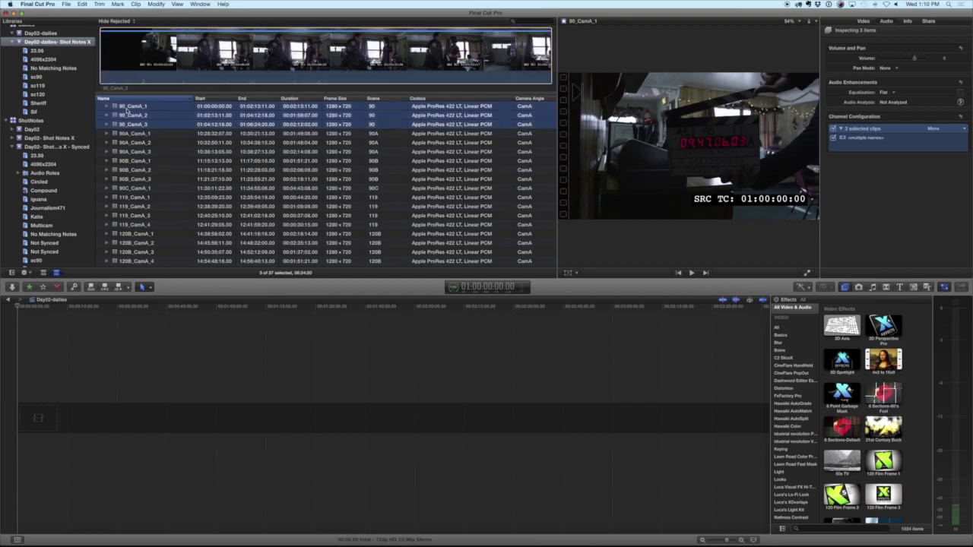
key("super+a")
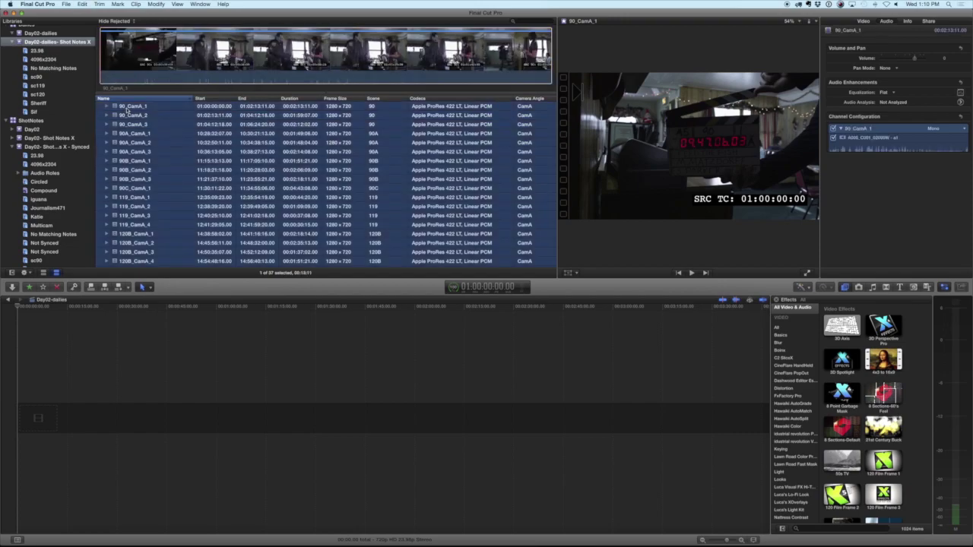
key("e")
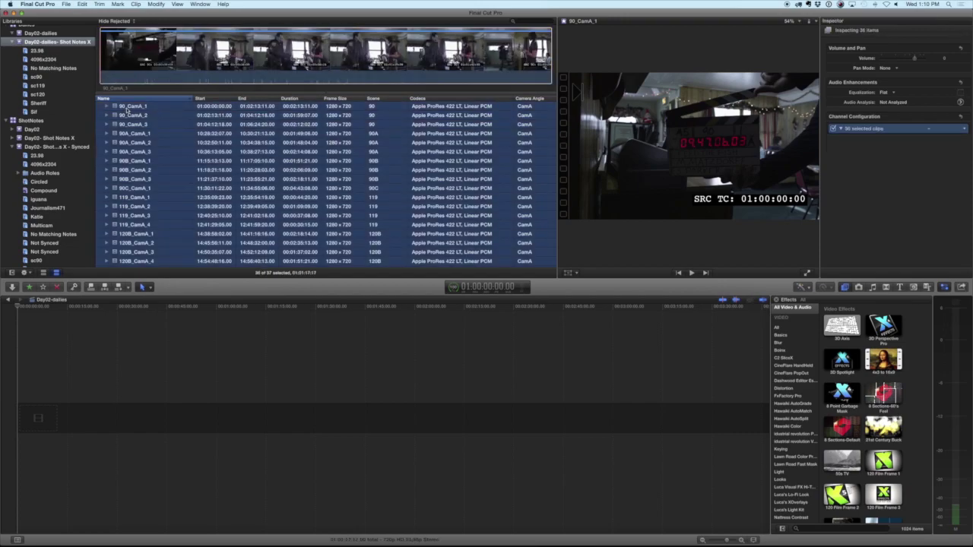
left_click(215, 365)
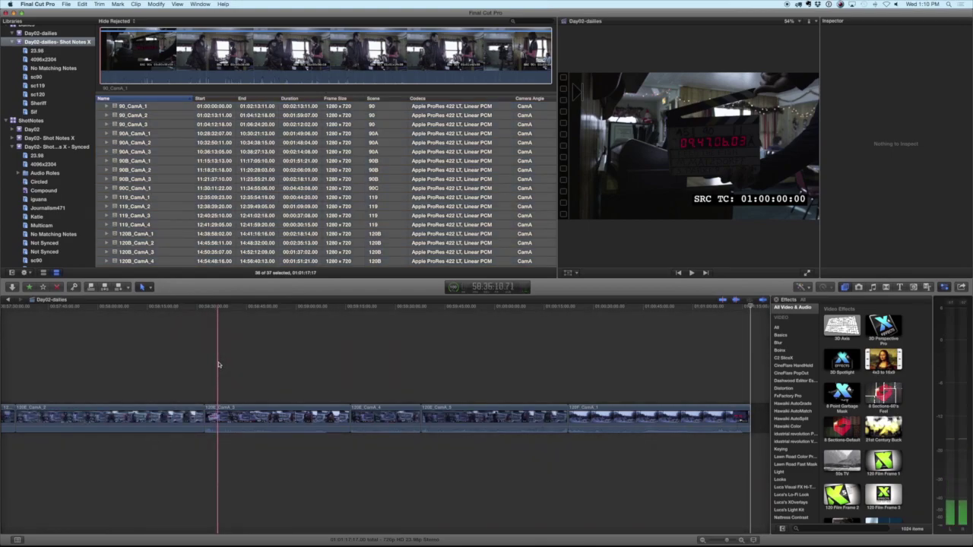
key("shift+z")
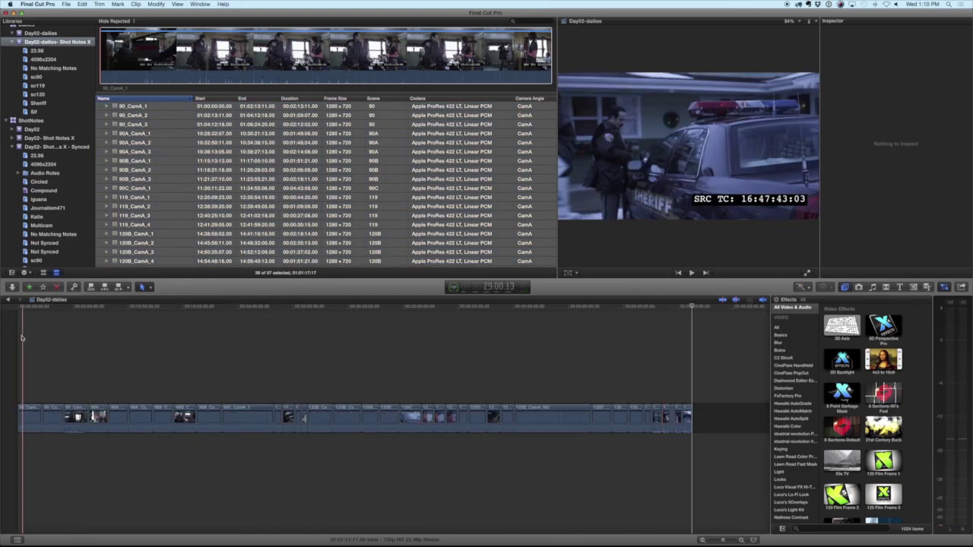
Step: Add markers at the slate in clips 90_CamA_1 and 90_CamA_2 in the timeline
key("super+equal")
key("super+equal")
key("super+equal")
key("super+equal")
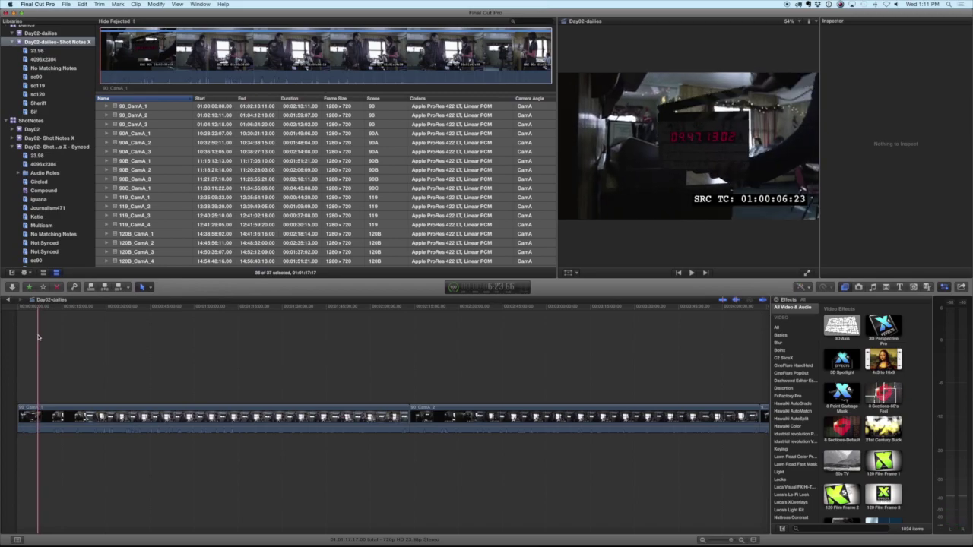
left_click(38, 336)
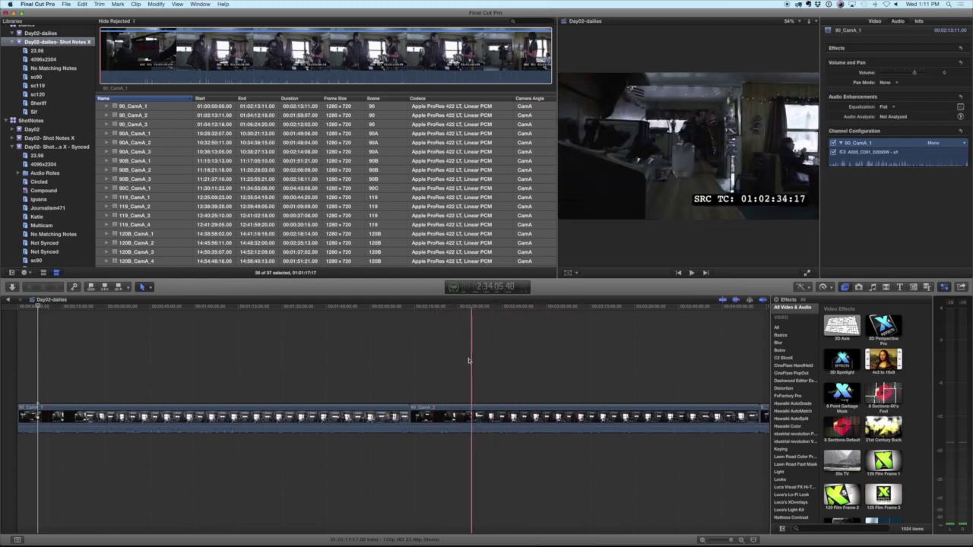
left_click(417, 373)
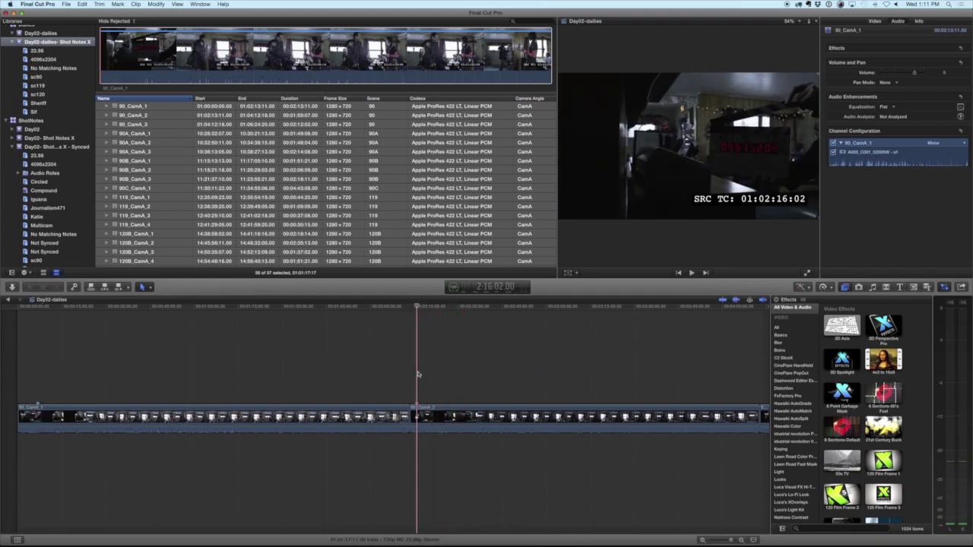
Step: Add a marker at the slate in clip 90_CamA_3, at timeline position 4:17:04
key("End")
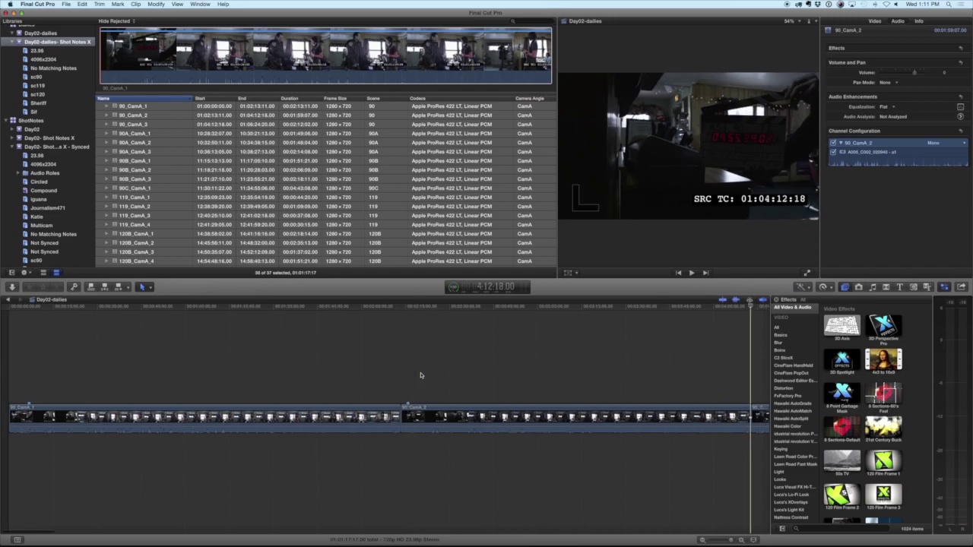
key("super+equal")
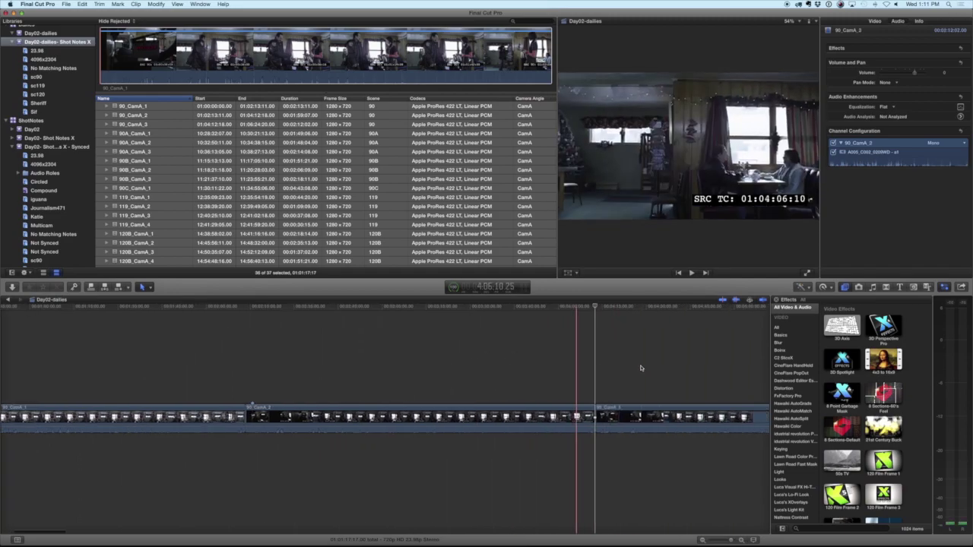
key("space")
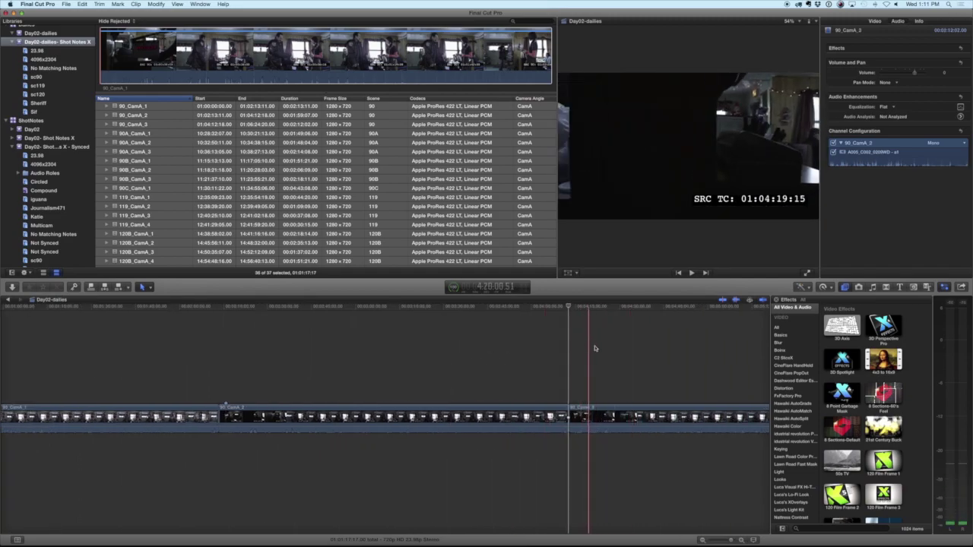
key("space")
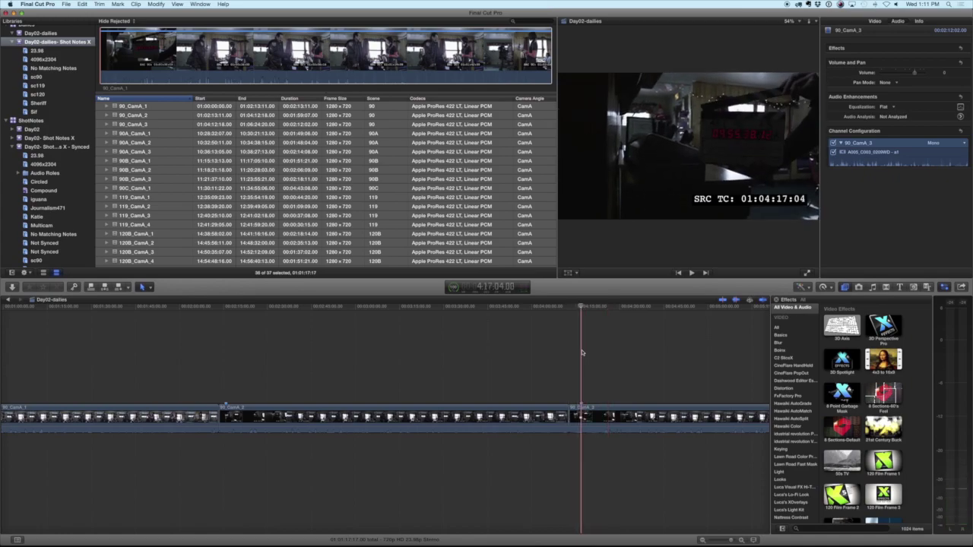
Step: Add a marker at the slate in clip 90A_CamA_1, at timeline position 6:32:15, and advance to the following clips
scroll(584, 352, "right", 5)
scroll(584, 352, "right", 5)
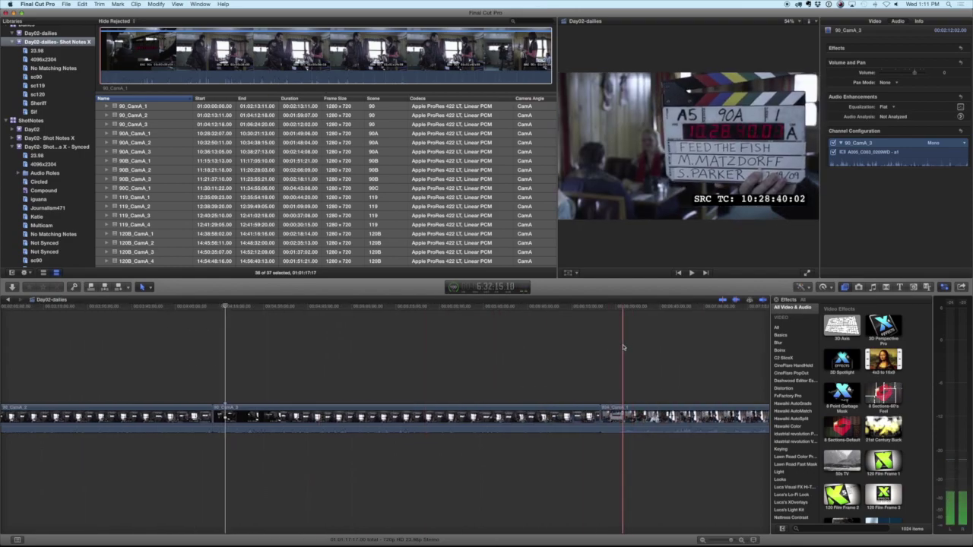
left_click(624, 347)
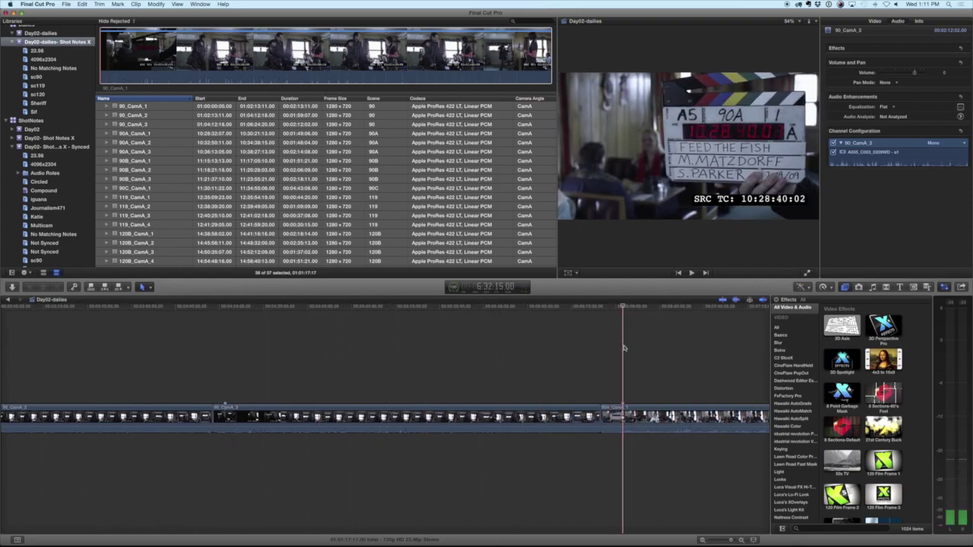
scroll(631, 350, "right", 5)
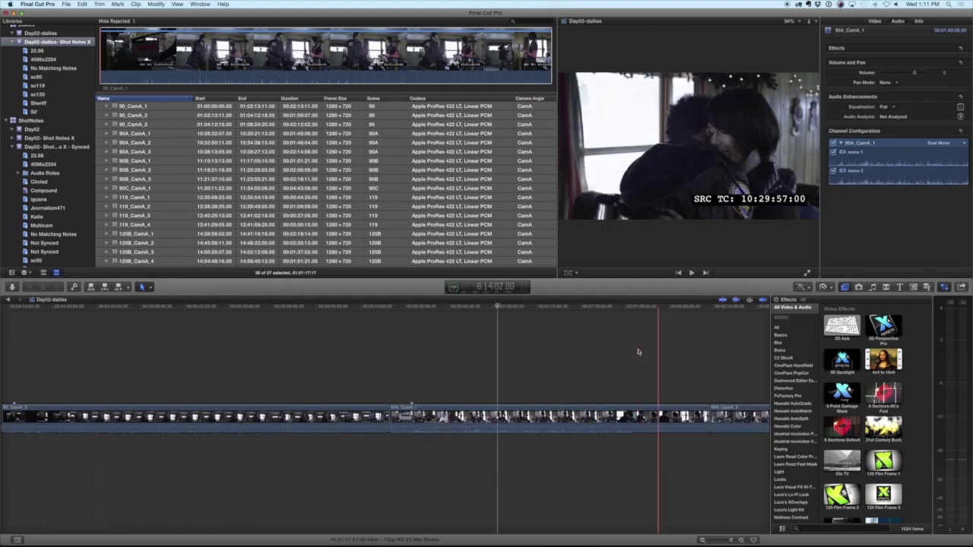
key("Down")
scroll(673, 363, "right", 10)
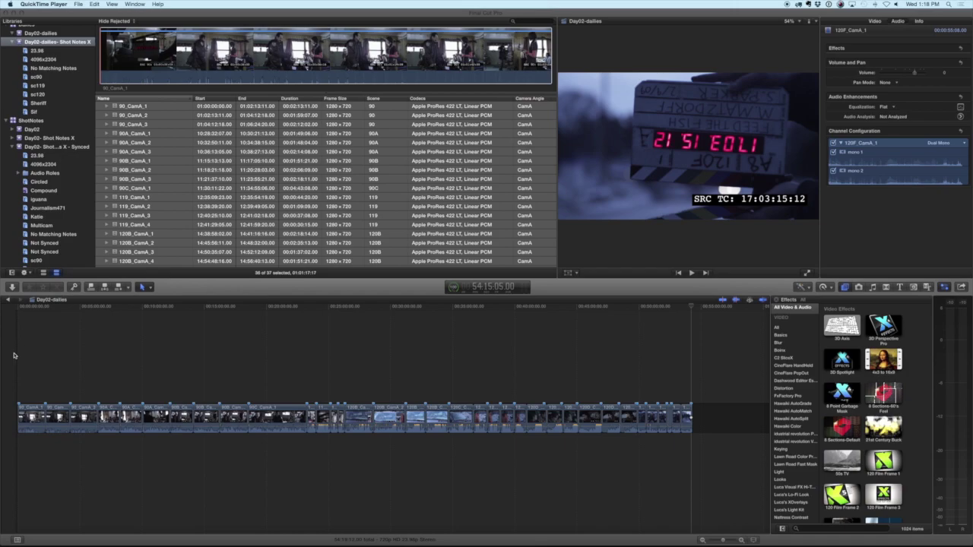
Step: Review the slate markers across the assembled timeline and place the playhead at the start of clip 90_CamA_3
left_click(52, 327)
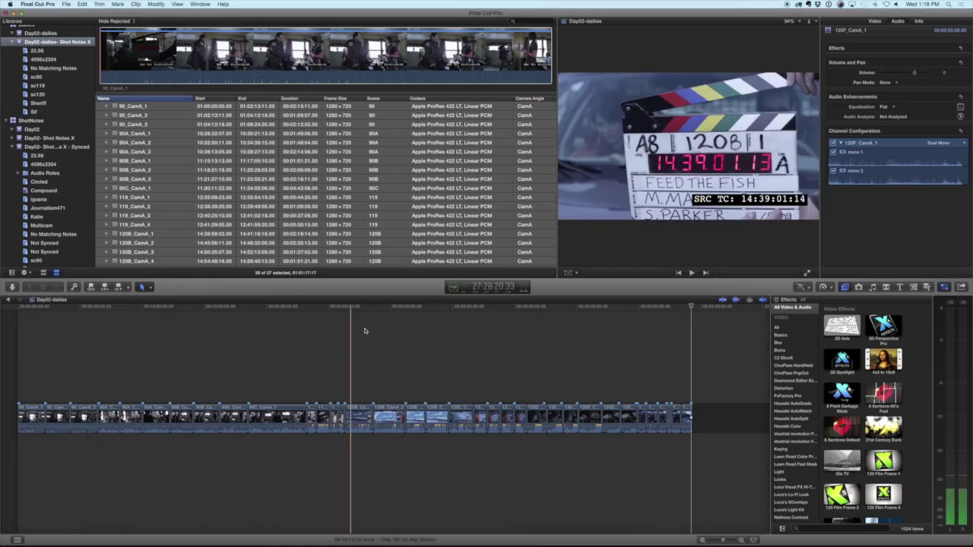
left_click(71, 320)
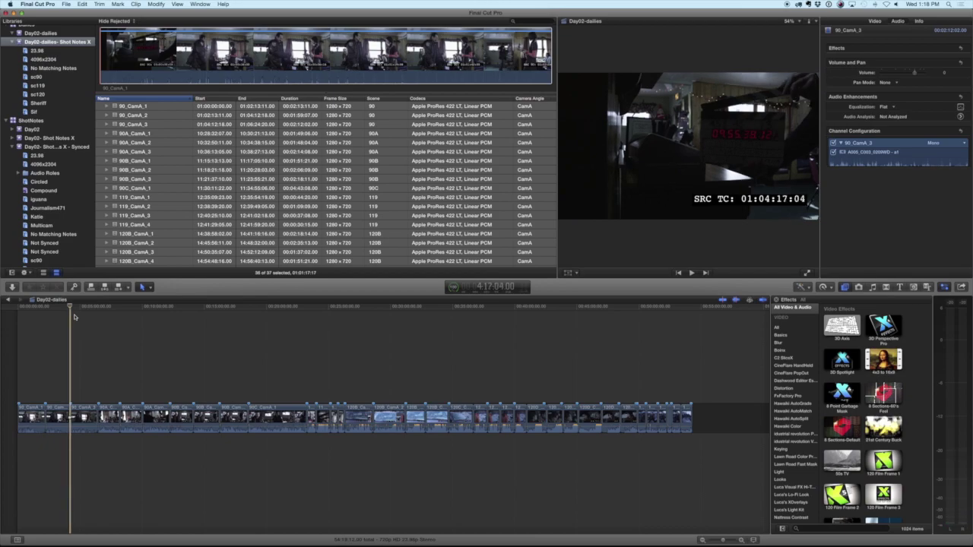
key("l")
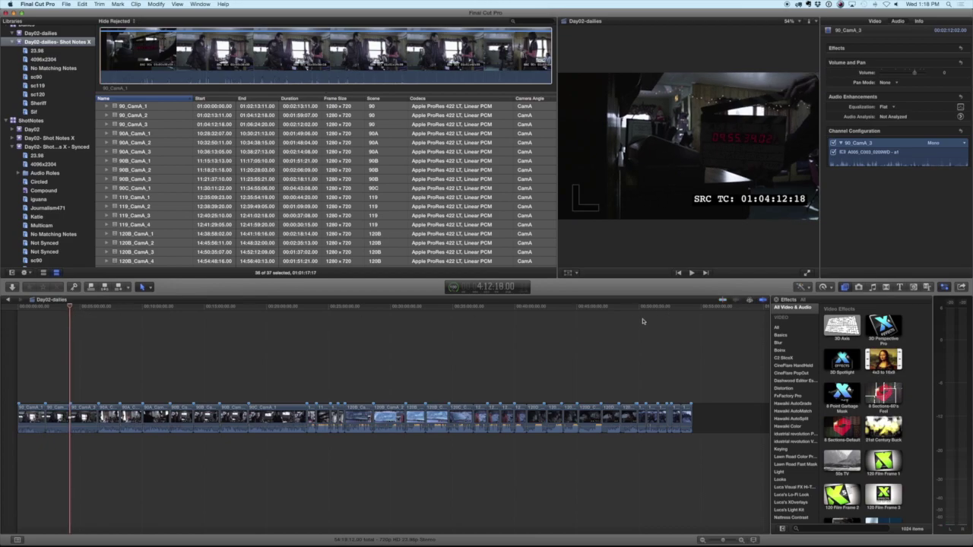
Step: Add a new Export File destination to the share destinations, after checking the existing Primaries Exporter destination's settings
left_click(962, 288)
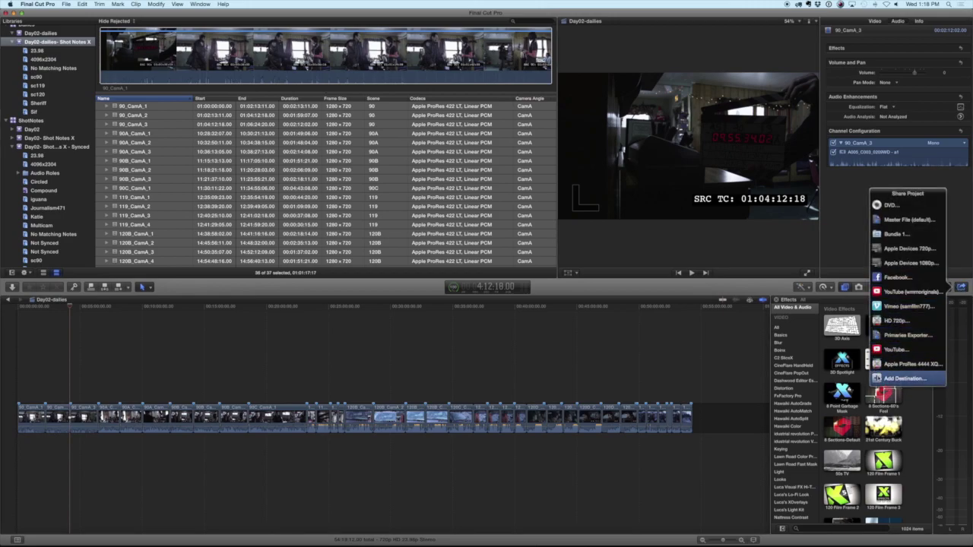
left_click(905, 378)
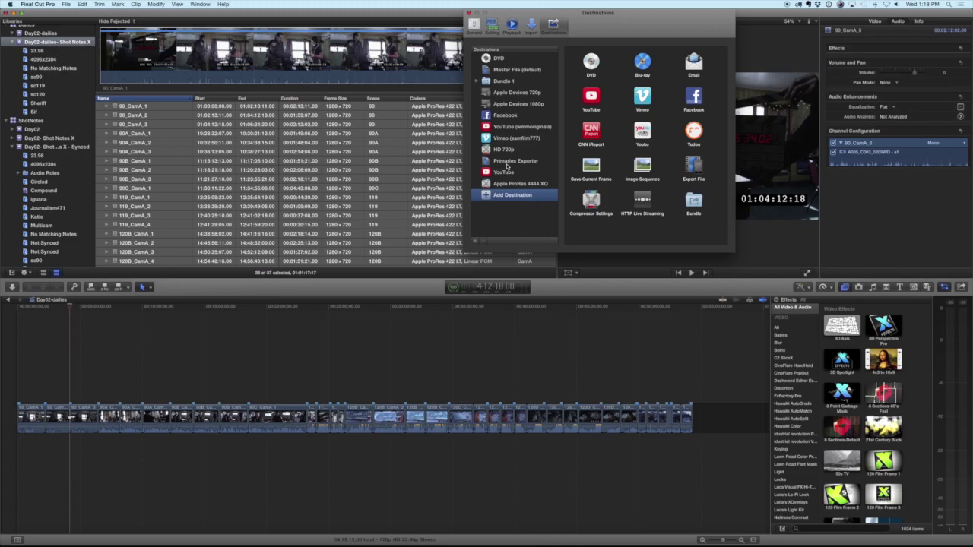
left_click(506, 162)
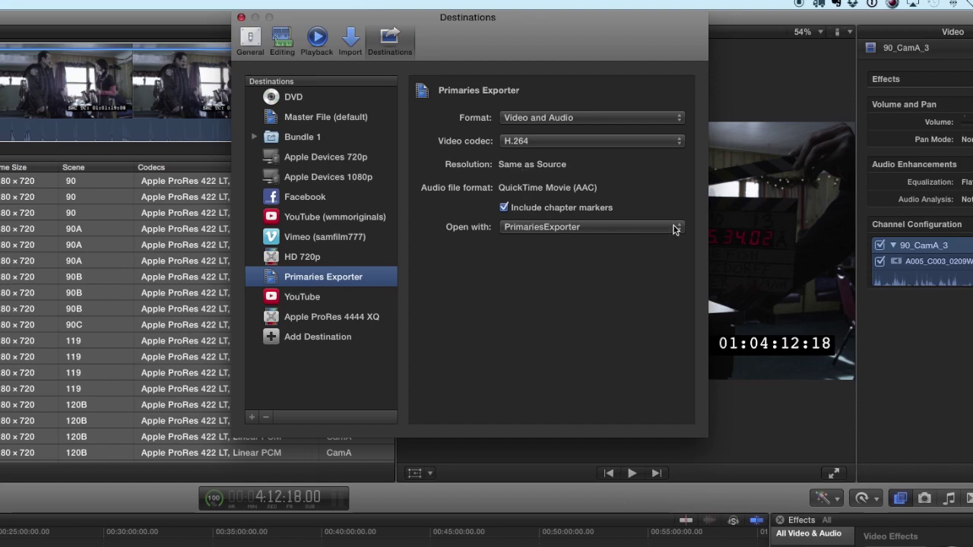
left_click(289, 342)
left_click_drag(636, 292, 319, 327)
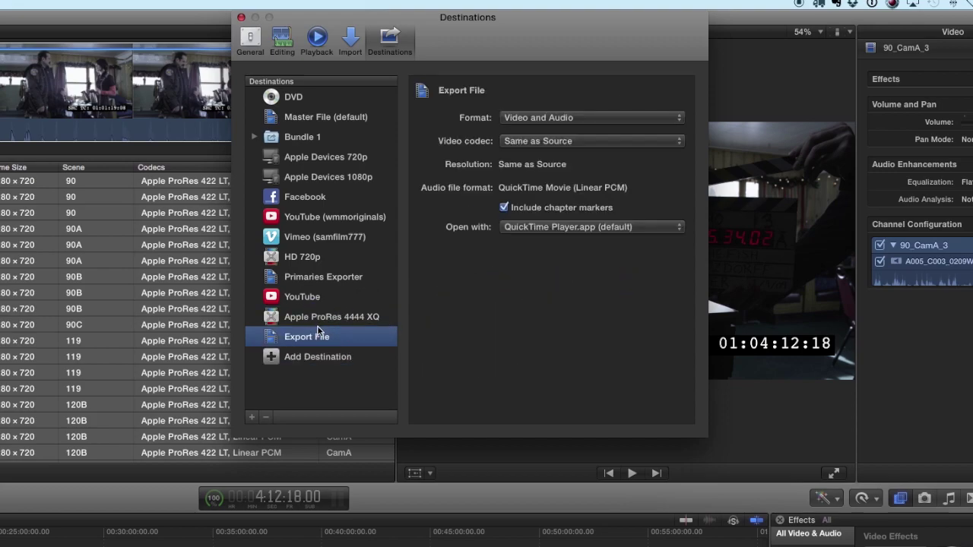
Step: Set the Export File destination's video codec to H.264 and have its output open with PrimariesExporter
left_click(548, 145)
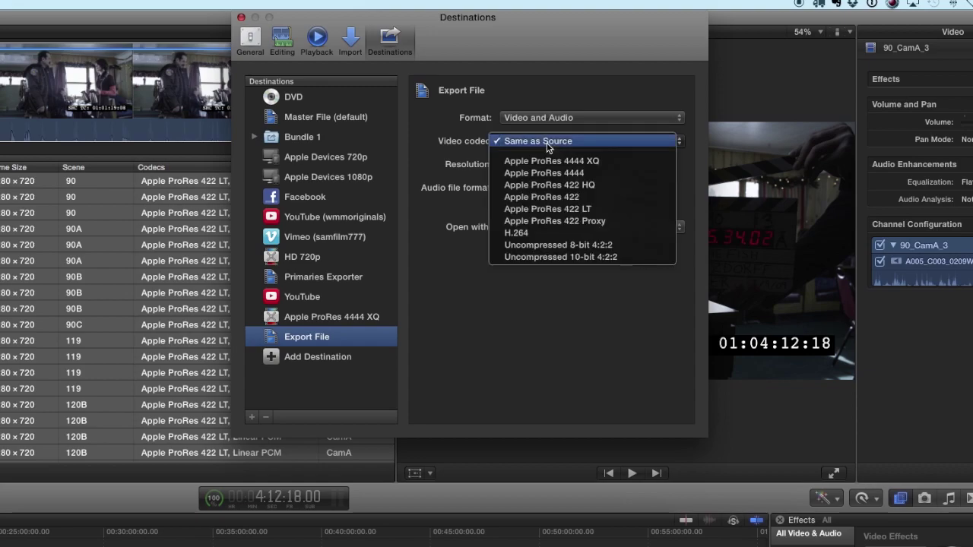
left_click(545, 235)
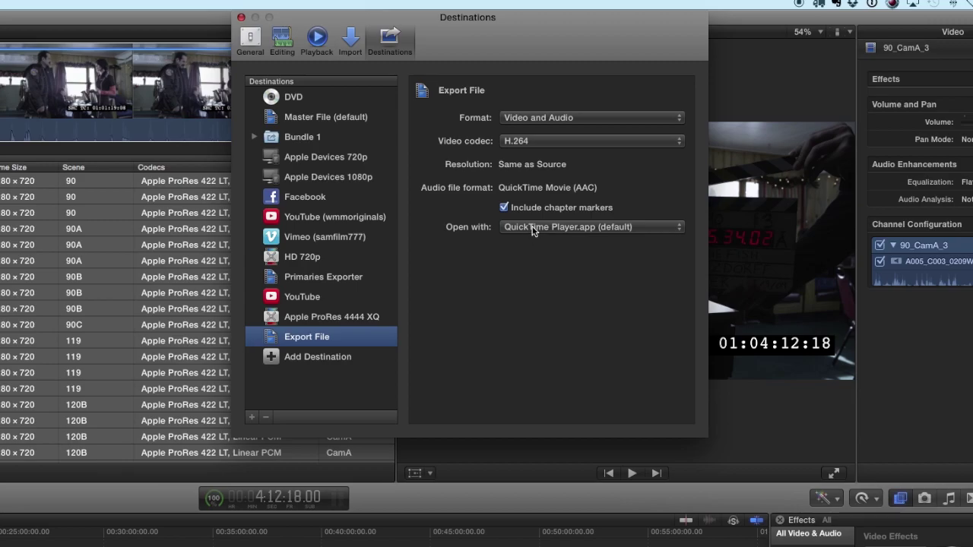
left_click(537, 230)
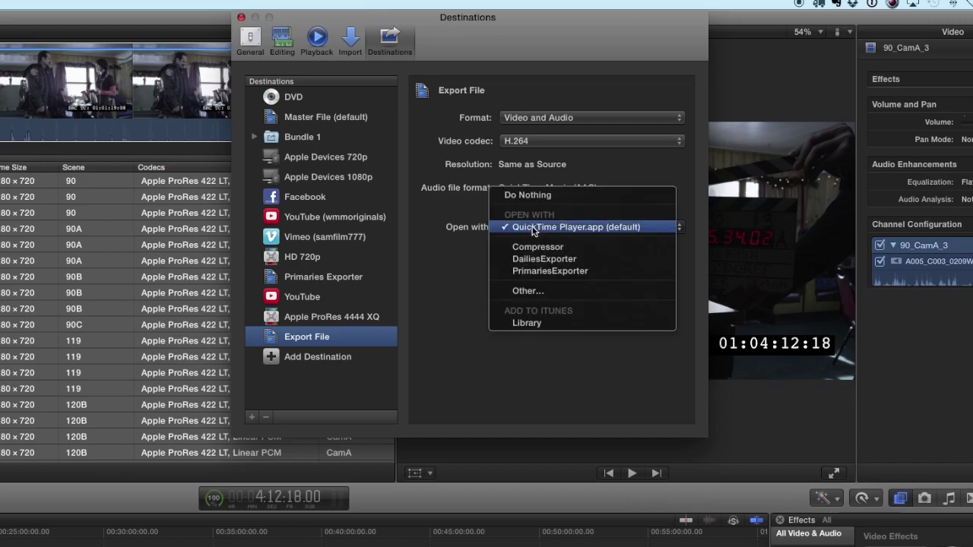
left_click(537, 272)
Step: Choose PrimariesExporter.app from the Applications folder as the destination's opening application, and close the destination settings
left_click(546, 221)
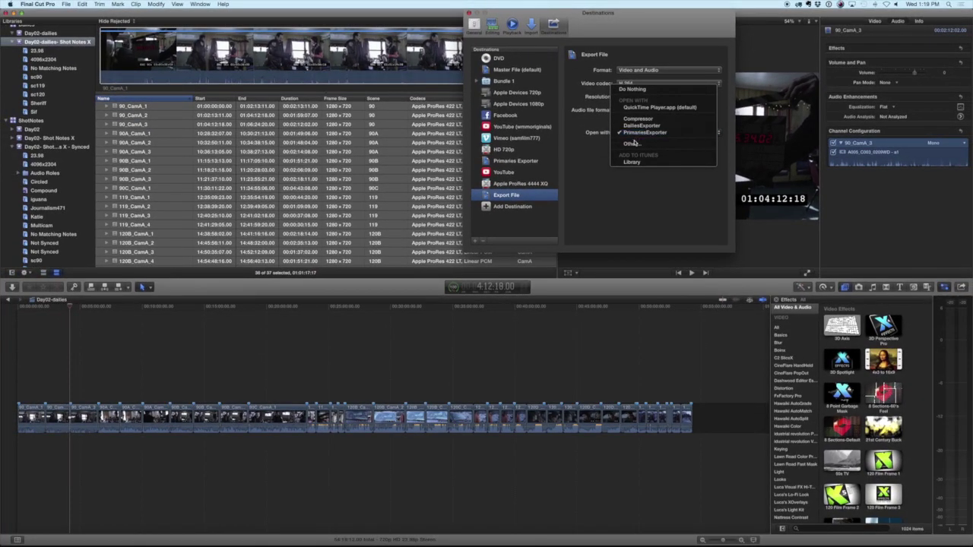
left_click(635, 143)
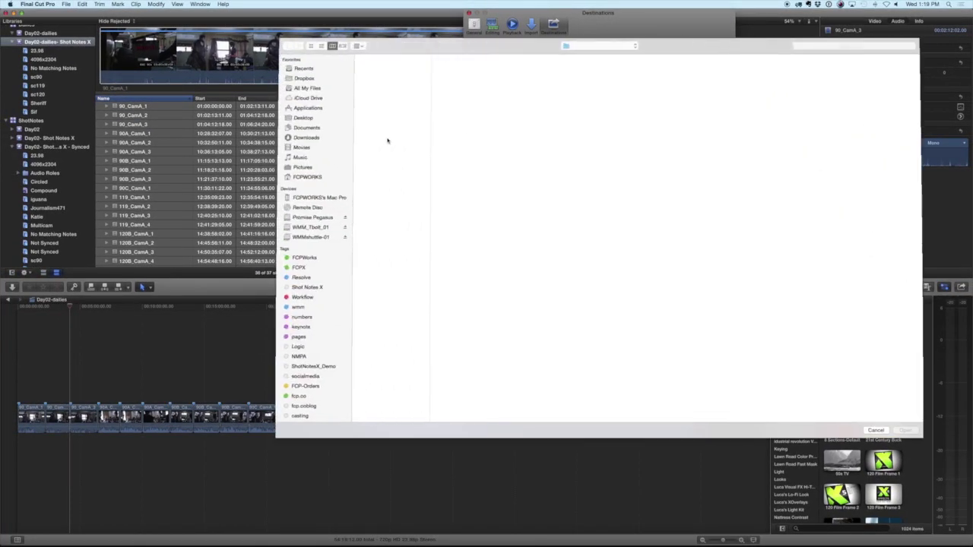
left_click(305, 108)
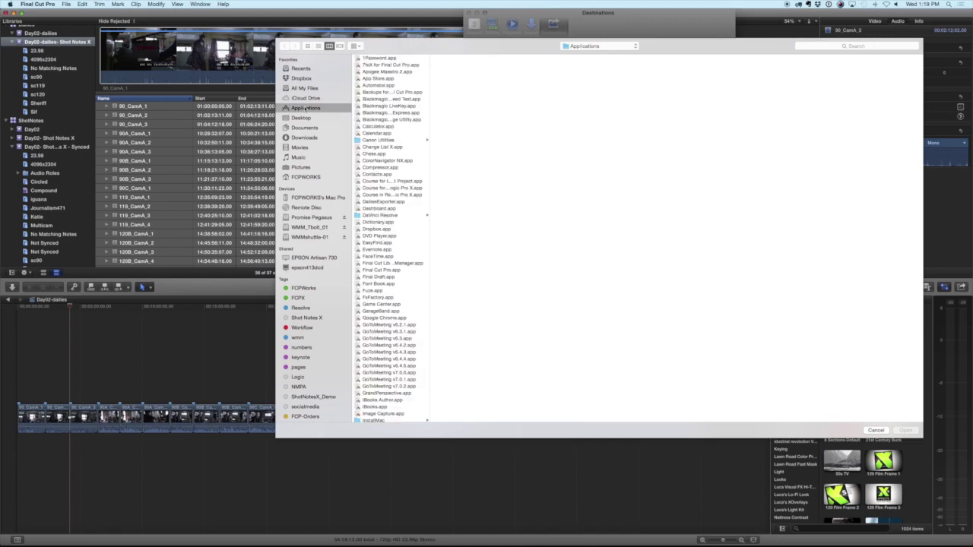
scroll(376, 182, "down", 5)
scroll(374, 188, "down", 3)
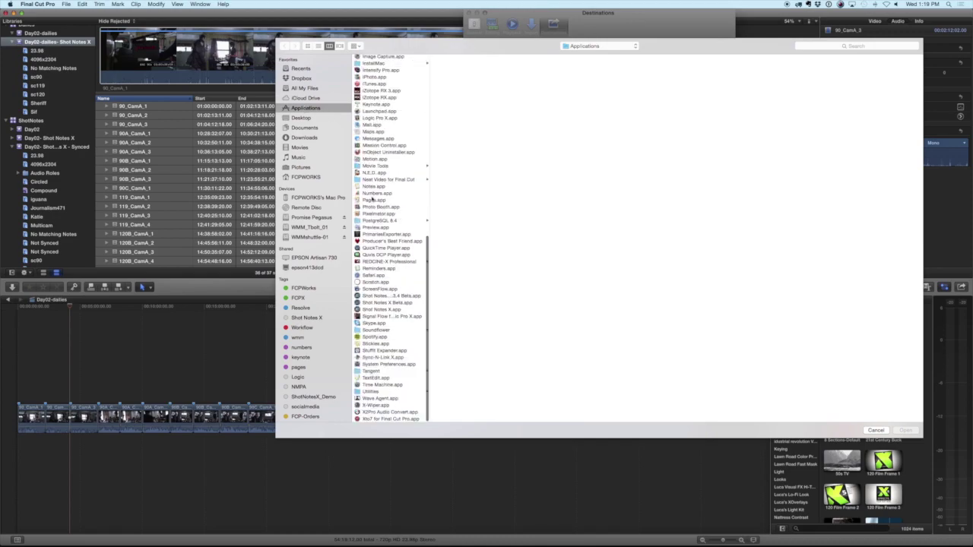
left_click(375, 235)
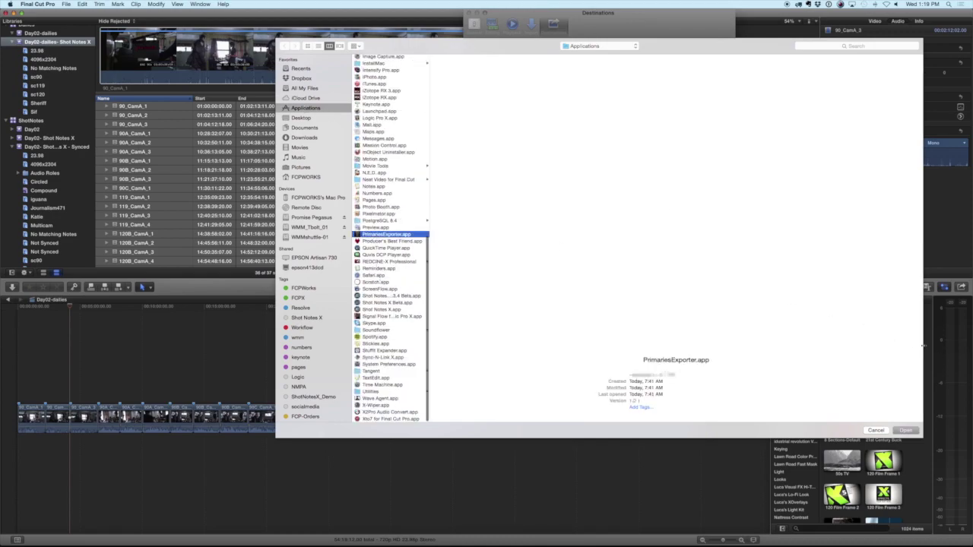
left_click(905, 431)
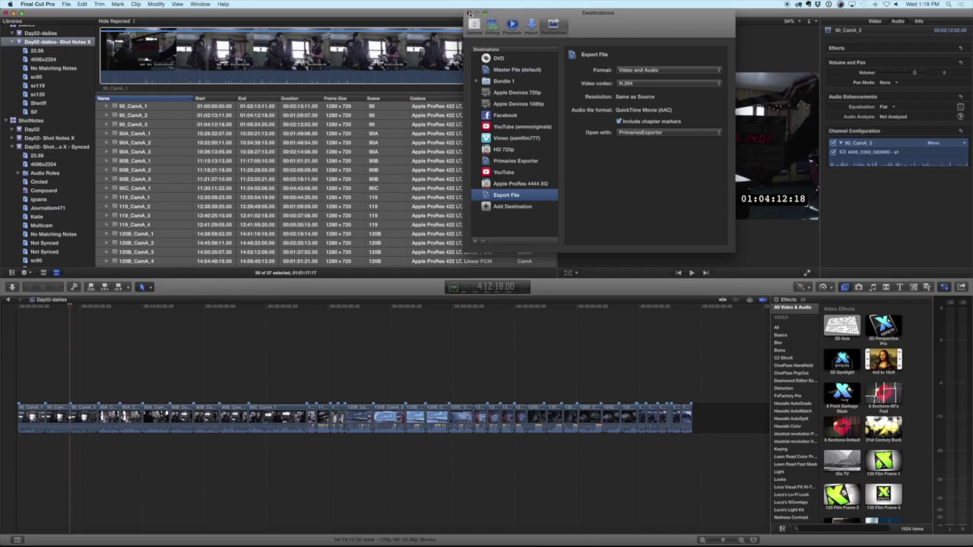
left_click(469, 13)
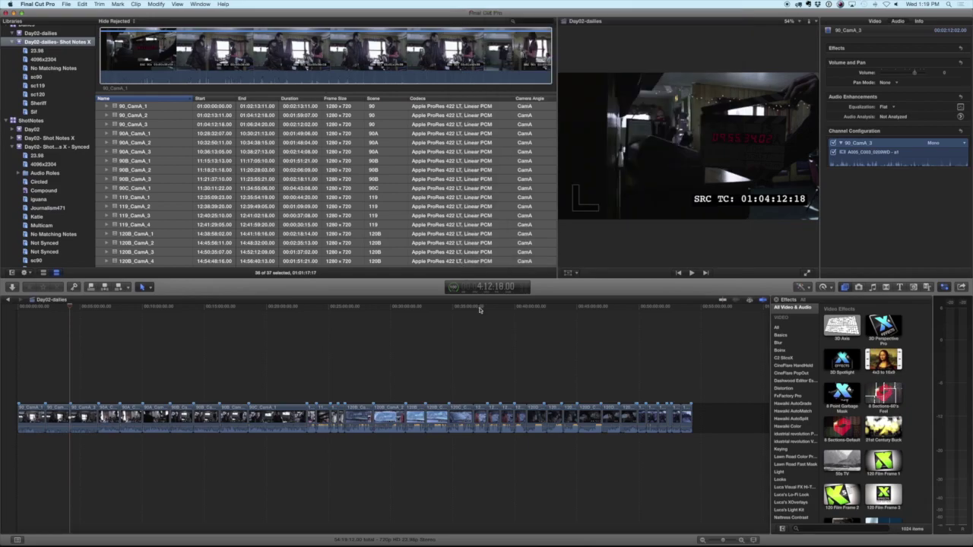
Step: Share the Day02-dailies project with the Export File destination, check its export settings, and continue to PrimariesExporter
left_click(962, 288)
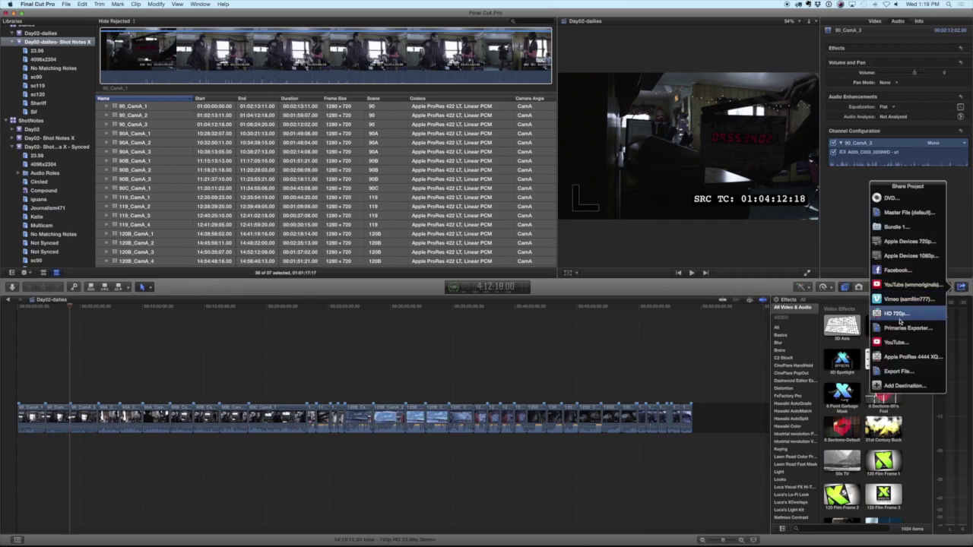
left_click(898, 371)
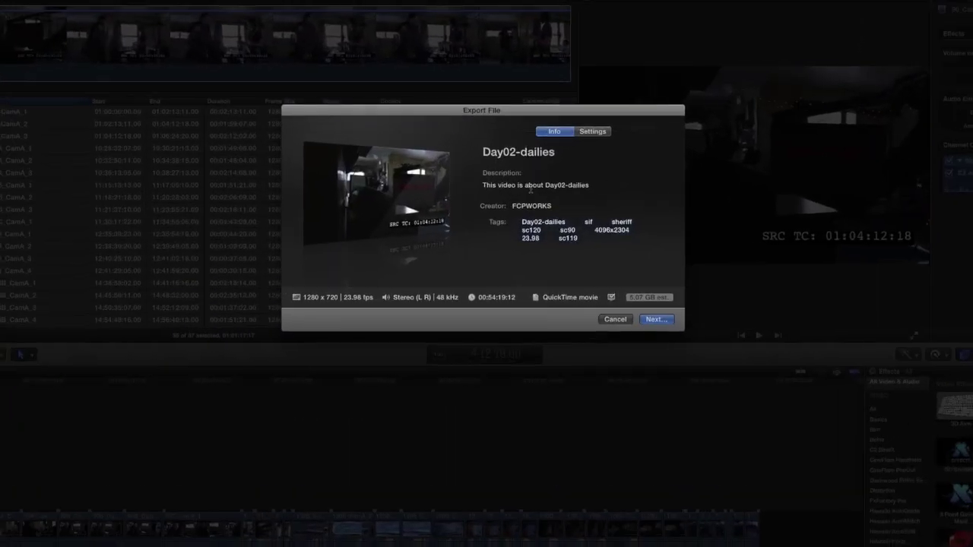
left_click(622, 146)
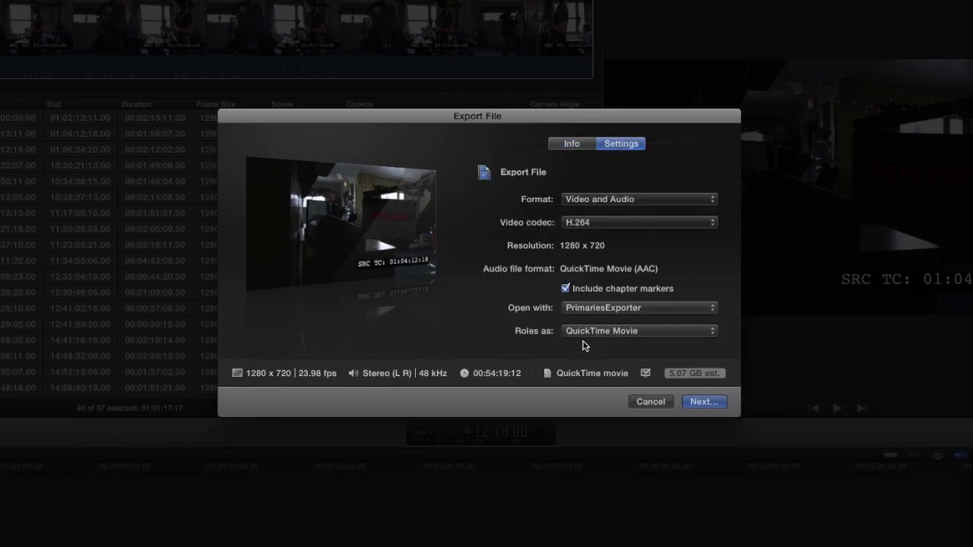
left_click(565, 145)
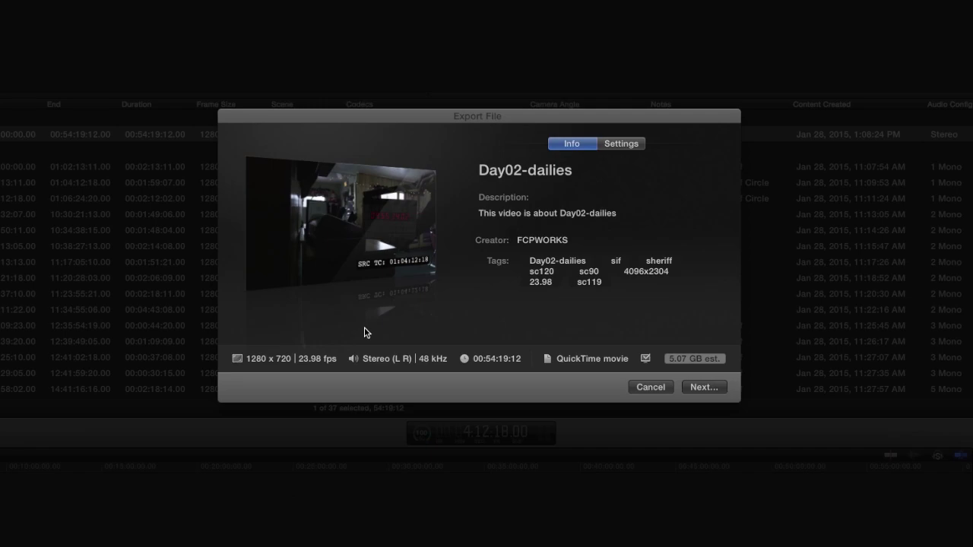
left_click(702, 387)
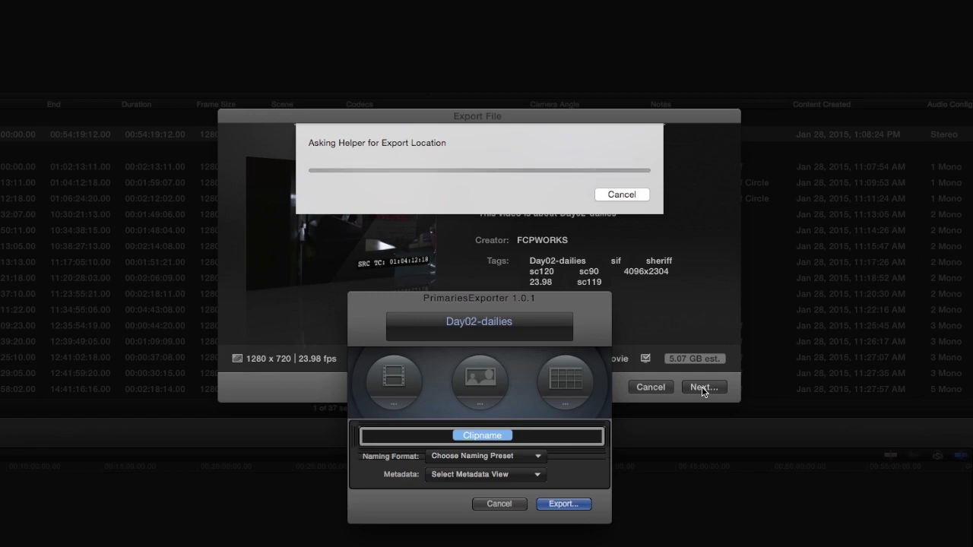
Step: Enable the video, image and metadata list exports in PrimariesExporter
left_click(394, 378)
left_click(477, 377)
left_click(563, 384)
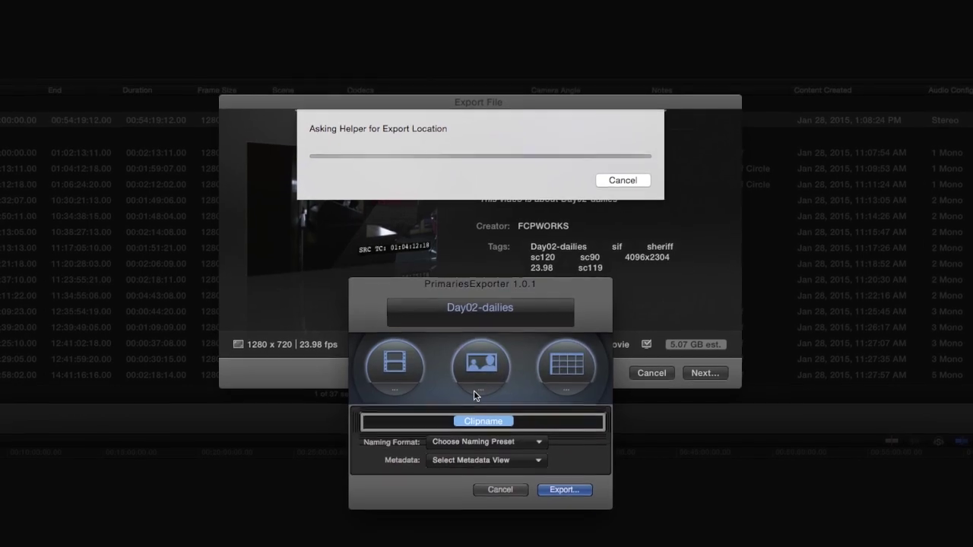
Step: Examine the marker, disabled-clip, output folder and file type options in the image, video and metadata list export settings
left_click(474, 406)
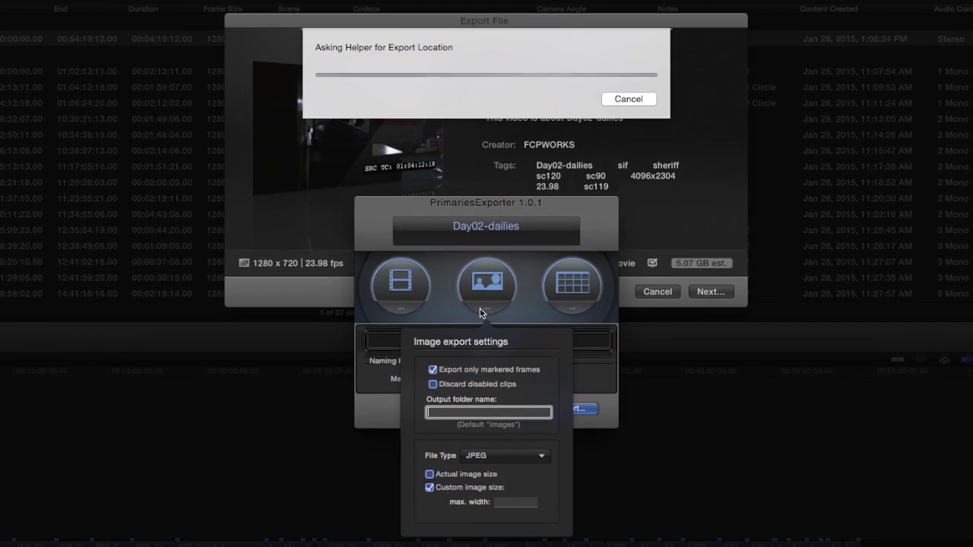
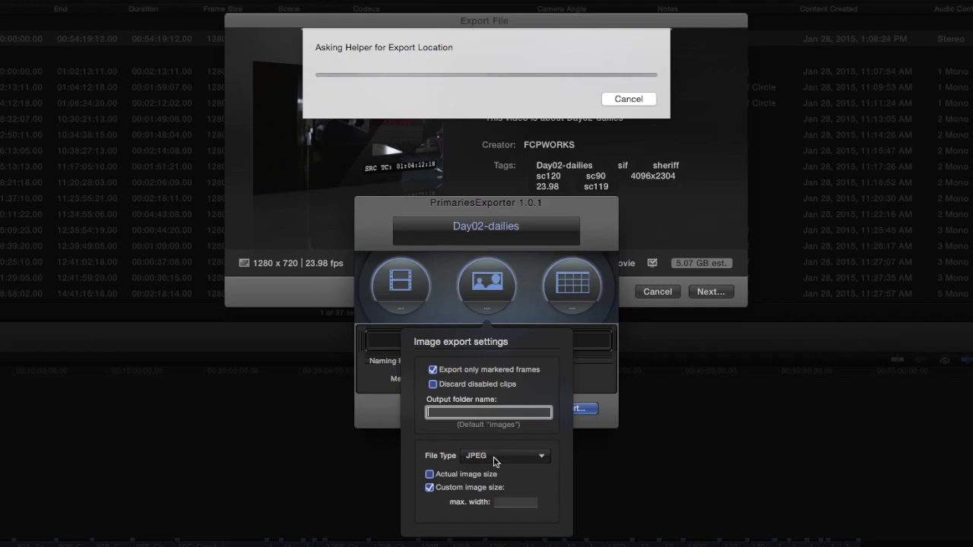
left_click(397, 307)
left_click(397, 307)
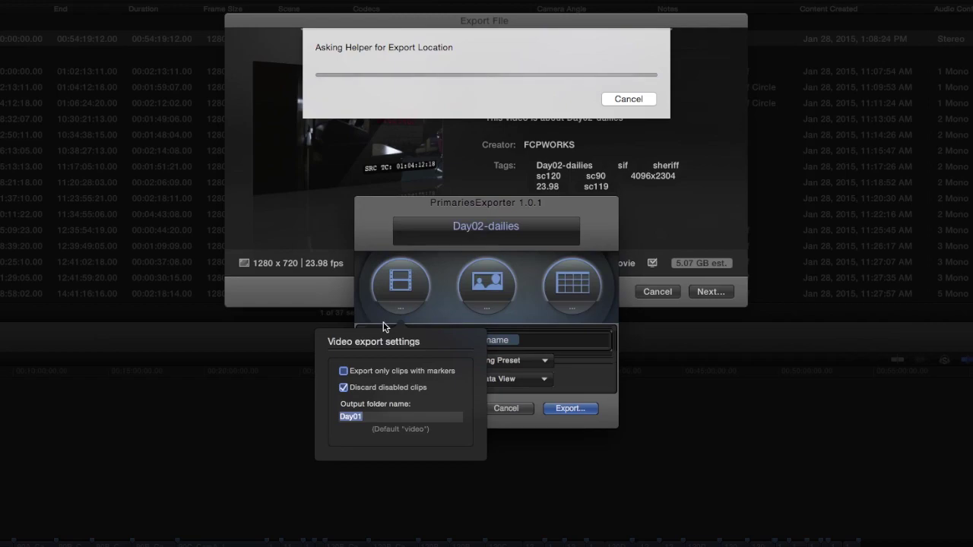
left_click(343, 371)
left_click(344, 372)
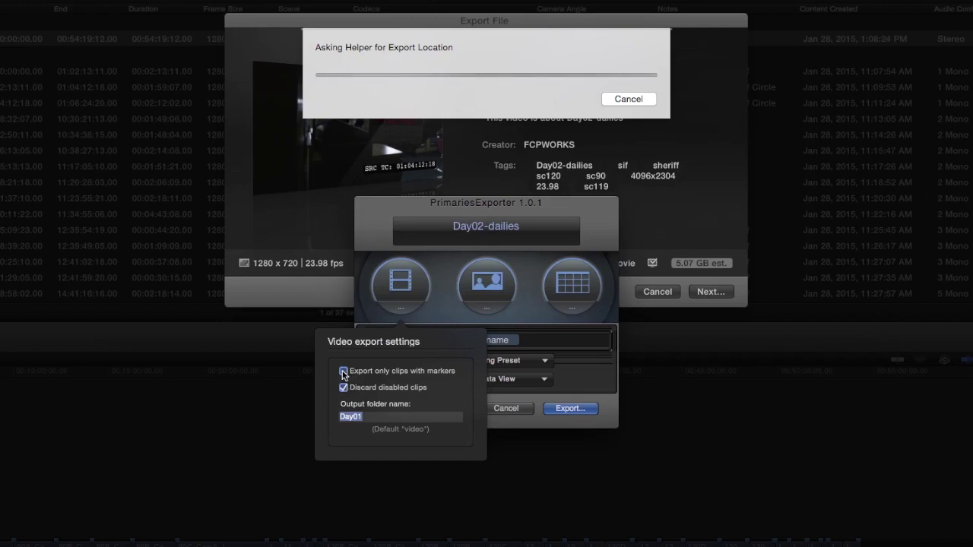
left_click(343, 372)
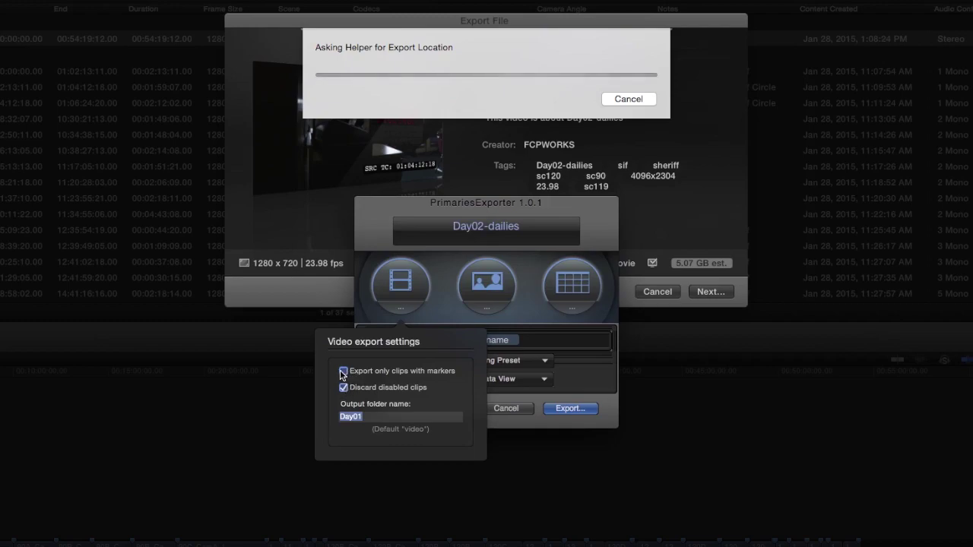
left_click(344, 388)
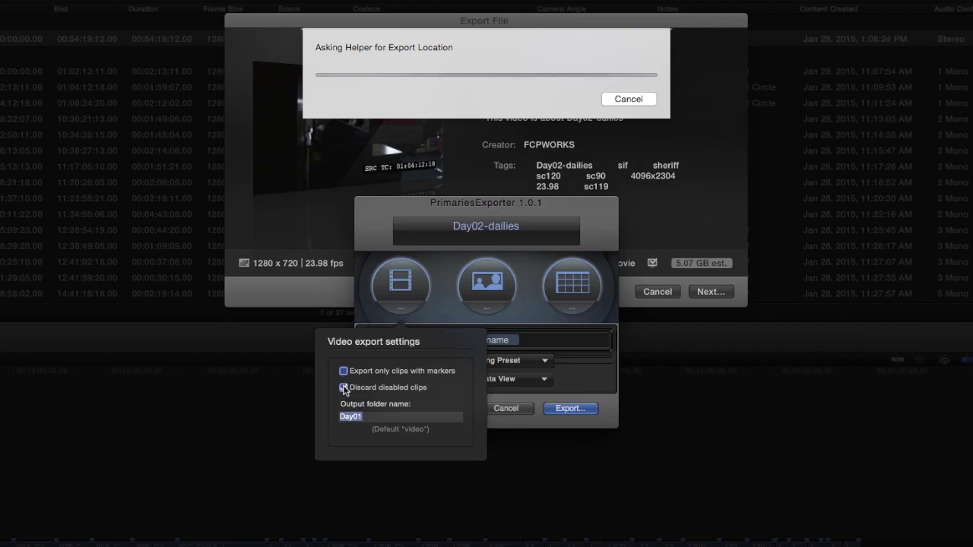
left_click(344, 387)
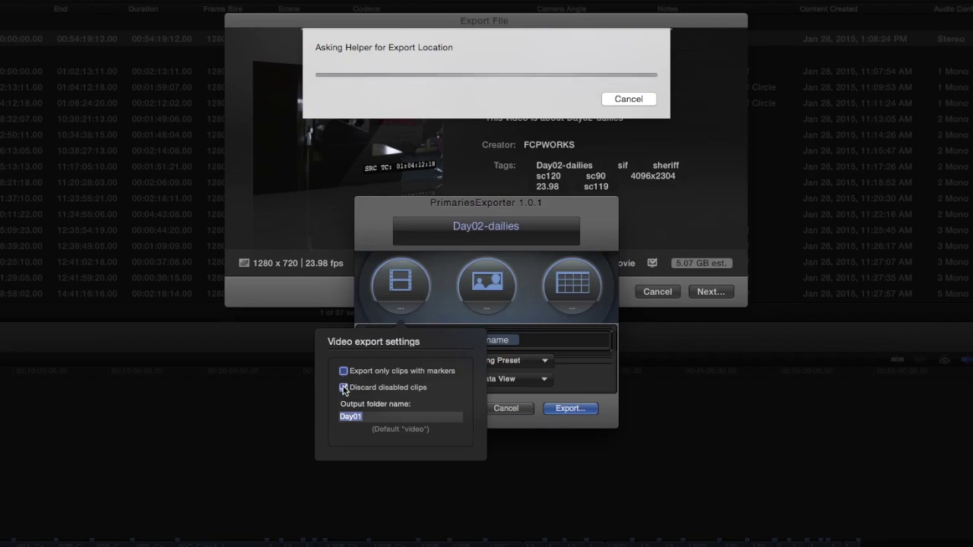
left_click(344, 388)
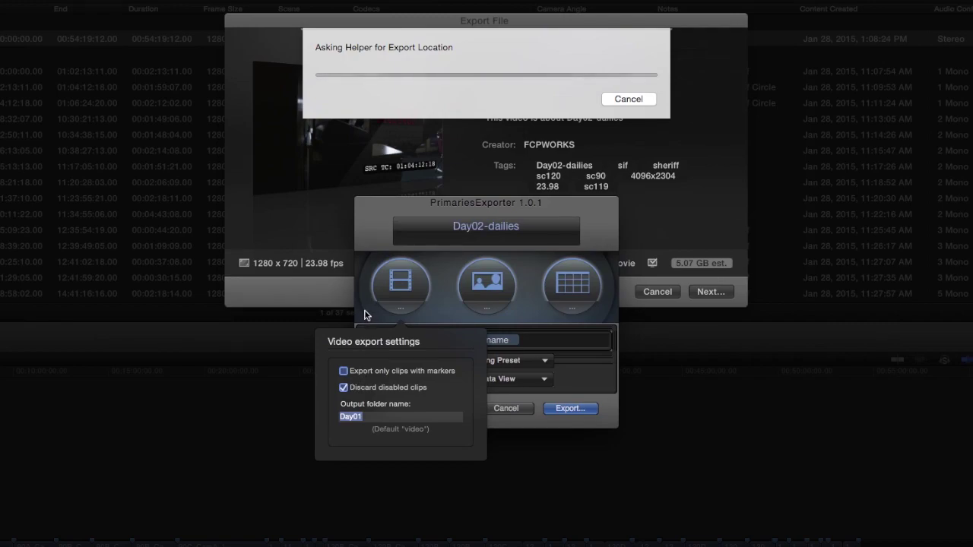
left_click(585, 310)
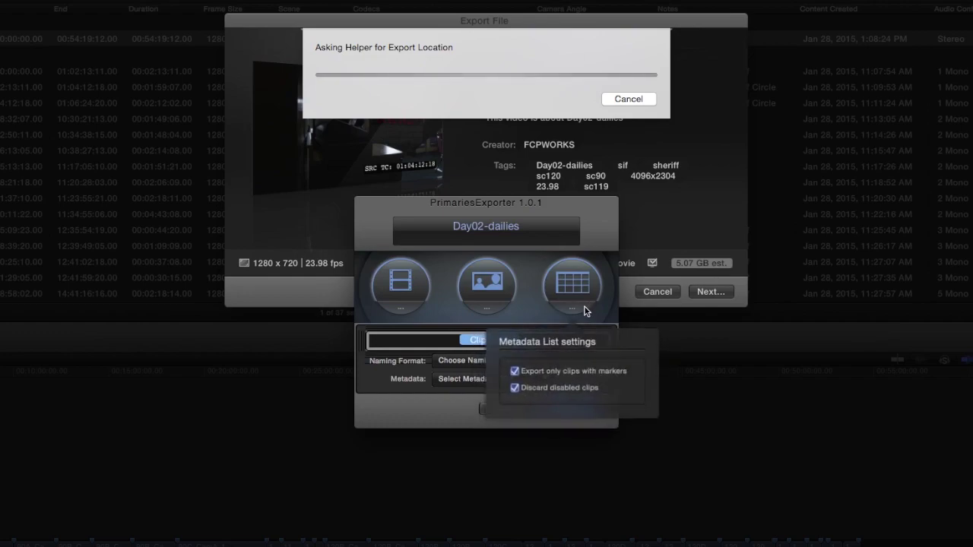
left_click(532, 314)
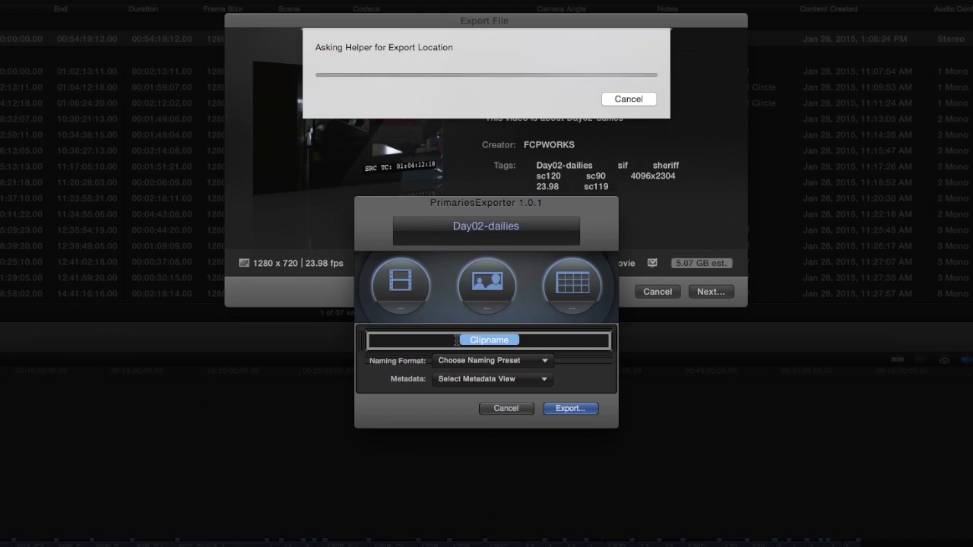
Step: Set the metadata view to Extended and start the export
left_click(465, 382)
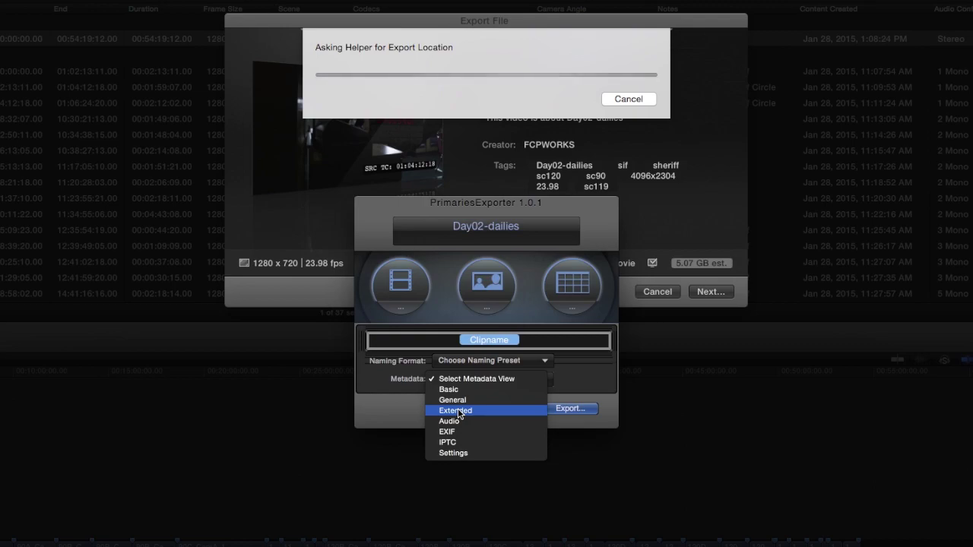
left_click(458, 410)
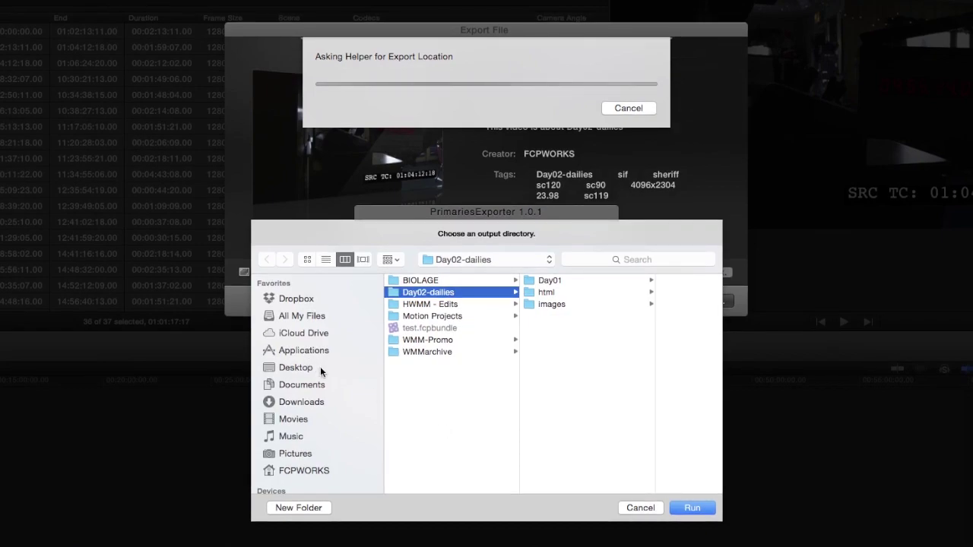
Step: Create a folder named Primariesexporter-day02-final on the Promise Pegasus drive and run the export into it
scroll(319, 388, "down", 1)
scroll(320, 388, "down", 3)
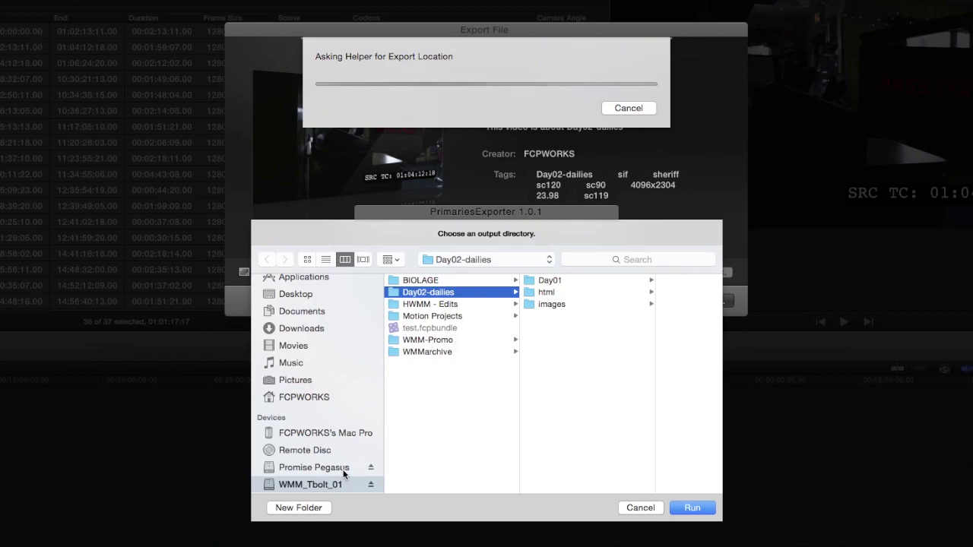
left_click(319, 467)
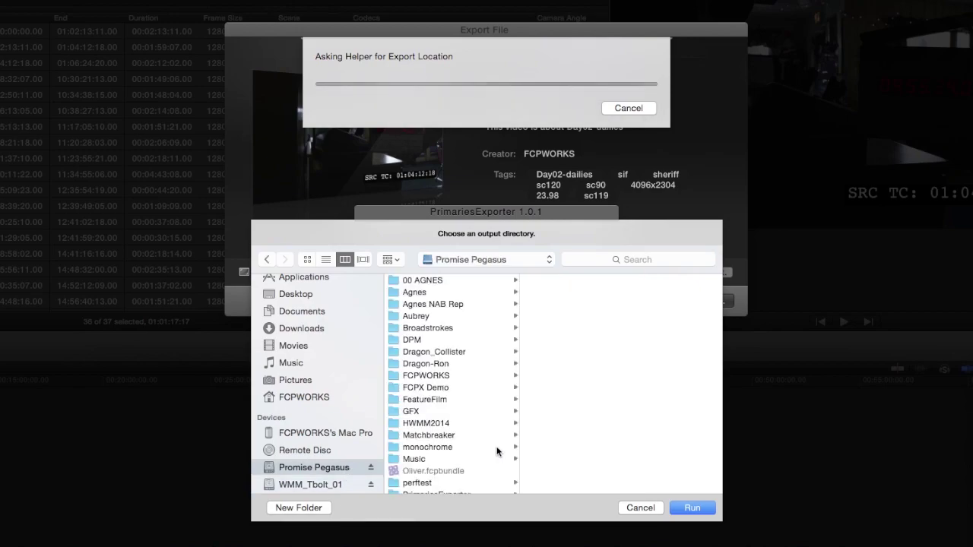
key("super+shift+n")
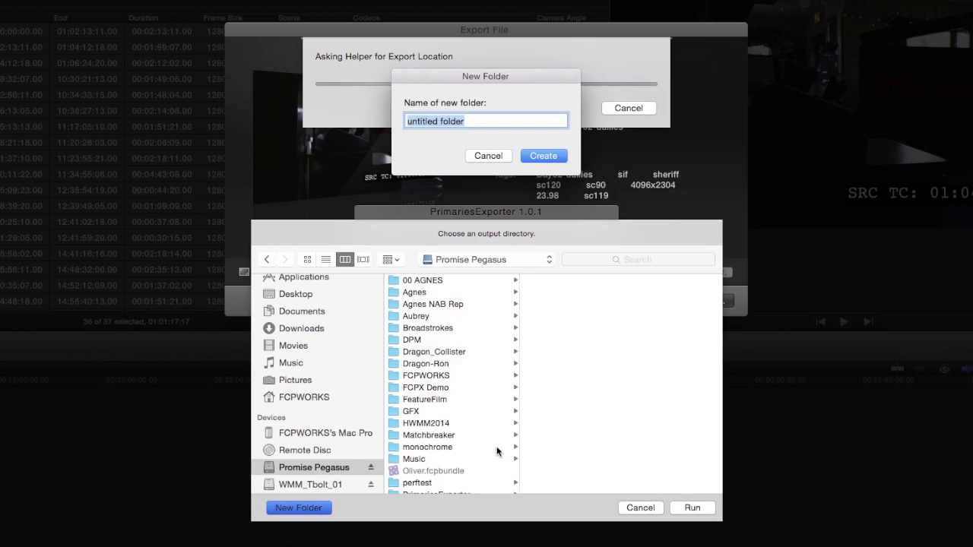
type("Pri")
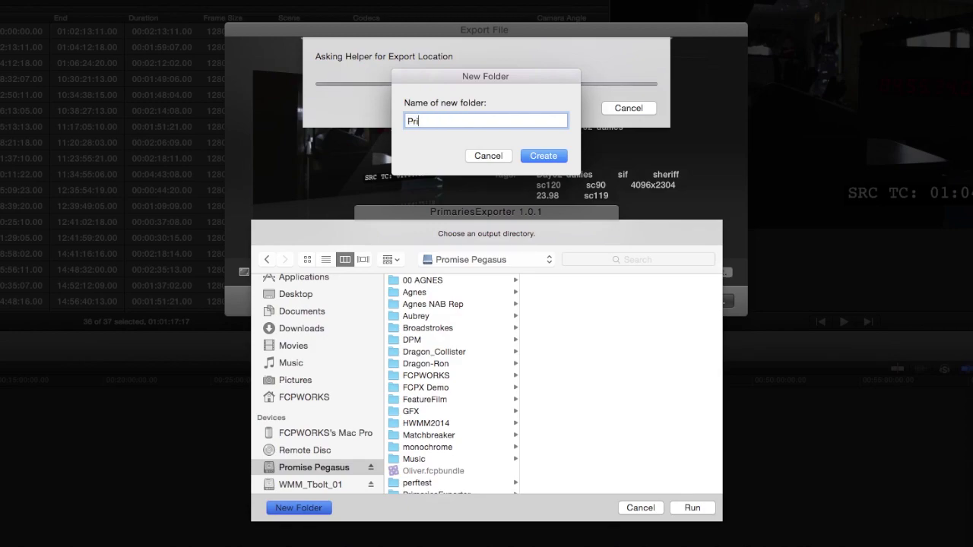
type("mariesexporter")
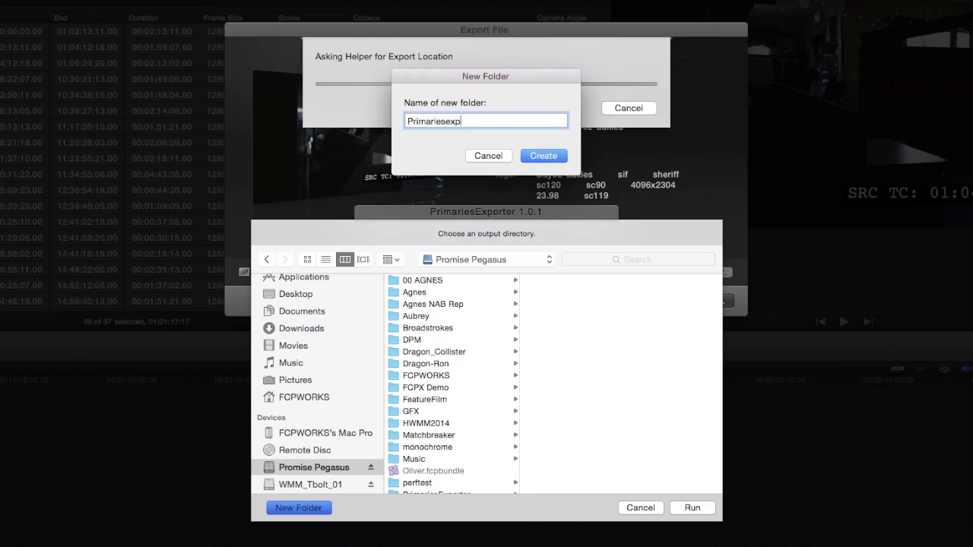
type("day")
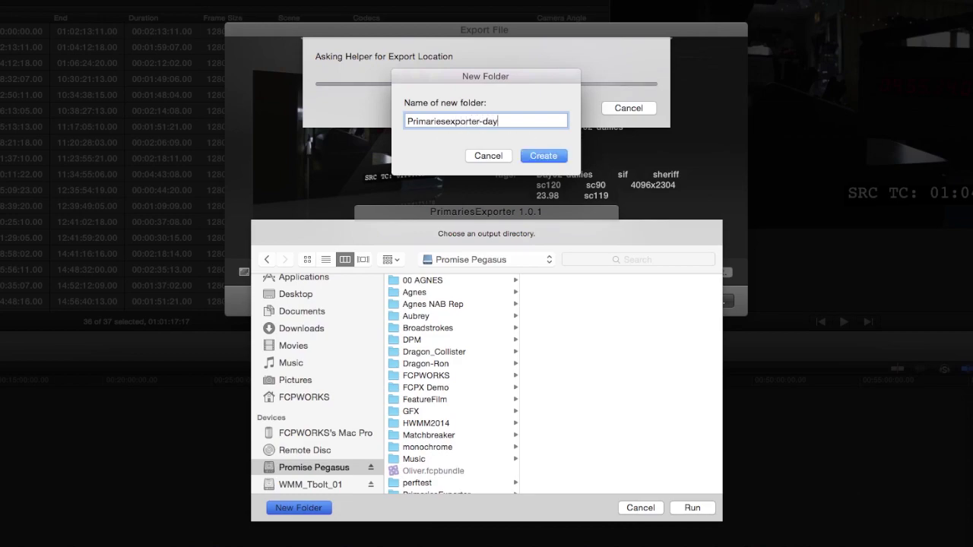
type("02-final")
left_click(547, 157)
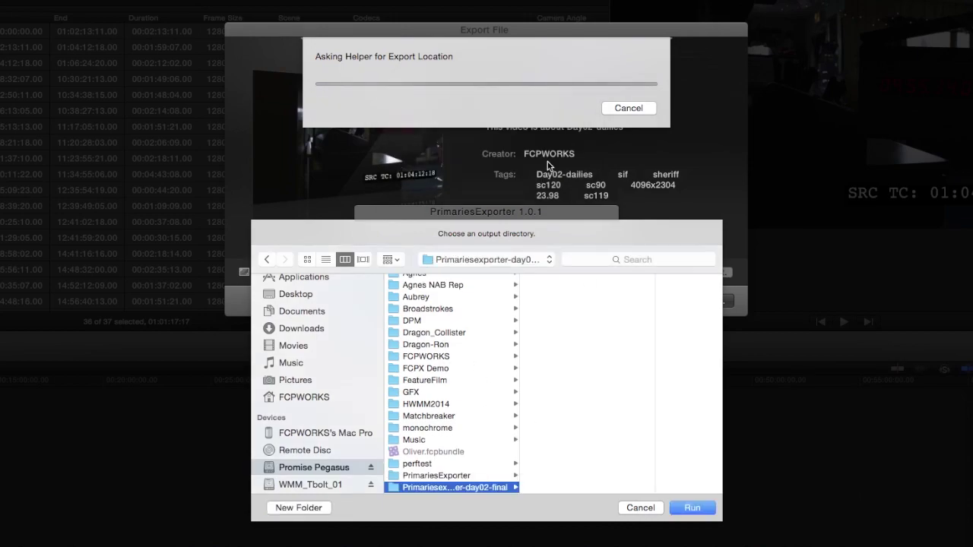
scroll(274, 358, "up", 3)
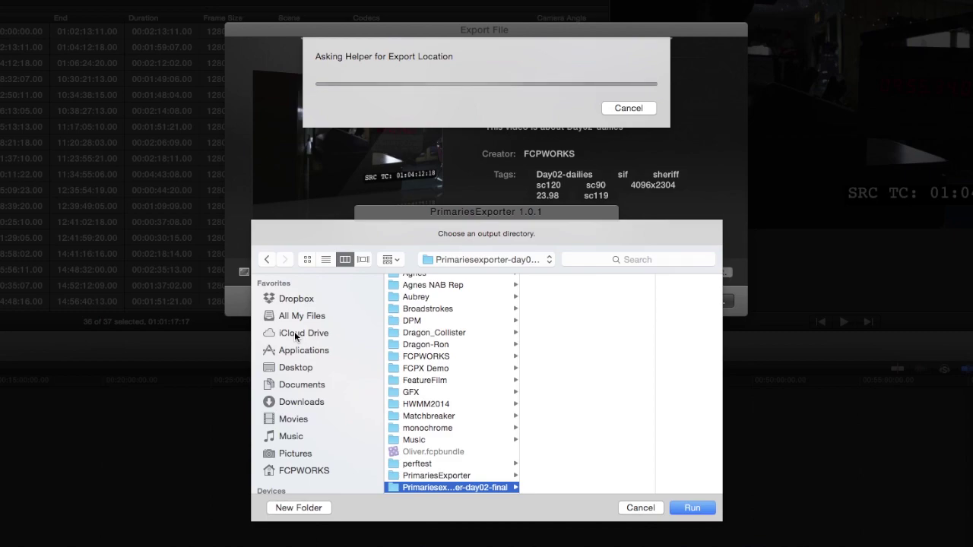
left_click(693, 507)
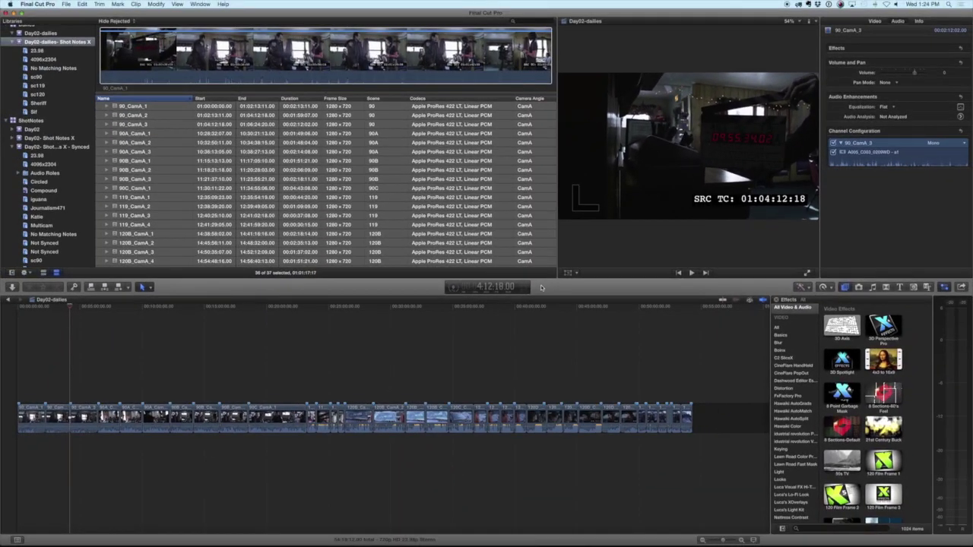
Step: Check the progress of the Day02-dailies sharing task in Background Tasks and close the progress window
left_click(453, 289)
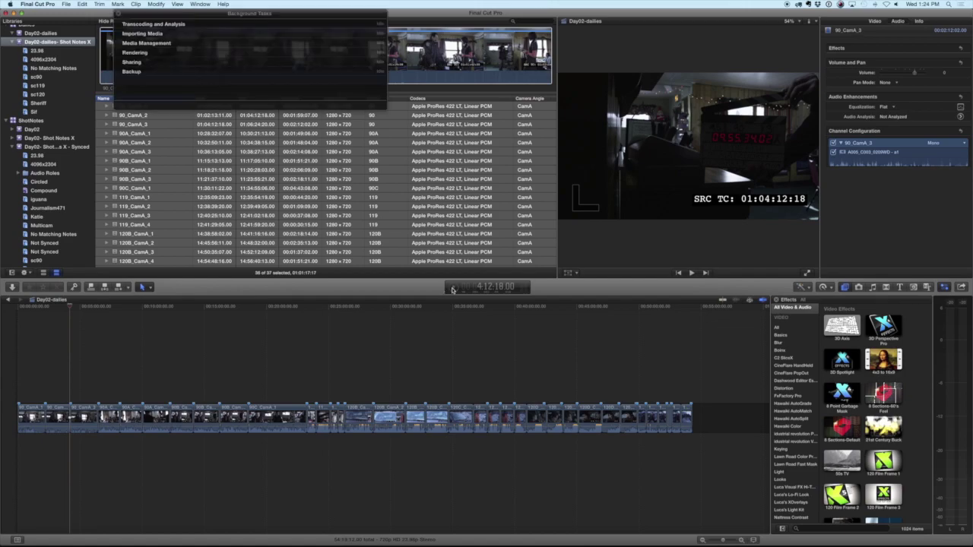
left_click(119, 63)
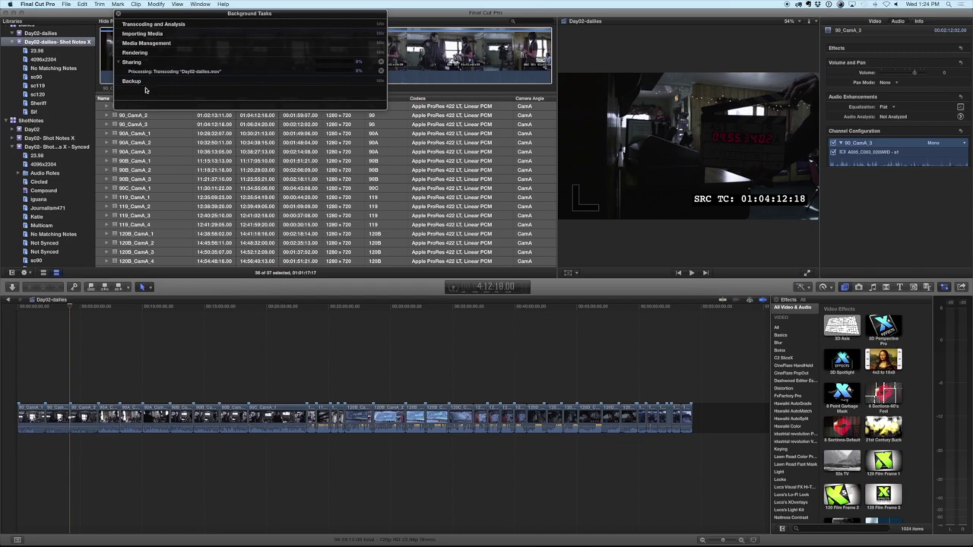
left_click(288, 298)
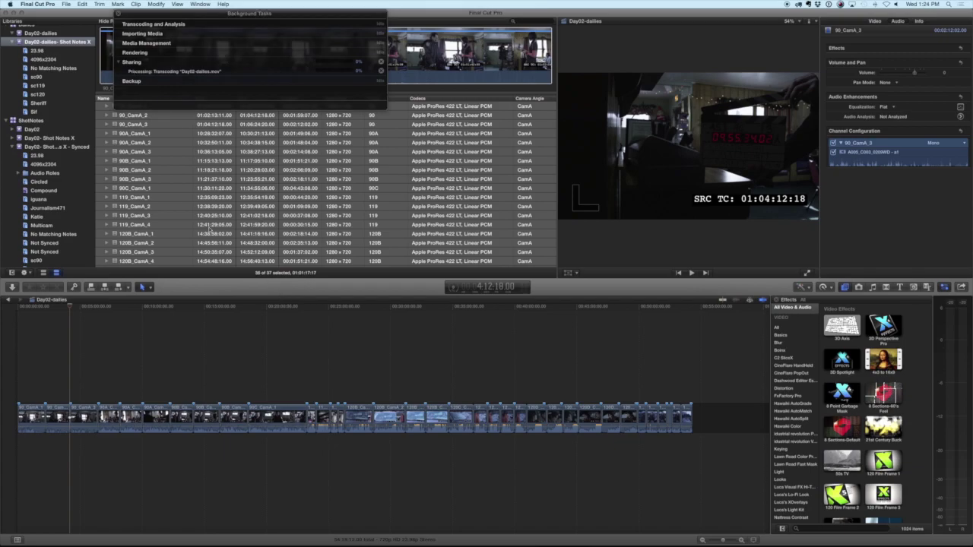
left_click(118, 14)
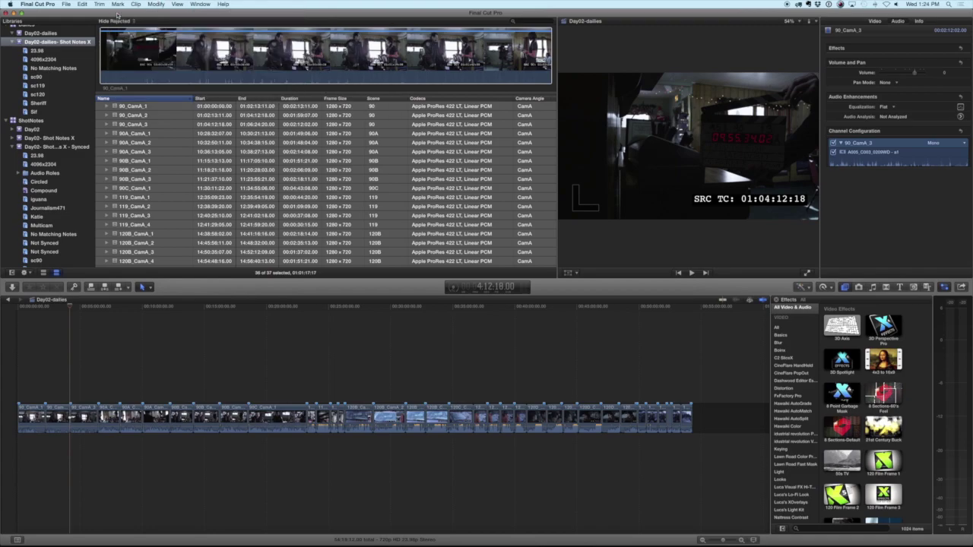
left_click(117, 114)
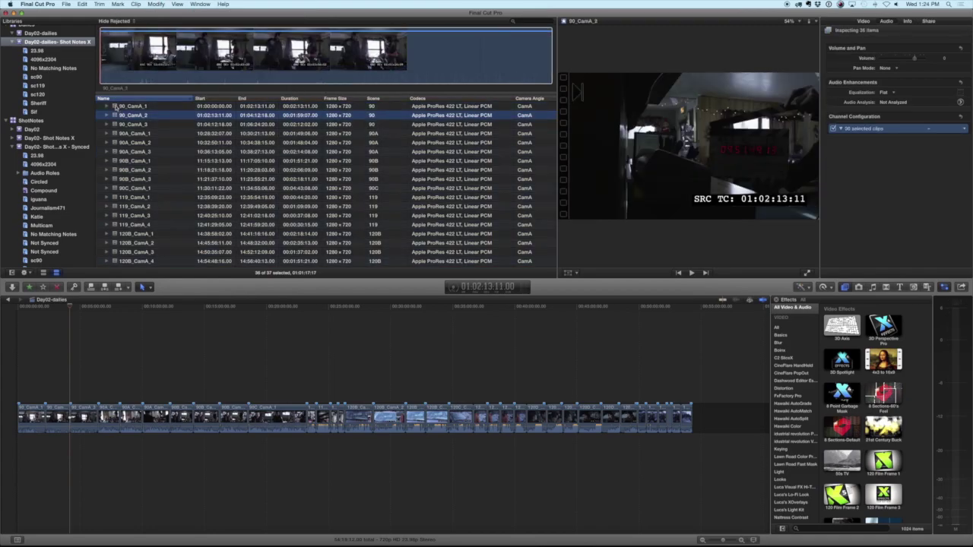
left_click(114, 107)
left_click(114, 124)
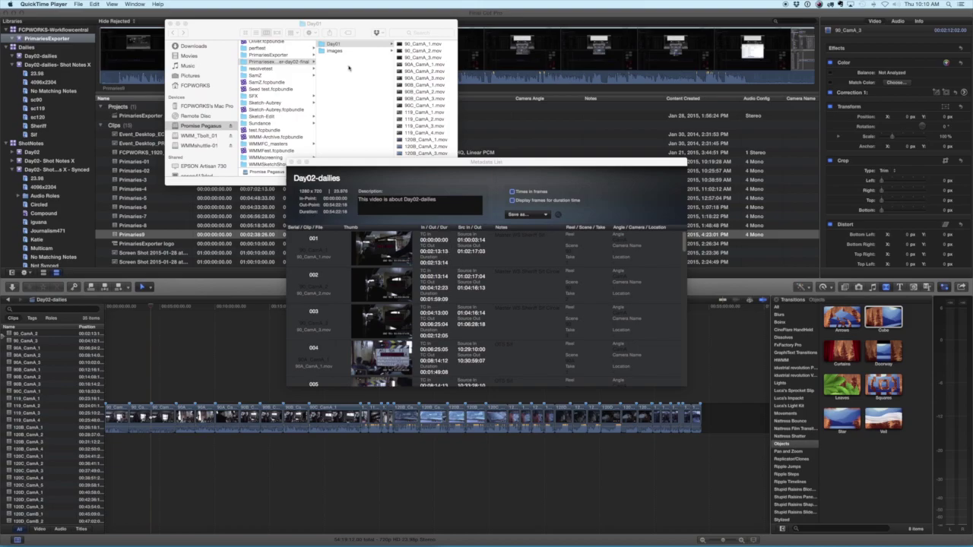
Step: Examine the exported movie files in the Day01 folder of Primariesexporter-day02-final, previewing 120D_CamA_3.mov
left_click(353, 23)
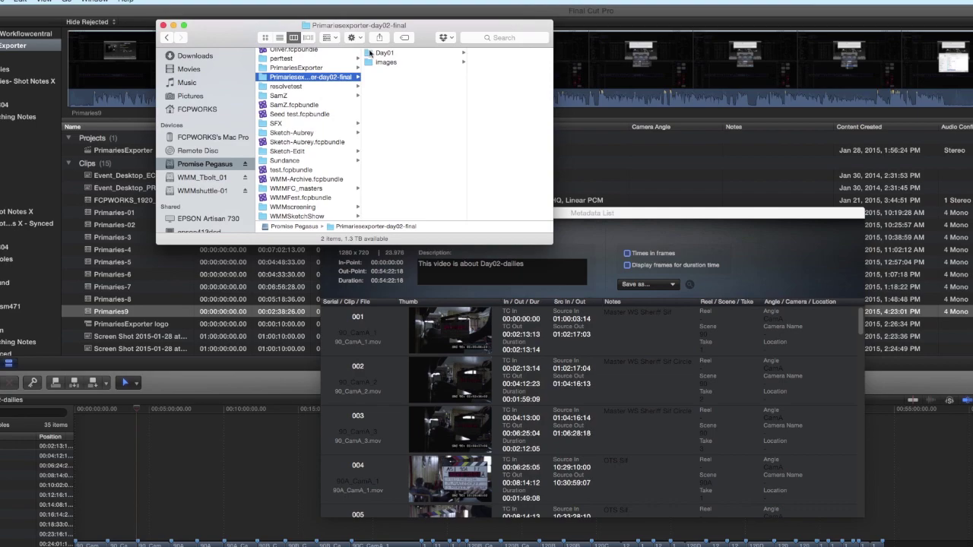
left_click(365, 51)
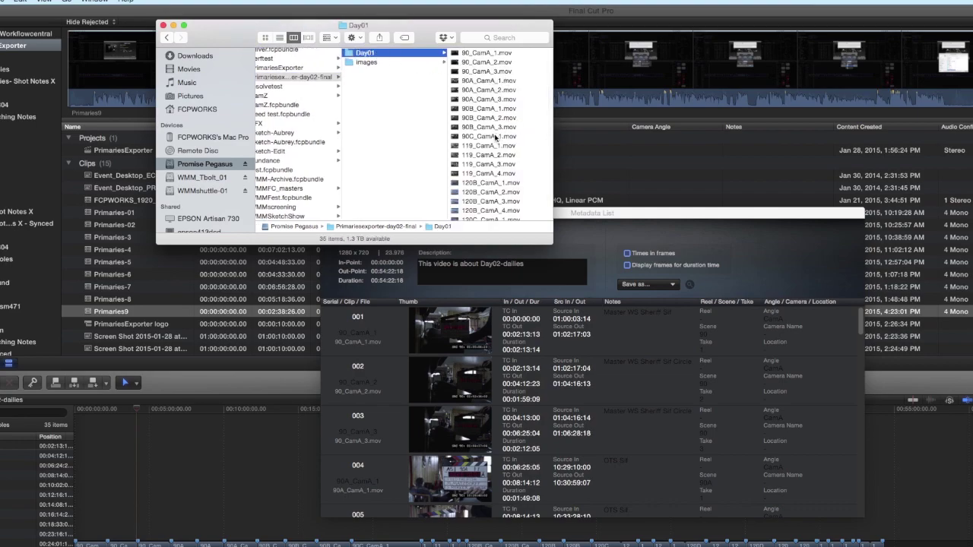
scroll(492, 142, "down", 5)
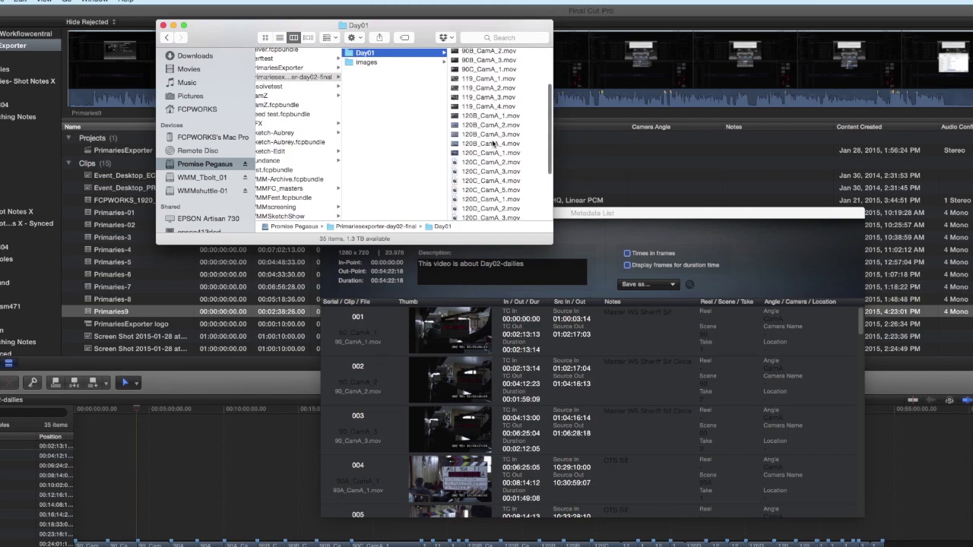
scroll(493, 142, "down", 2)
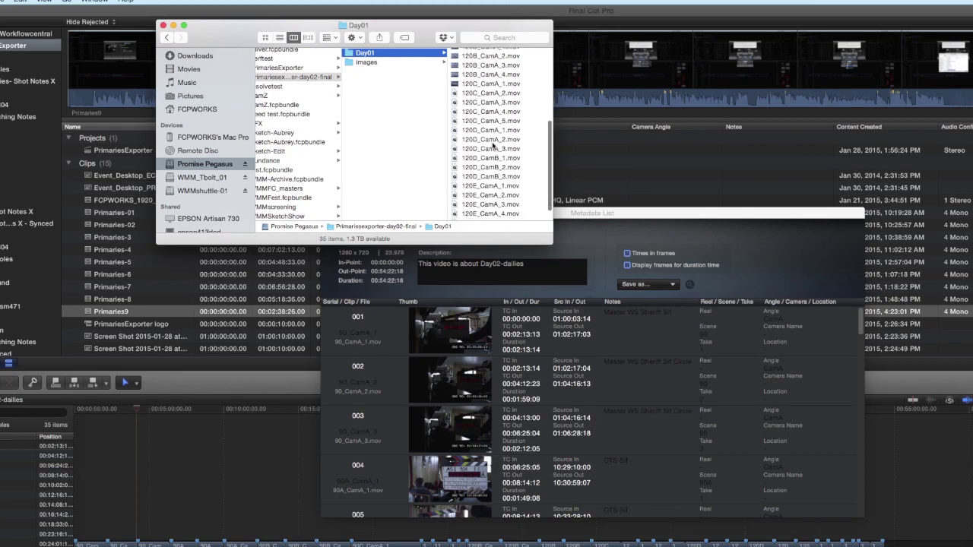
left_click(492, 147)
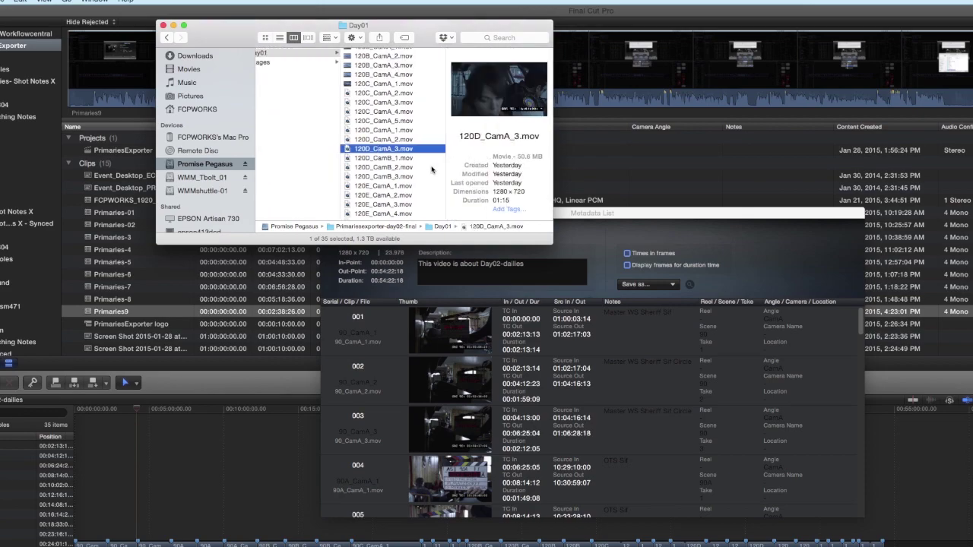
scroll(431, 169, "left", 3)
scroll(430, 169, "right", 3)
scroll(409, 157, "left", 3)
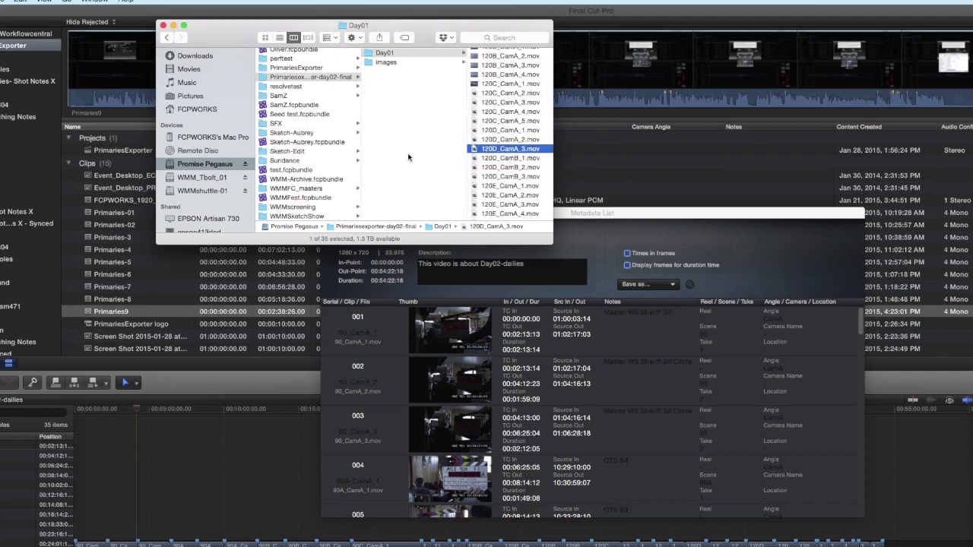
Step: Preview several exported slate stills in the images folder, including 90A_CamA_2.11906.jpg and 119_CamA_1.33580.jpg
left_click(387, 63)
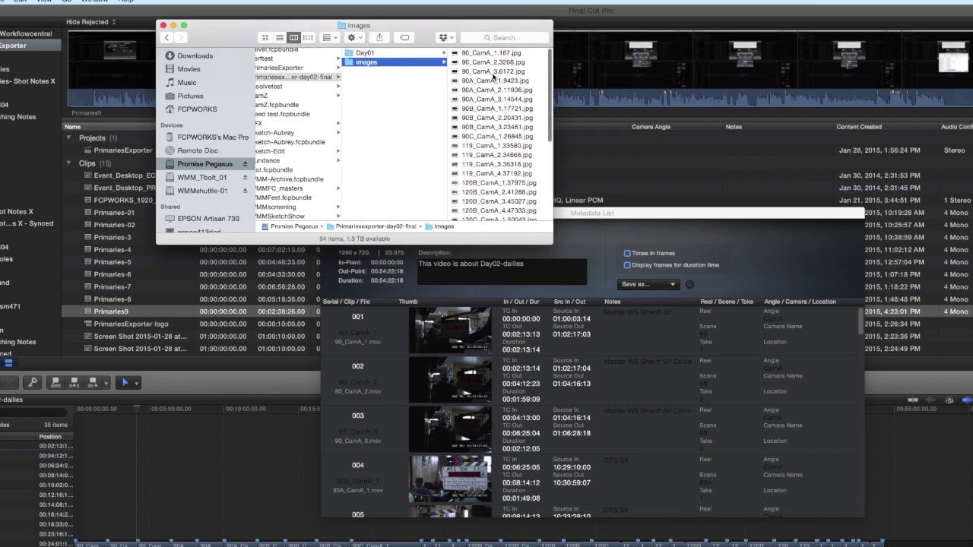
left_click(484, 89)
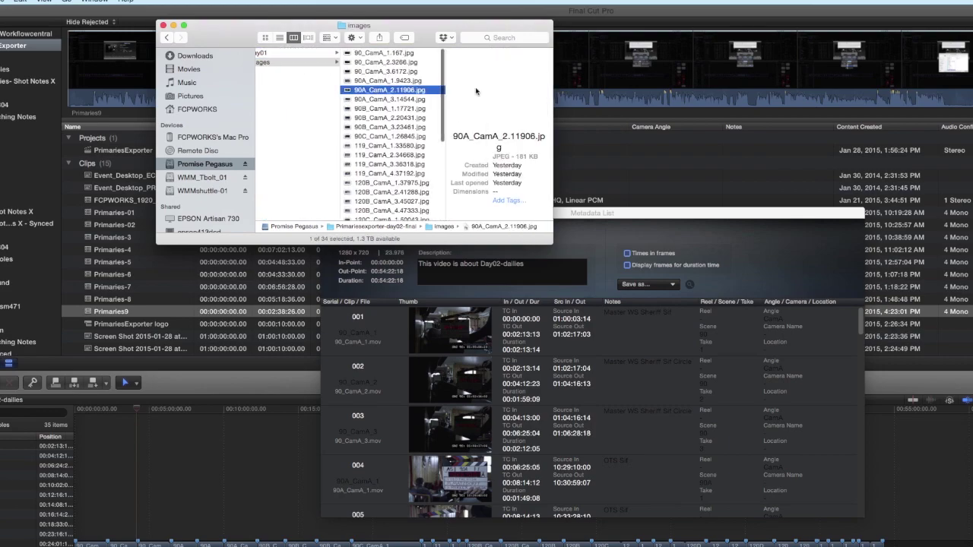
scroll(365, 114, "down", 1)
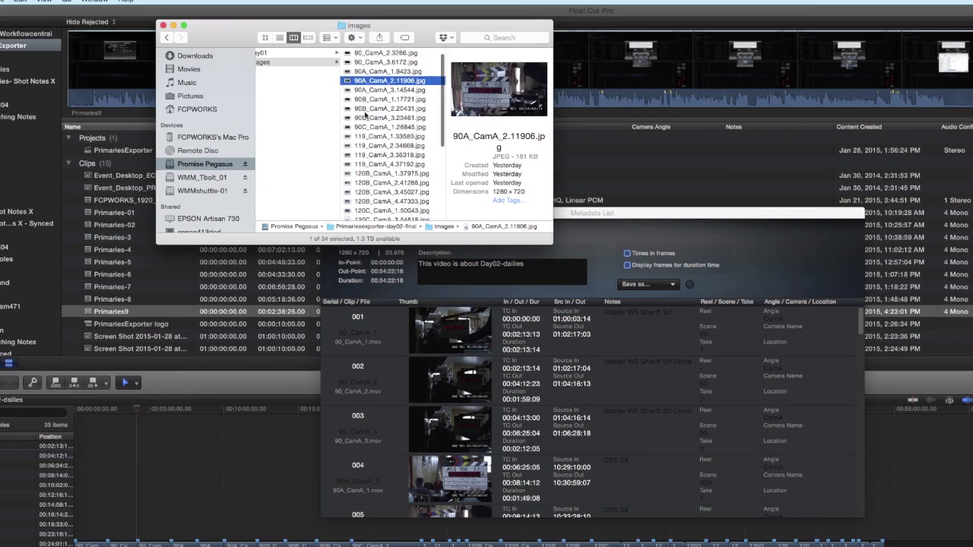
left_click(365, 111)
key("Down")
key("Down")
key("Down")
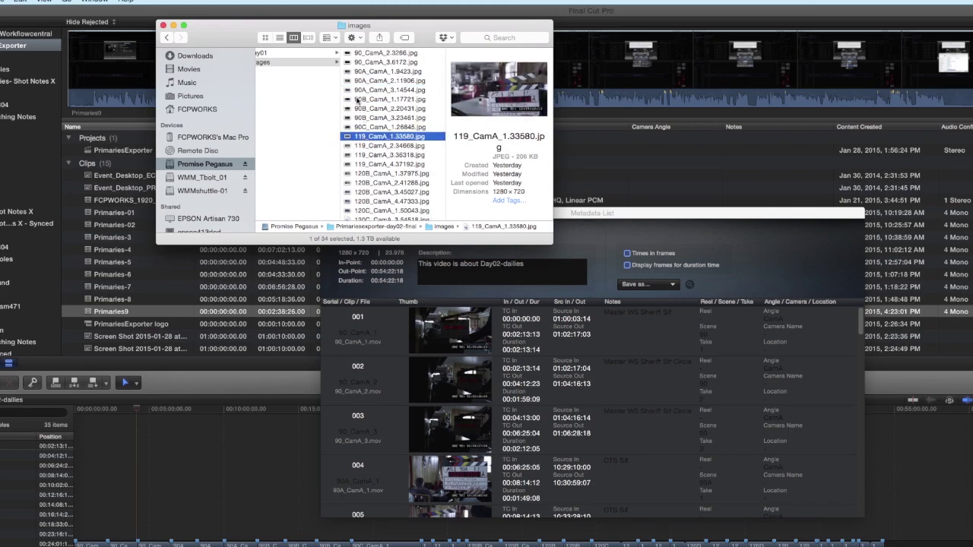
Step: Save the Day02-dailies metadata list from PrimariesExporter as an Excel file
left_click(680, 216)
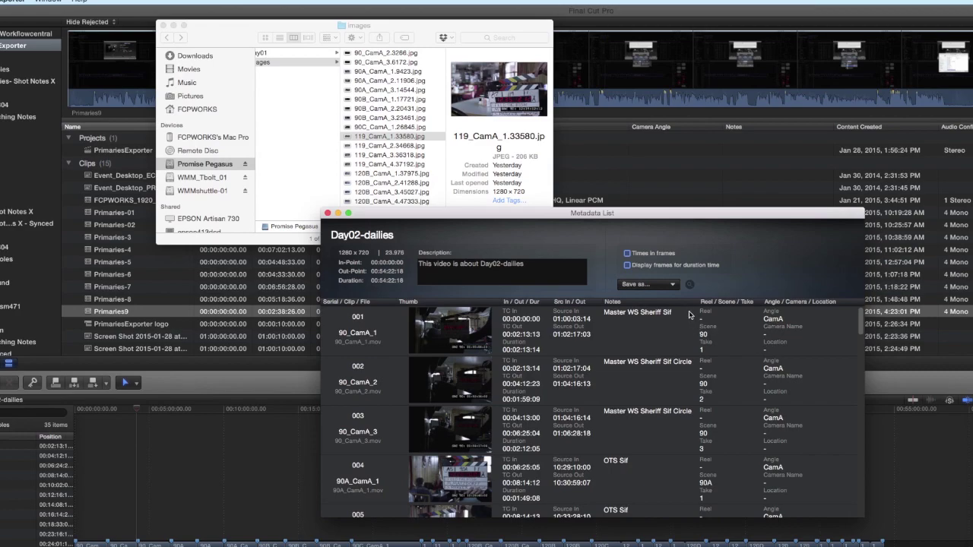
left_click(672, 286)
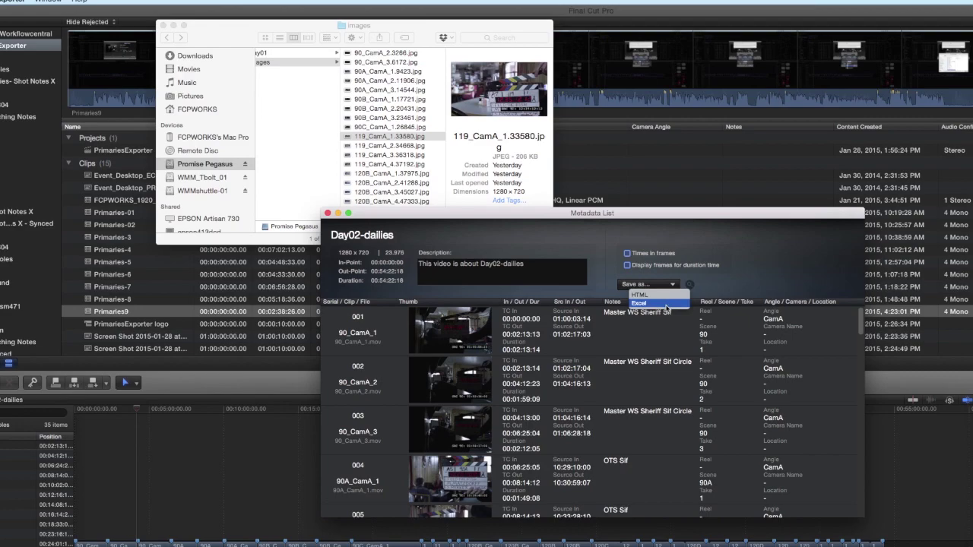
left_click(666, 305)
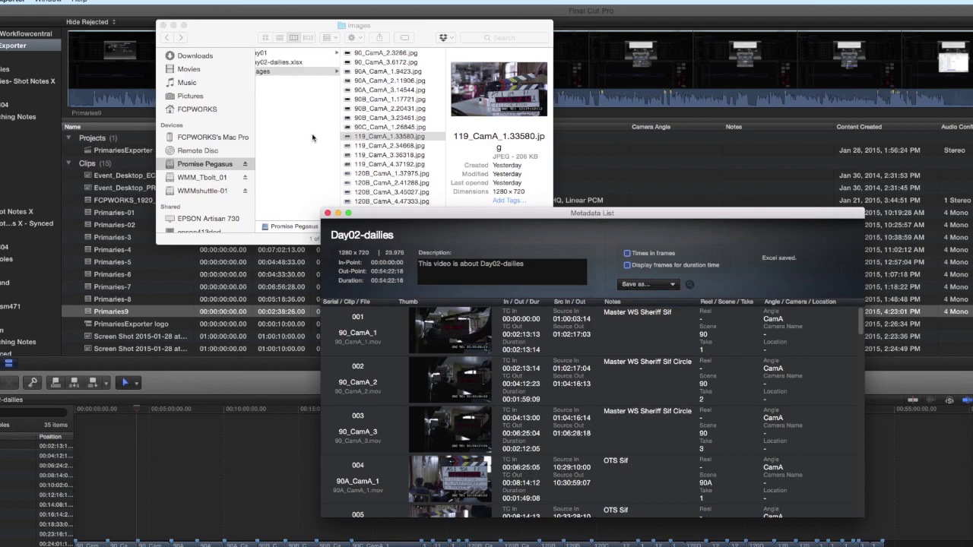
Step: Open Day02-dailies.xlsx from the export folder in Numbers and dismiss the import warnings
scroll(298, 108, "left", 3)
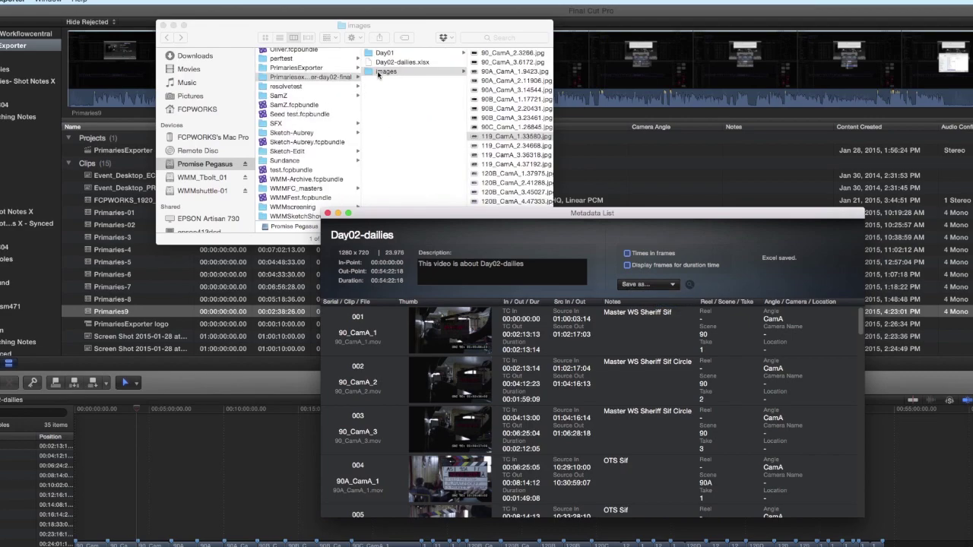
left_click(377, 67)
left_click(366, 63)
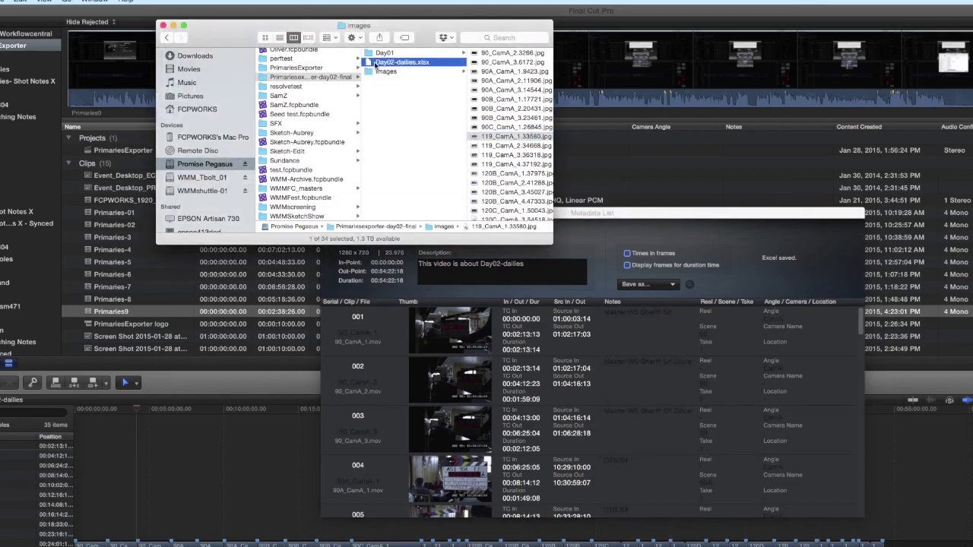
right_click(364, 65)
mouse_move(383, 76)
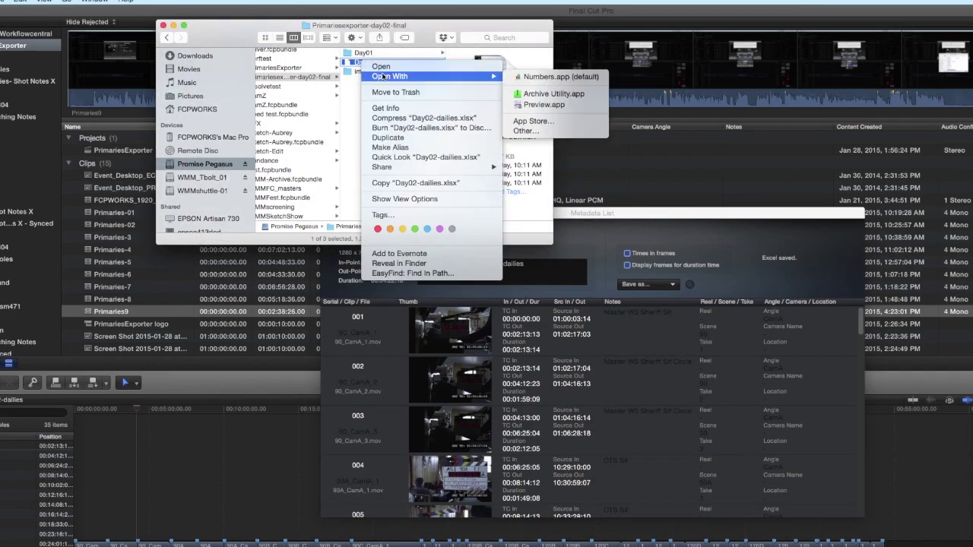
left_click(534, 79)
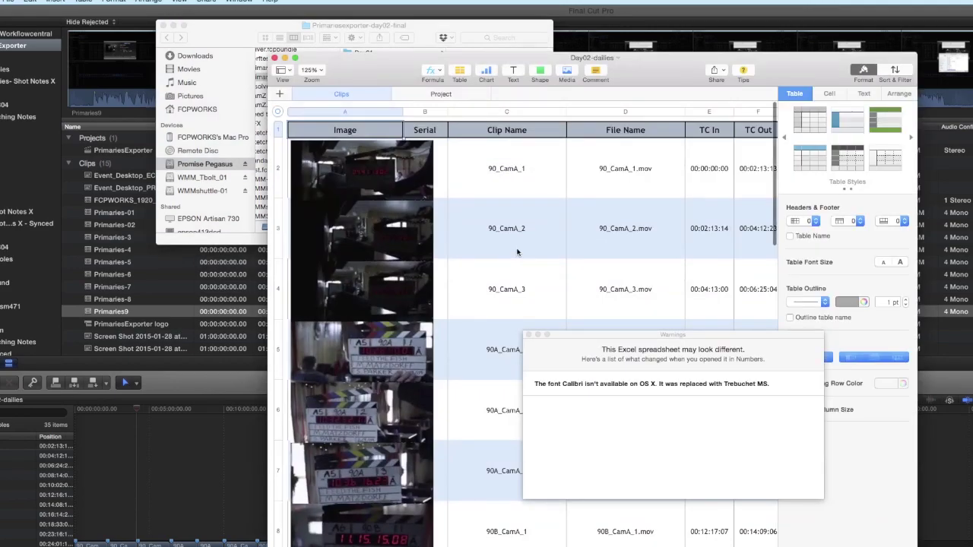
left_click(529, 335)
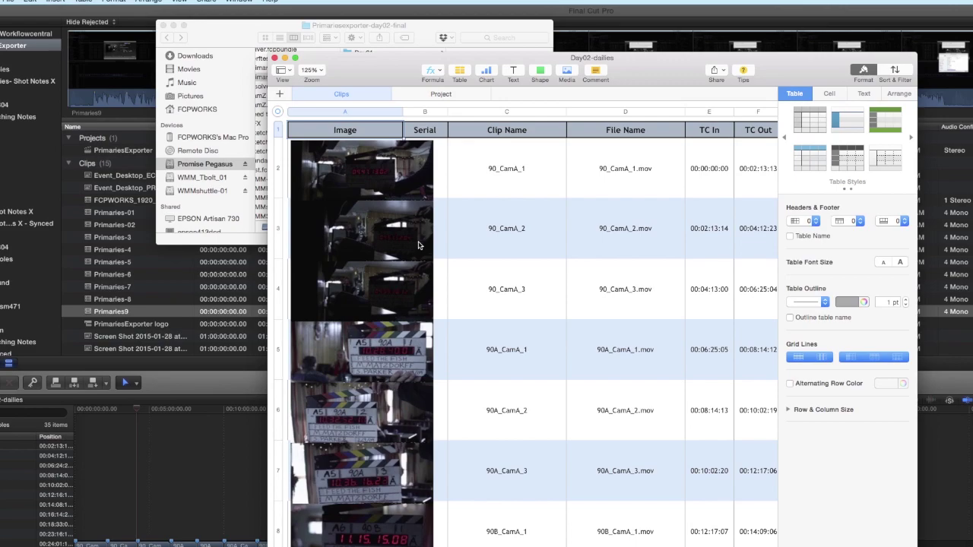
Step: Examine the Clips sheet's timecode, notes, scene, take and angle columns across the whole table
scroll(423, 248, "down", 1)
scroll(425, 248, "right", 5)
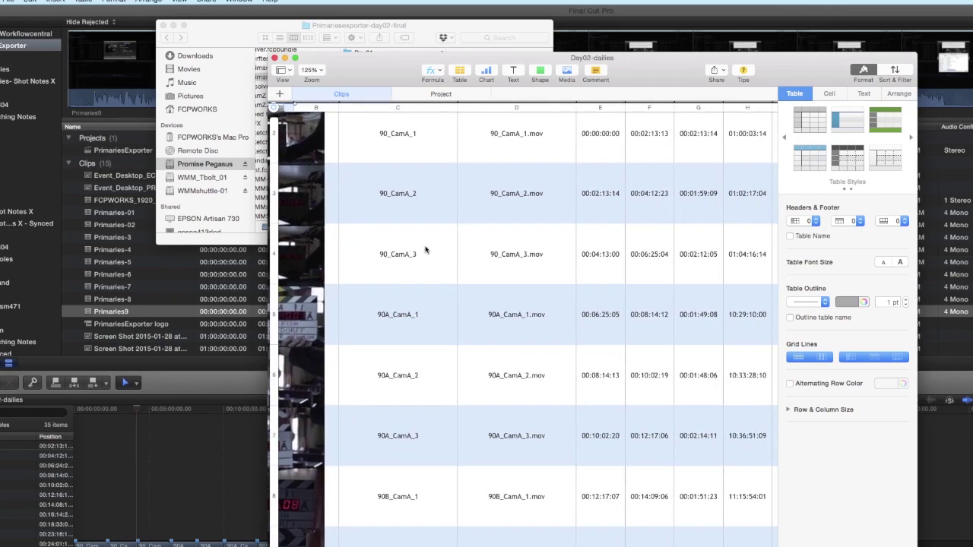
scroll(426, 250, "right", 8)
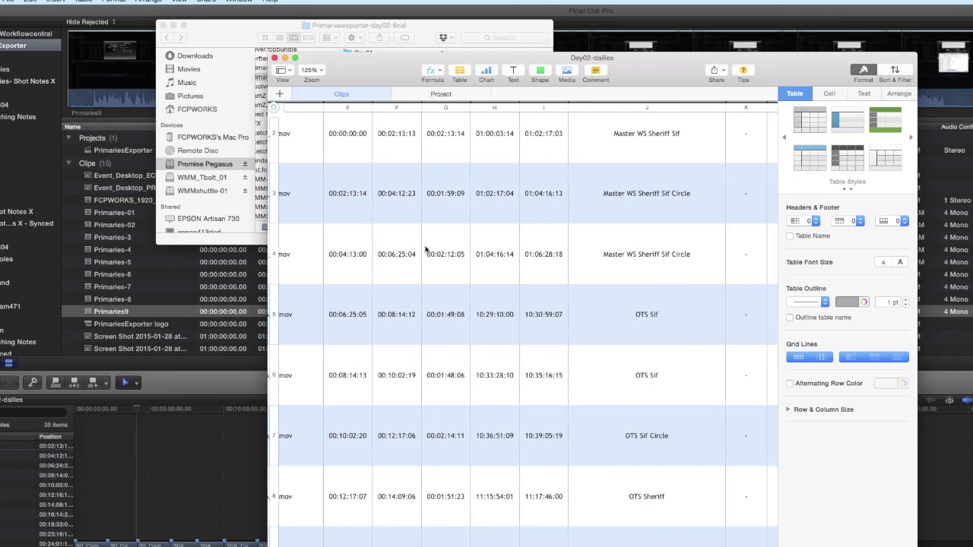
scroll(425, 251, "right", 4)
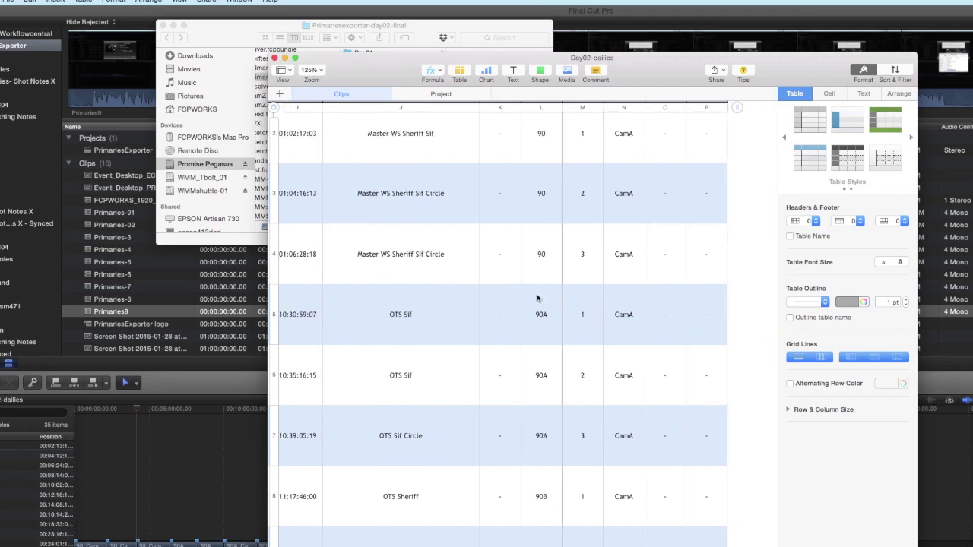
scroll(536, 299, "up", 2)
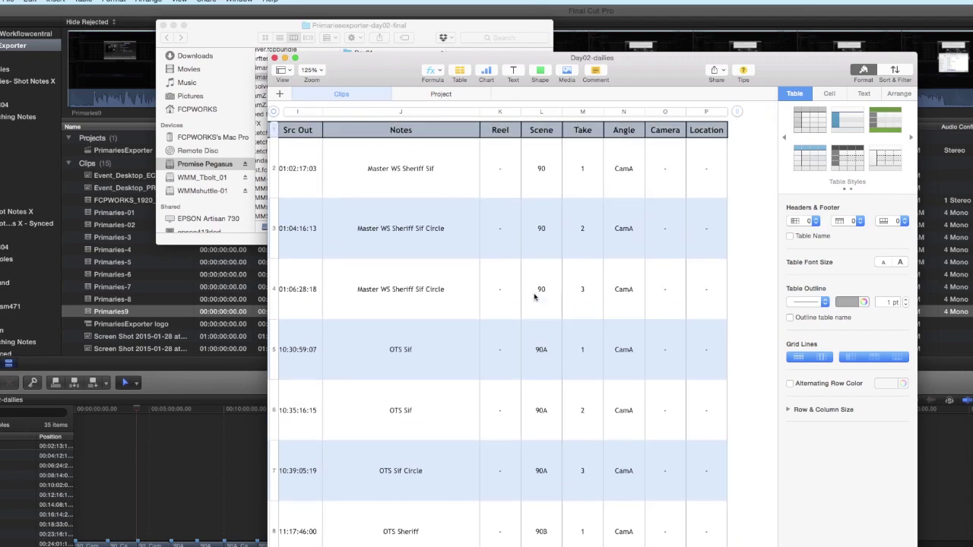
scroll(534, 299, "left", 12)
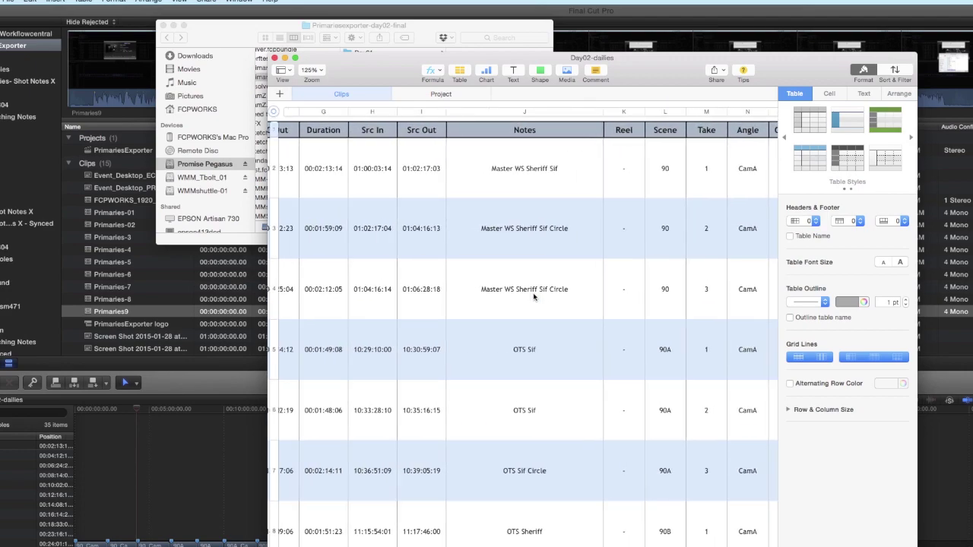